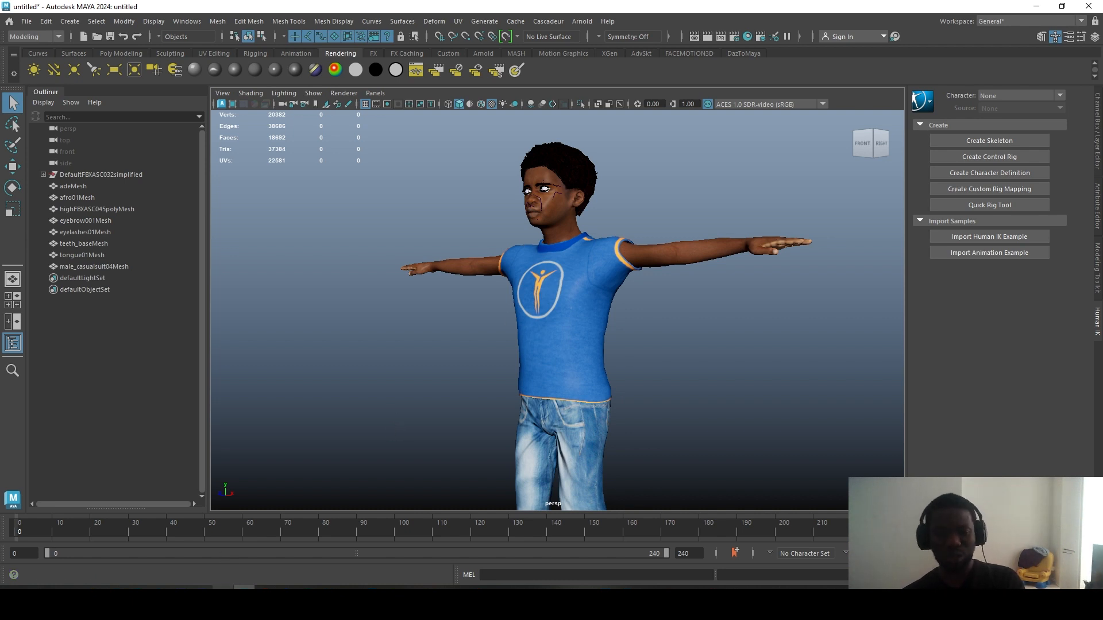
# Step: Switch from Maya to Photoshop using its Windows taskbar preview
pyautogui.click(222, 600)
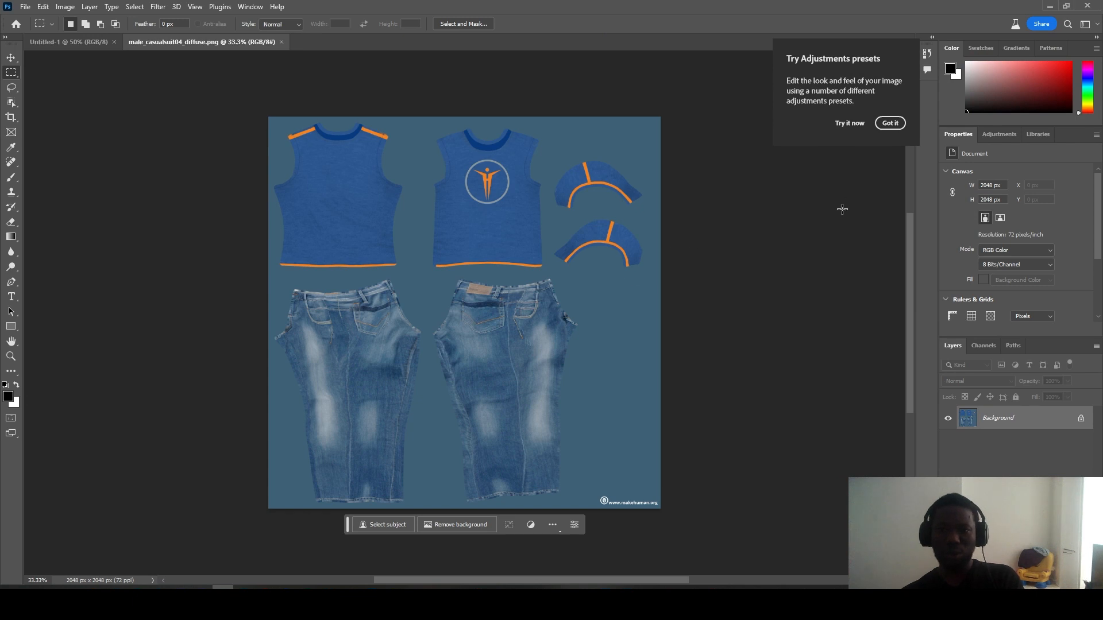
# Step: Zoom the clothing diffuse texture to 50%, then open the downloads folder in File Explorer
pyautogui.scroll(3, 378, 260)
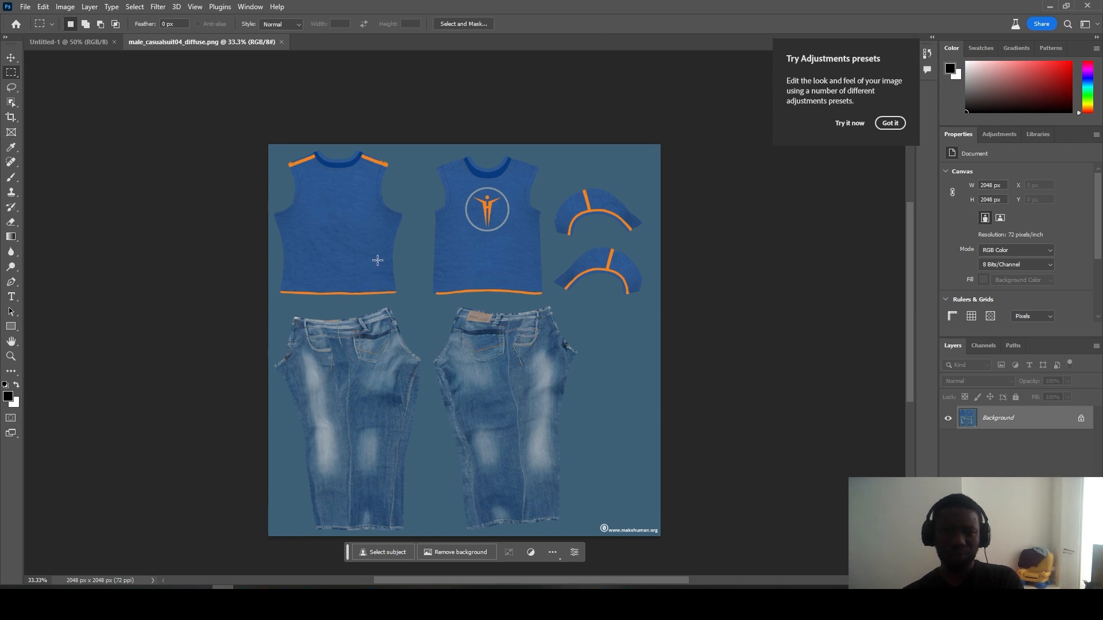
pyautogui.scroll(-2, 378, 260)
pyautogui.press('z')
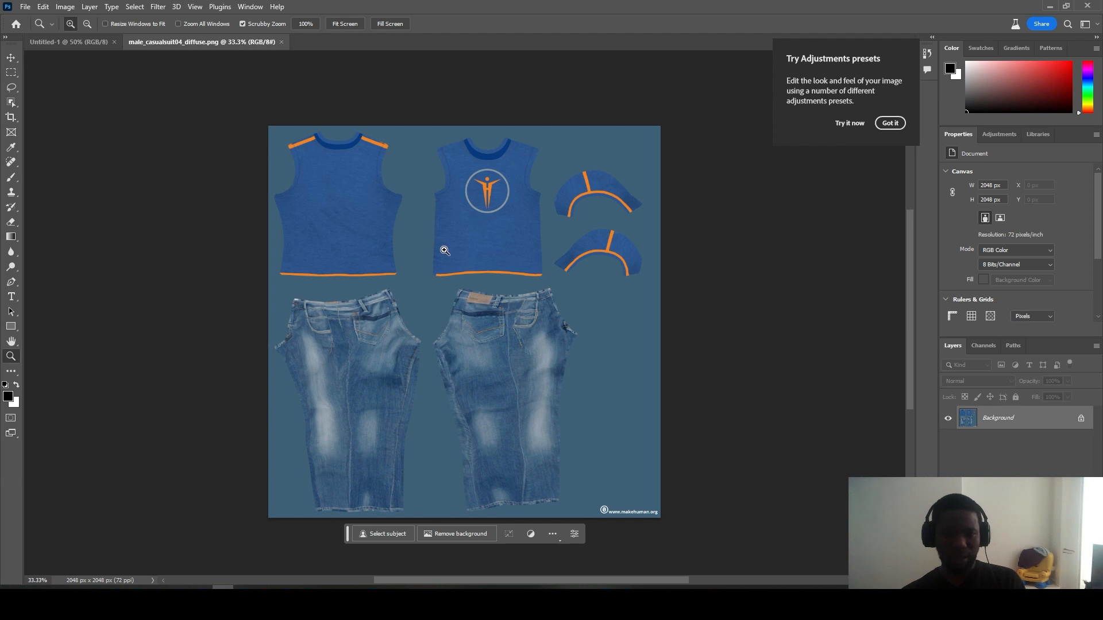
pyautogui.click(445, 250)
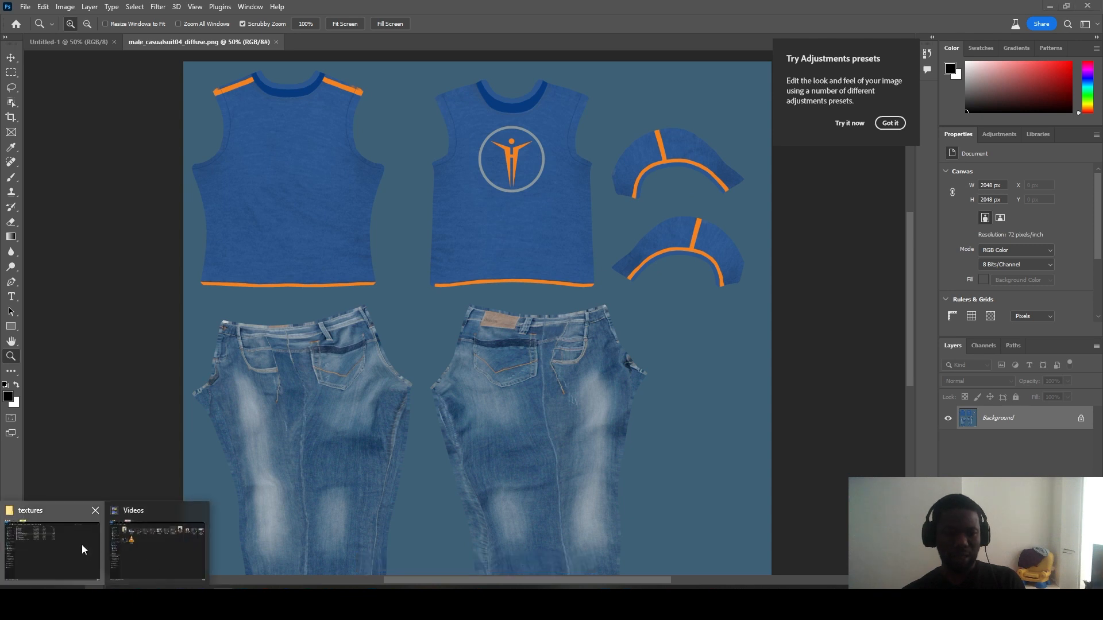
pyautogui.click(81, 545)
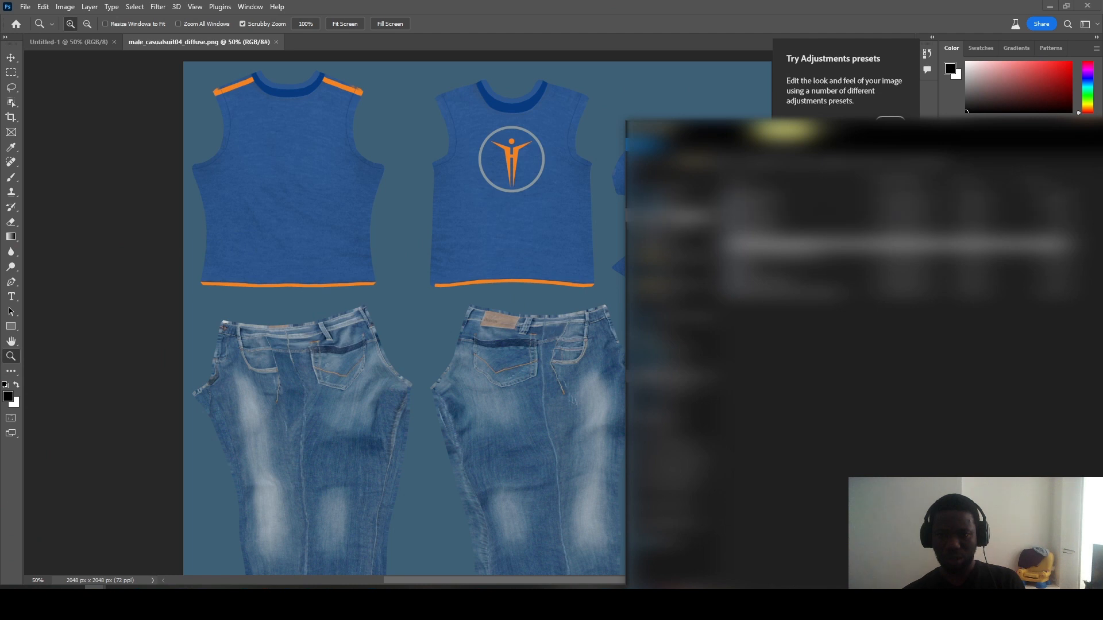
pyautogui.click(671, 216)
# Step: Drag Ankara texture.jpg and Ankara texture 2.jpg into Photoshop and review each document tab
pyautogui.moveTo(543, 334); pyautogui.dragTo(664, 45)
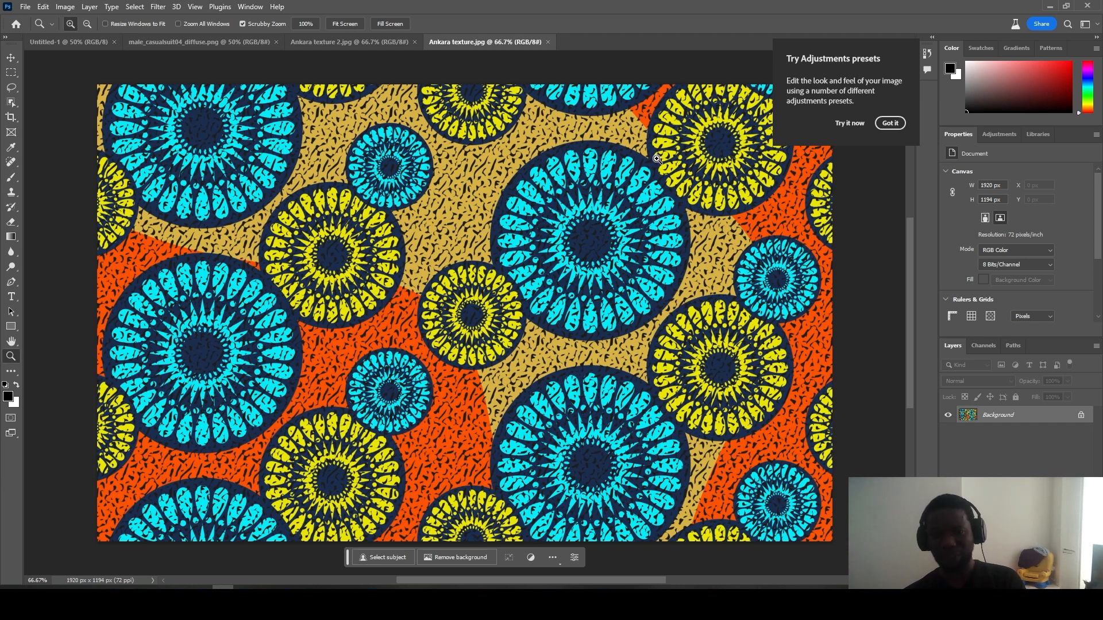
pyautogui.click(198, 42)
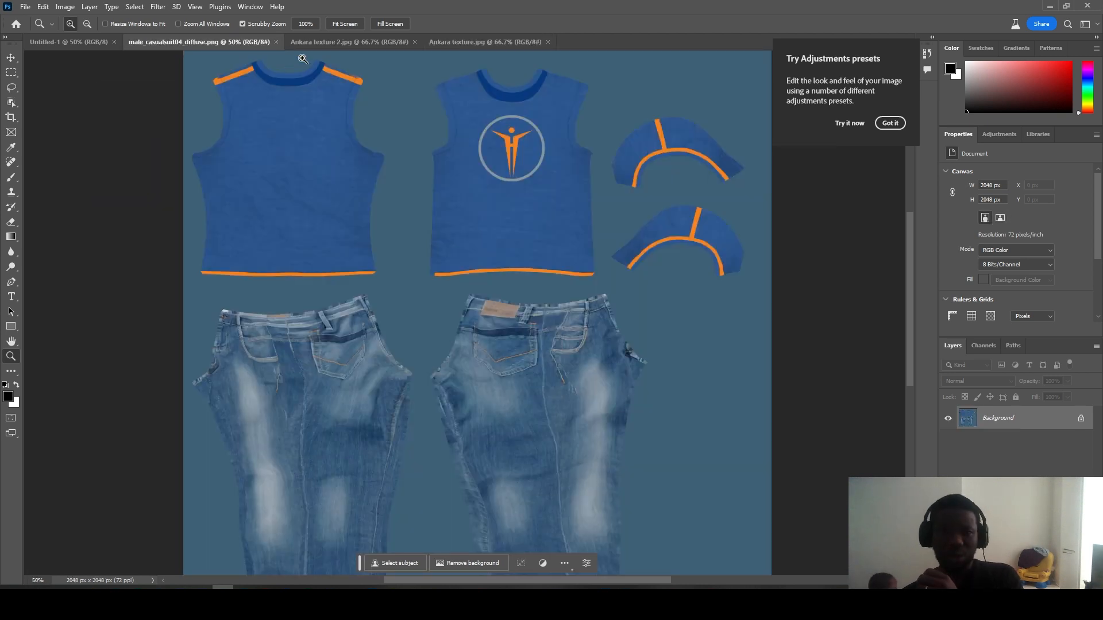
pyautogui.click(358, 46)
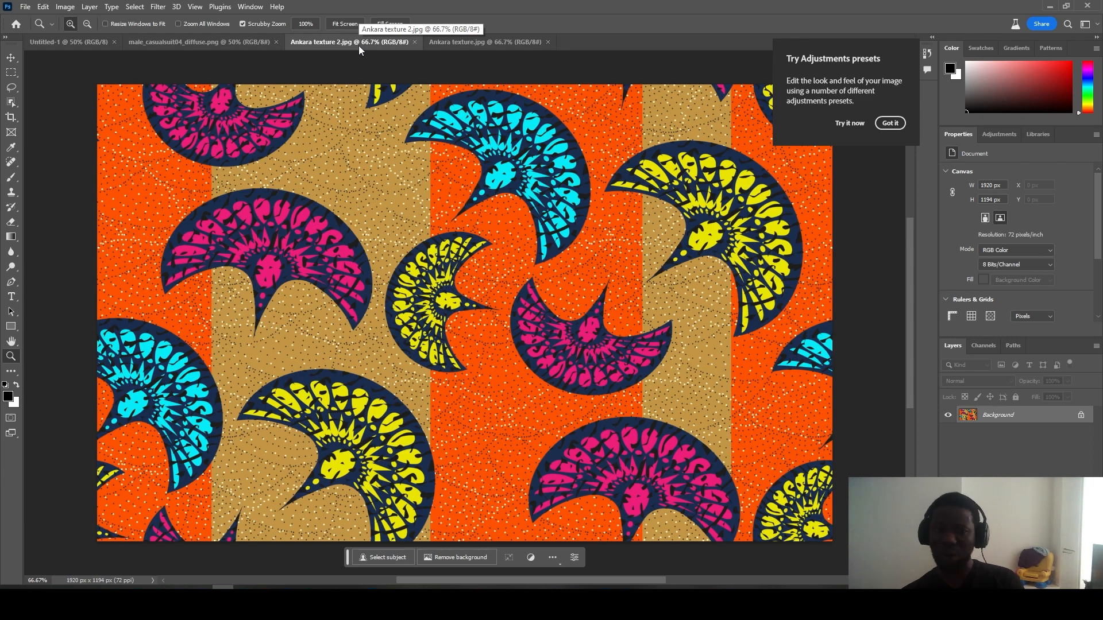
pyautogui.click(435, 44)
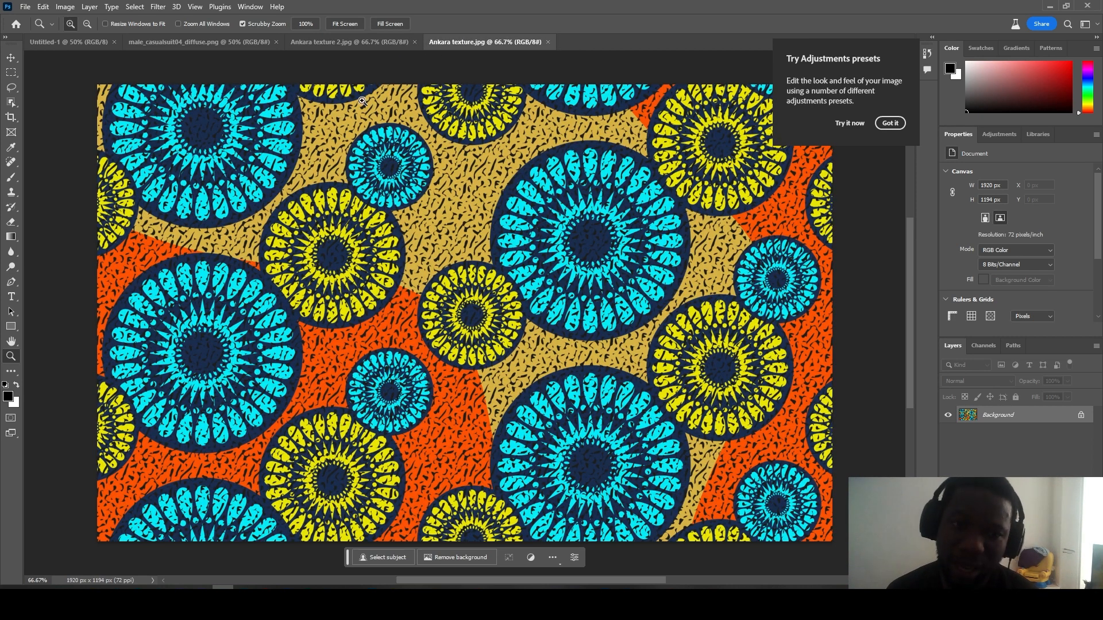
pyautogui.click(194, 42)
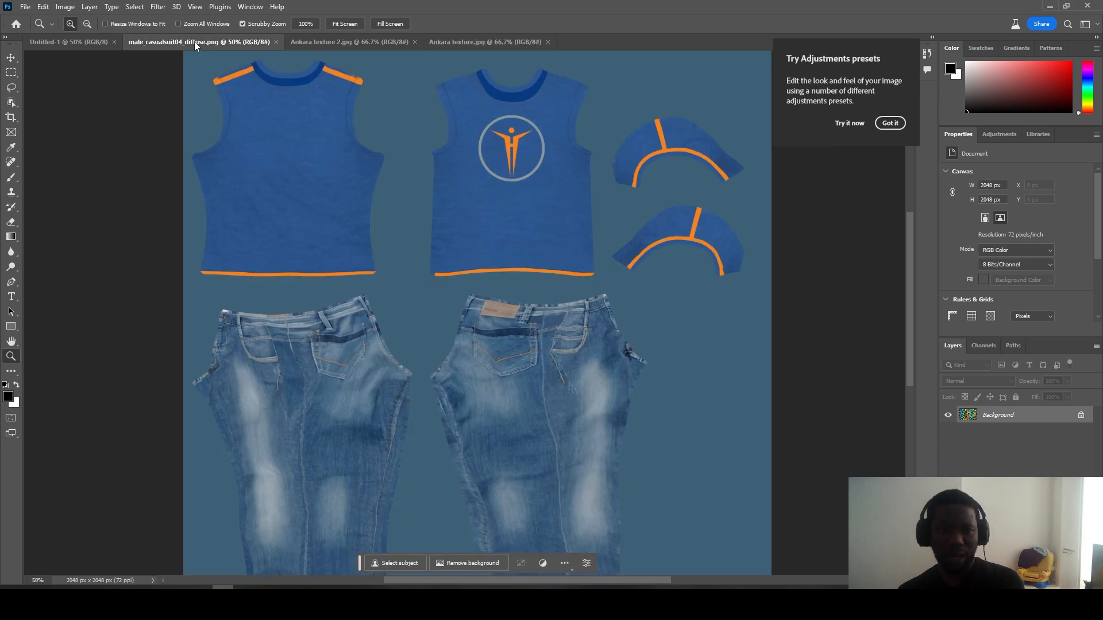
pyautogui.click(475, 46)
pyautogui.click(11, 58)
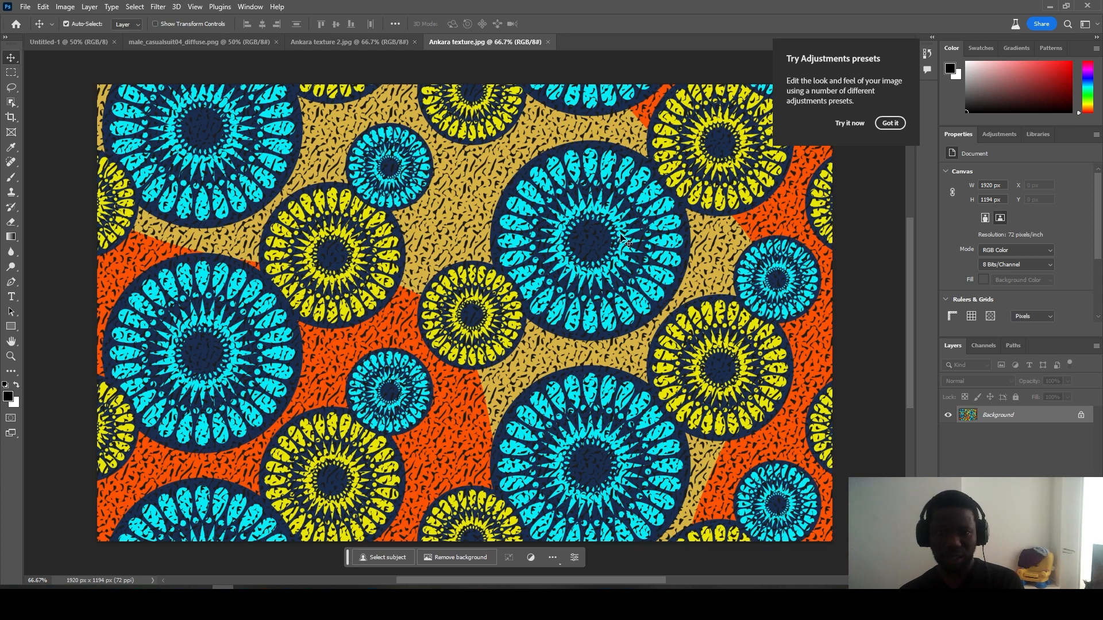
# Step: Drop the circular Ankara pattern onto the diffuse texture as Layer 1, nudge it over the shirt, and hide it
pyautogui.moveTo(621, 235); pyautogui.dragTo(240, 46)
pyautogui.moveTo(405, 174); pyautogui.dragTo(419, 194)
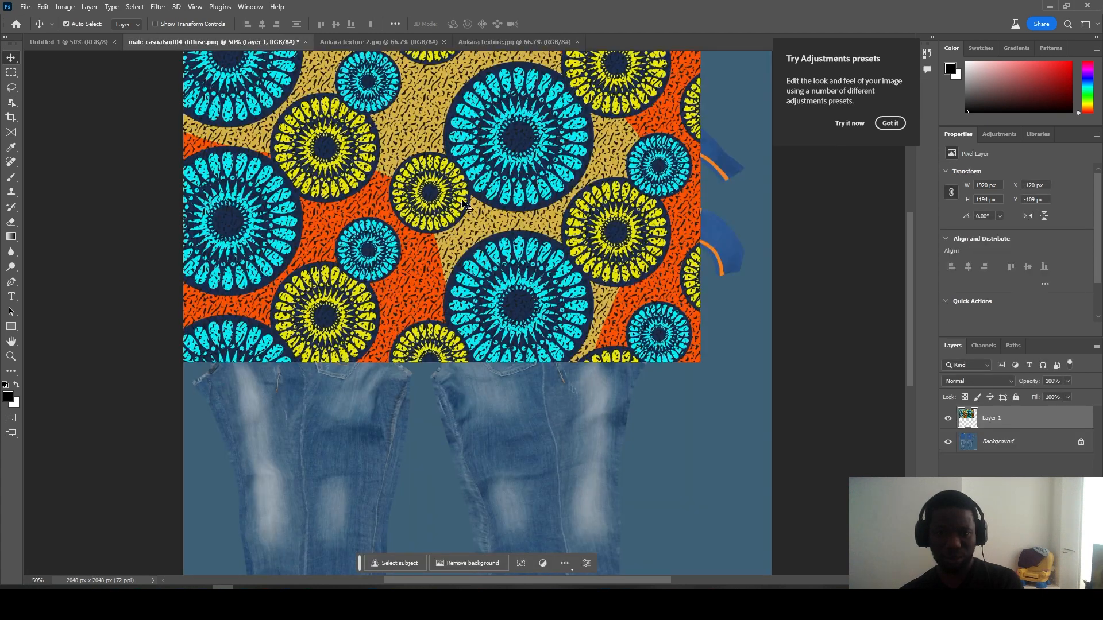
pyautogui.moveTo(474, 221); pyautogui.dragTo(498, 223)
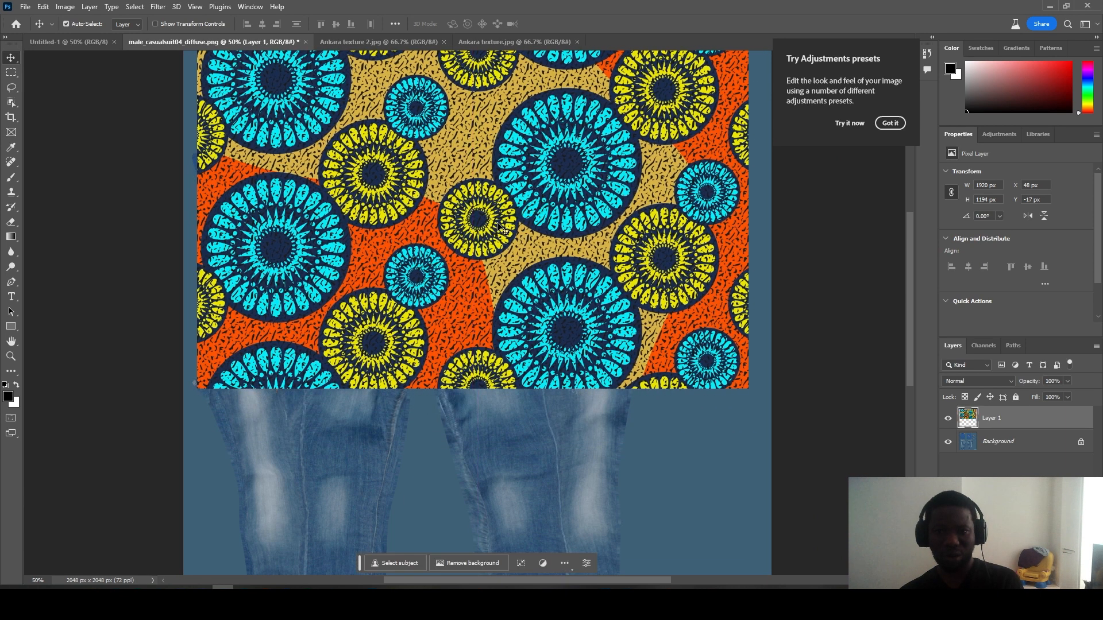
pyautogui.press('Left')
pyautogui.press('Left')
pyautogui.press('Left')
pyautogui.press('Left')
pyautogui.press('Left')
pyautogui.press('Left')
pyautogui.press('Left')
pyautogui.press('Left')
pyautogui.press('Left')
pyautogui.press('Left')
pyautogui.press('Left')
pyautogui.press('Left')
pyautogui.press('Left')
pyautogui.press('Left')
pyautogui.press('Left')
pyautogui.press('Left')
pyautogui.press('Left')
pyautogui.press('Left')
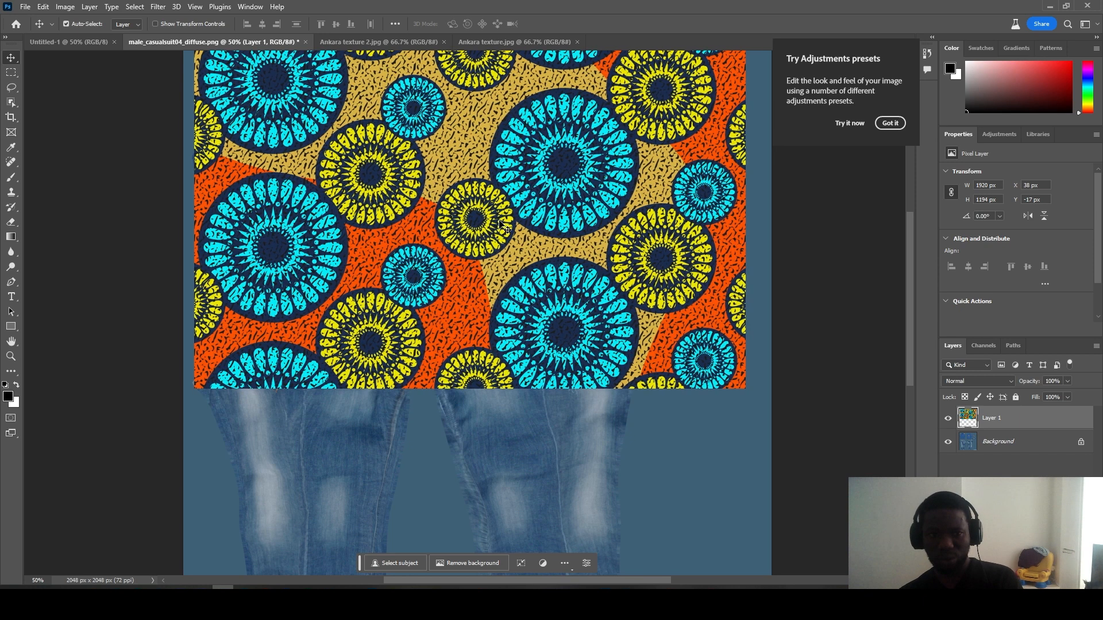
pyautogui.press('Left')
pyautogui.press('Left')
pyautogui.press('Left')
pyautogui.press('Left')
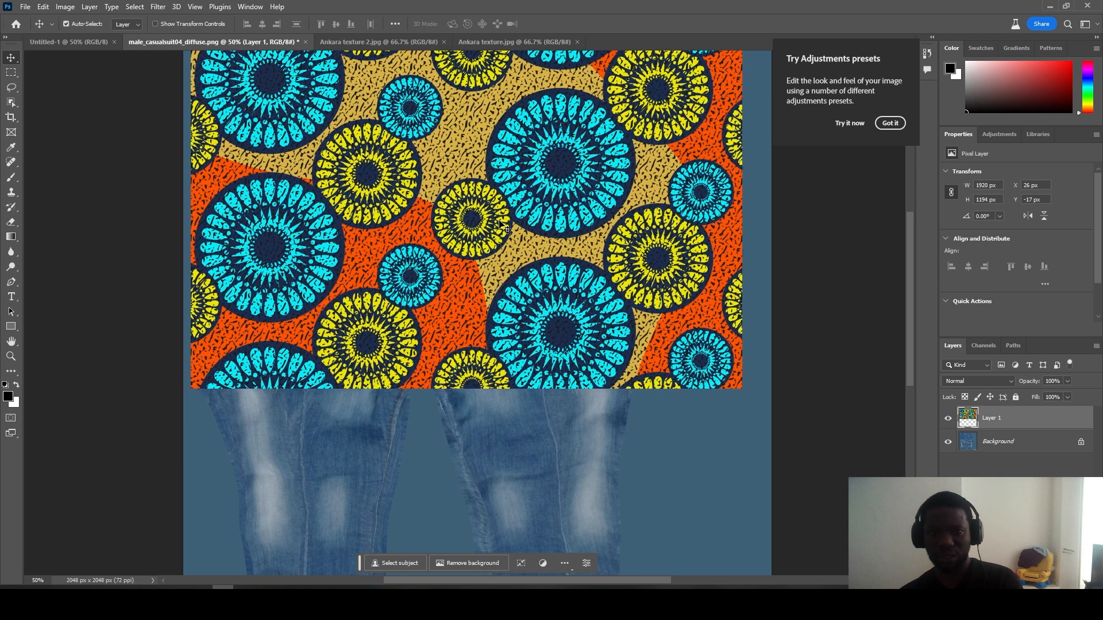
pyautogui.click(948, 423)
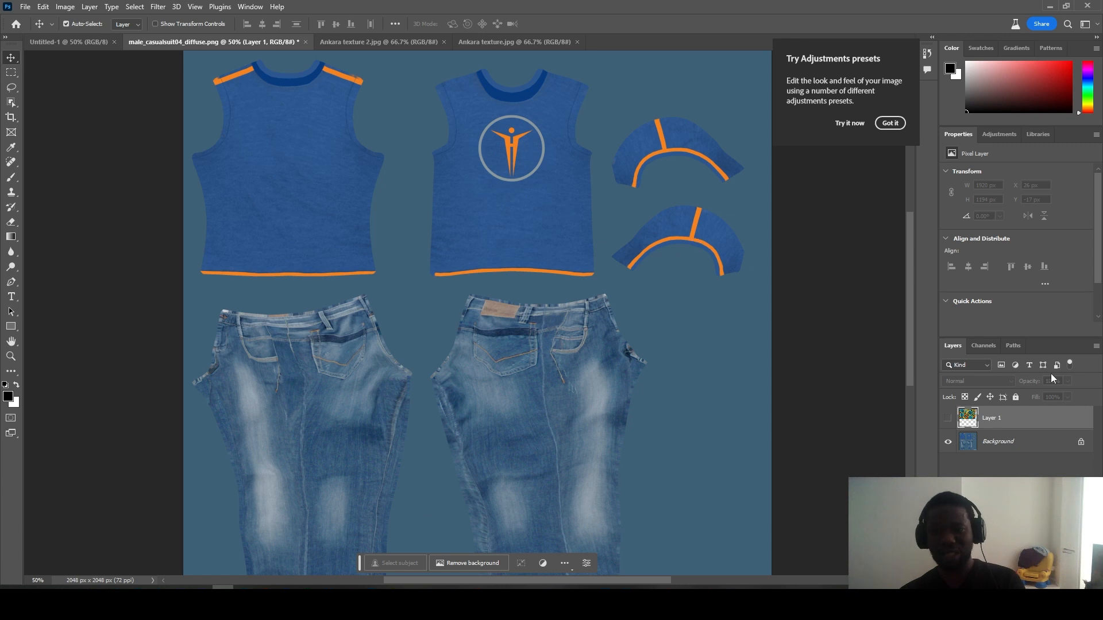
# Step: Convert the locked Background into editable Layer 0 and pick the Clone Stamp tool
pyautogui.click(1082, 446)
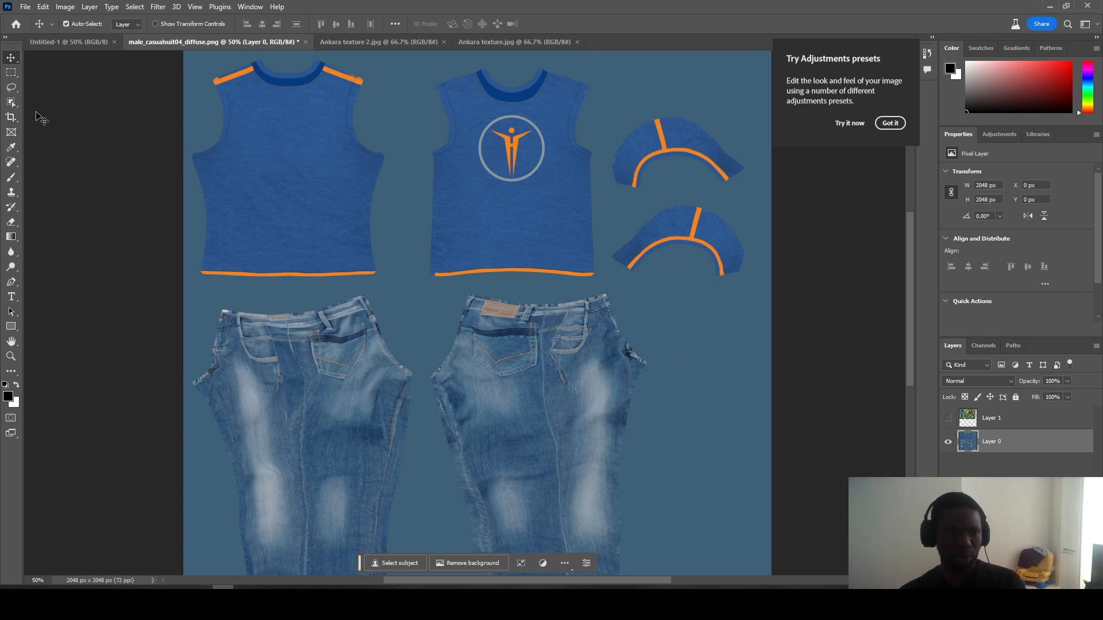
pyautogui.click(11, 103)
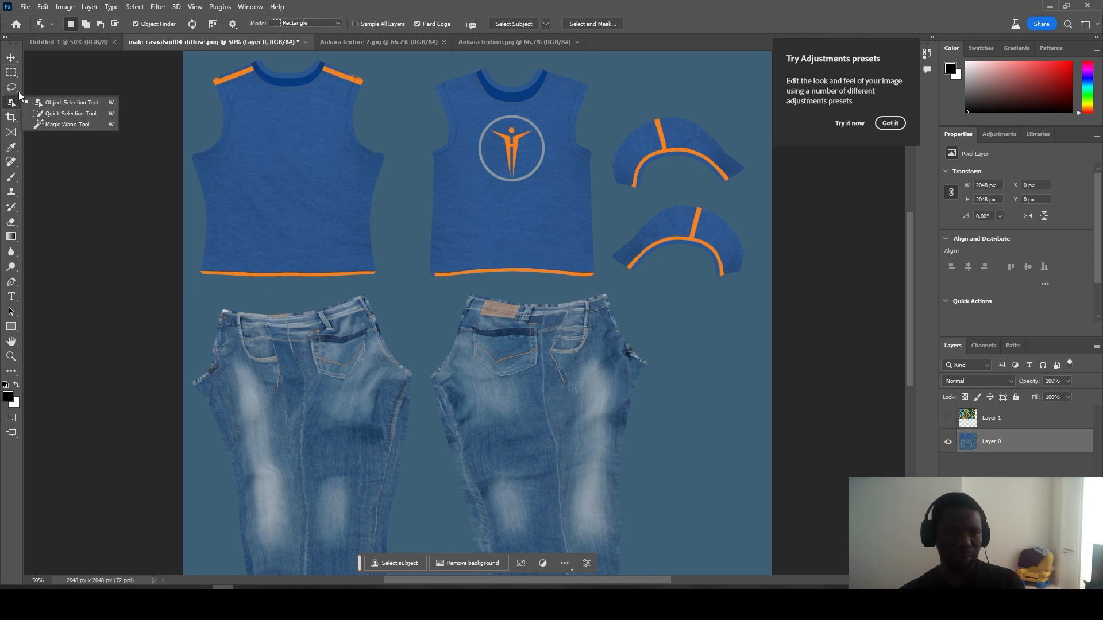
pyautogui.click(18, 87)
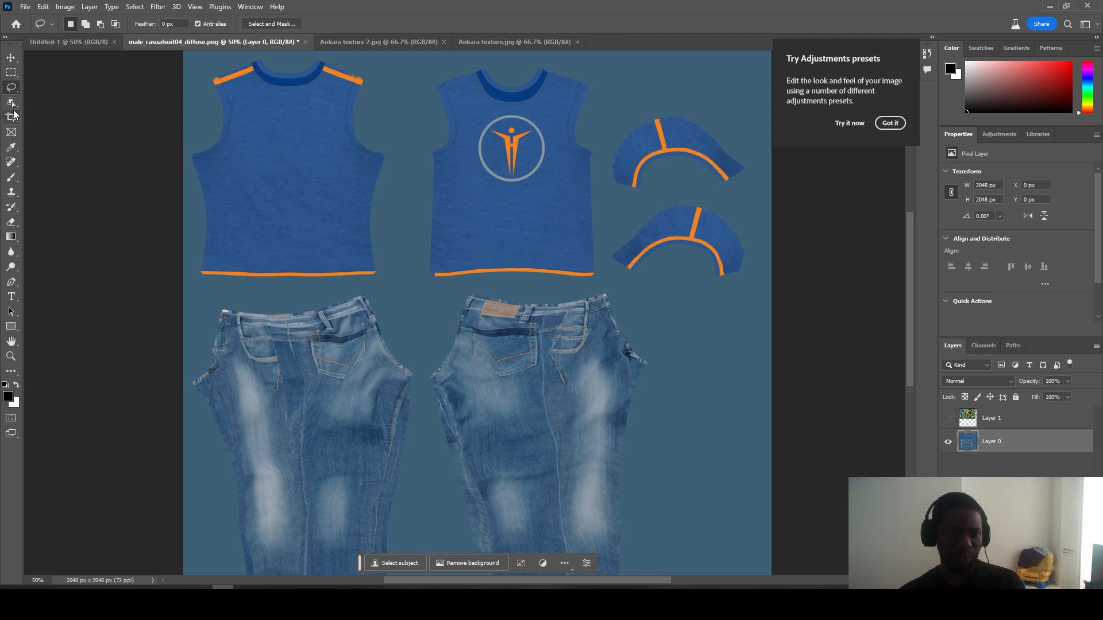
pyautogui.click(12, 116)
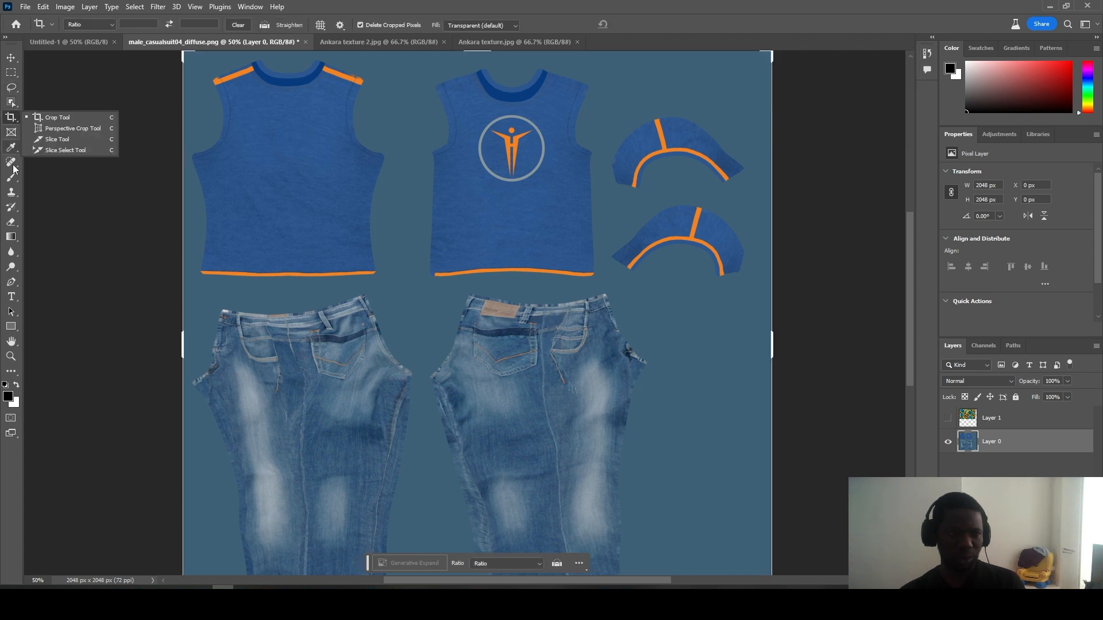
pyautogui.click(11, 193)
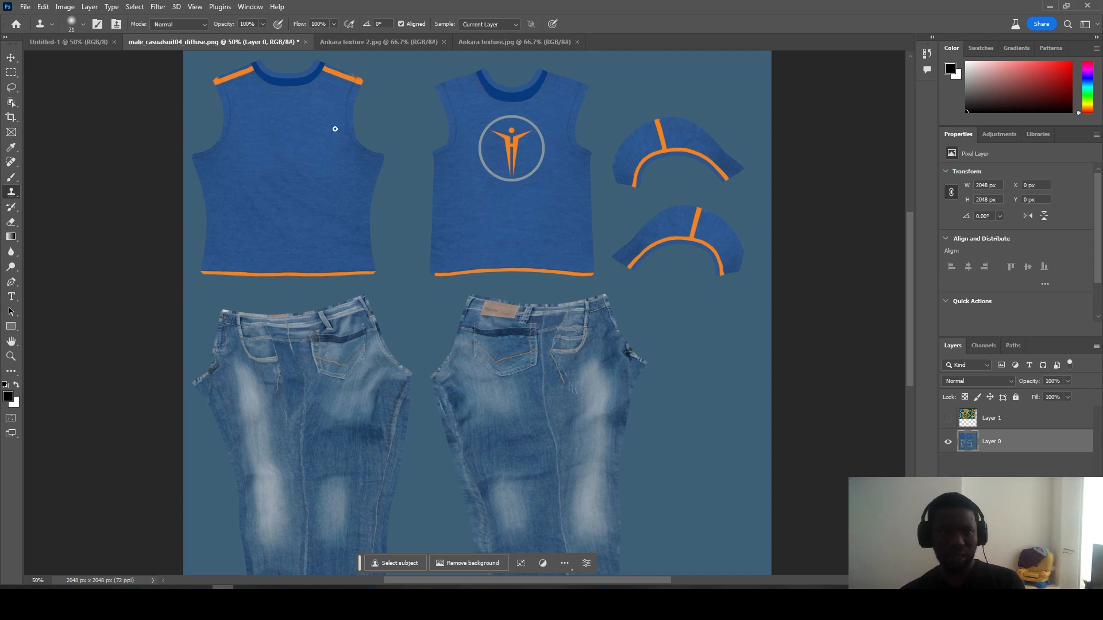
# Step: Set the Clone Stamp brush to about 108 px and try cloning over the shirt's logo ring
pyautogui.click(82, 25)
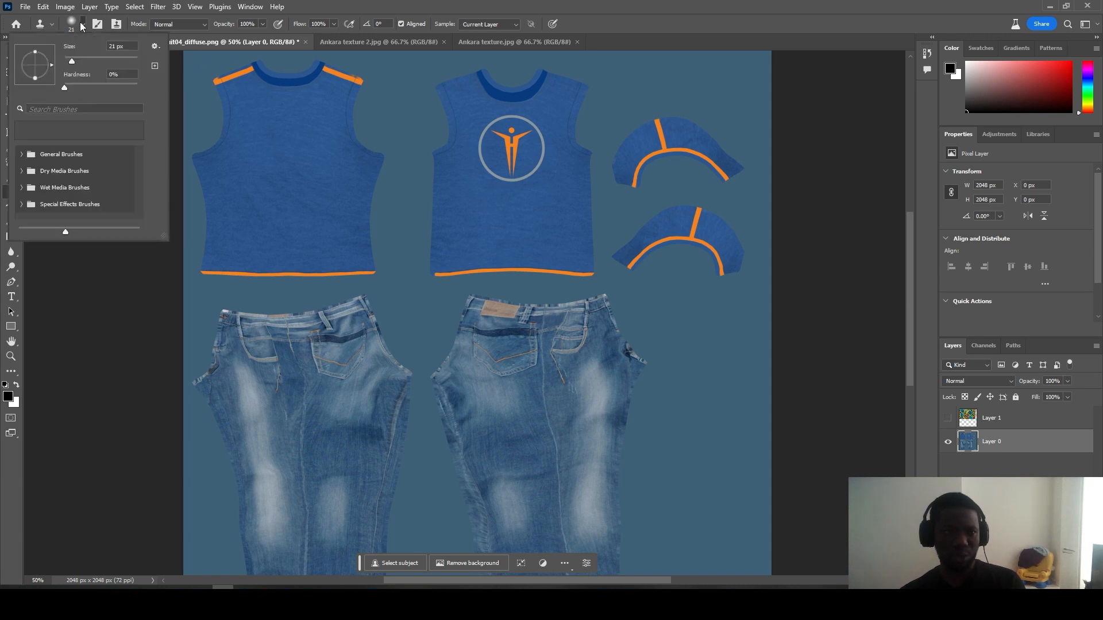
pyautogui.moveTo(81, 62); pyautogui.dragTo(95, 68)
pyautogui.moveTo(102, 63); pyautogui.dragTo(103, 62)
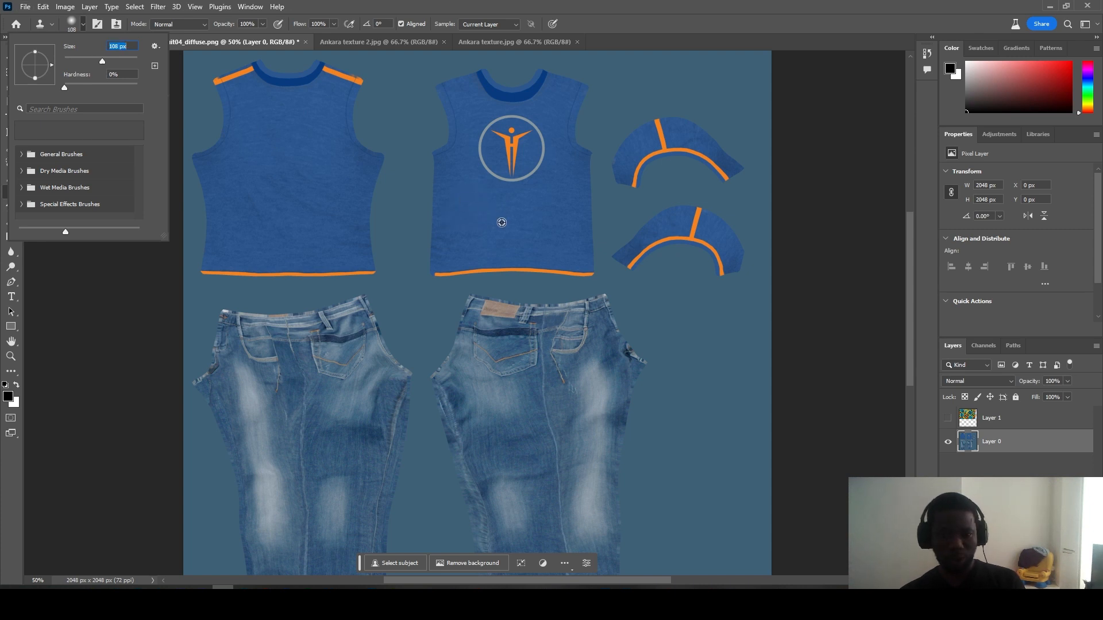
pyautogui.keyDown('alt'); pyautogui.click(475, 237); pyautogui.keyUp('alt')
pyautogui.moveTo(522, 175)
pyautogui.mouseDown()
pyautogui.moveTo(495, 168)
pyautogui.moveTo(489, 152)
pyautogui.moveTo(484, 161)
pyautogui.moveTo(503, 142)
pyautogui.mouseUp()
pyautogui.hotkey('ctrl', 'z')
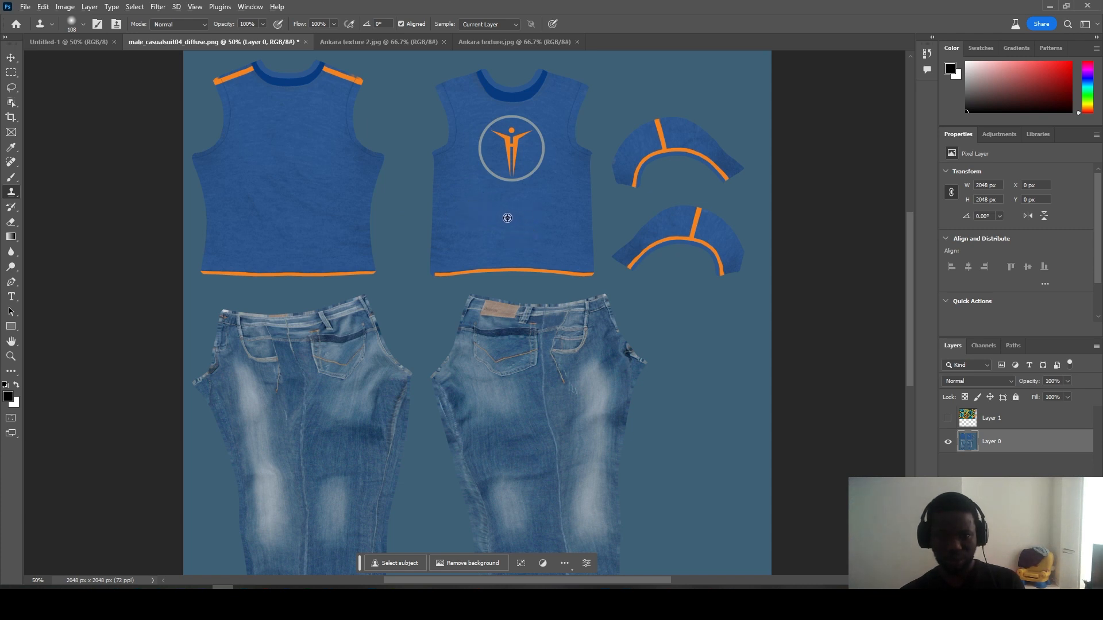
# Step: Clone clean blue fabric over the orange logo figure and dark streaks on the front shirt
pyautogui.keyDown('alt'); pyautogui.click(508, 221); pyautogui.keyUp('alt')
pyautogui.moveTo(521, 160)
pyautogui.mouseDown()
pyautogui.moveTo(505, 139)
pyautogui.moveTo(493, 148)
pyautogui.moveTo(497, 181)
pyautogui.moveTo(530, 171)
pyautogui.moveTo(511, 177)
pyautogui.moveTo(531, 167)
pyautogui.moveTo(534, 129)
pyautogui.moveTo(542, 148)
pyautogui.moveTo(523, 126)
pyautogui.moveTo(495, 132)
pyautogui.moveTo(485, 160)
pyautogui.moveTo(516, 121)
pyautogui.mouseUp()
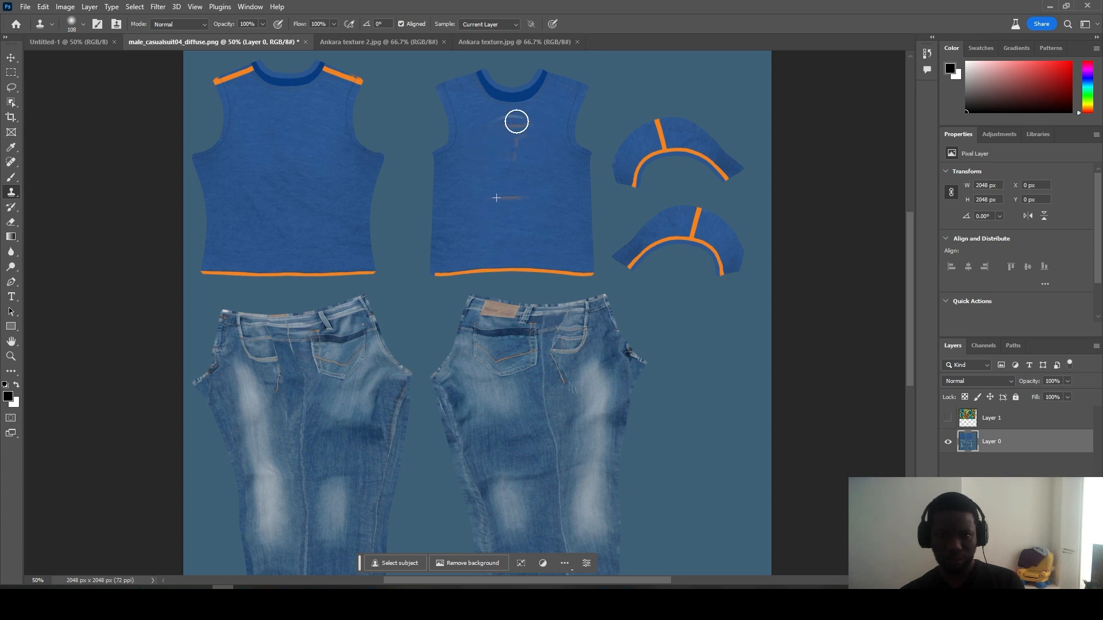
pyautogui.keyDown('alt'); pyautogui.click(463, 241); pyautogui.keyUp('alt')
pyautogui.moveTo(480, 199)
pyautogui.mouseDown()
pyautogui.moveTo(525, 199)
pyautogui.moveTo(493, 197)
pyautogui.moveTo(504, 130)
pyautogui.mouseUp()
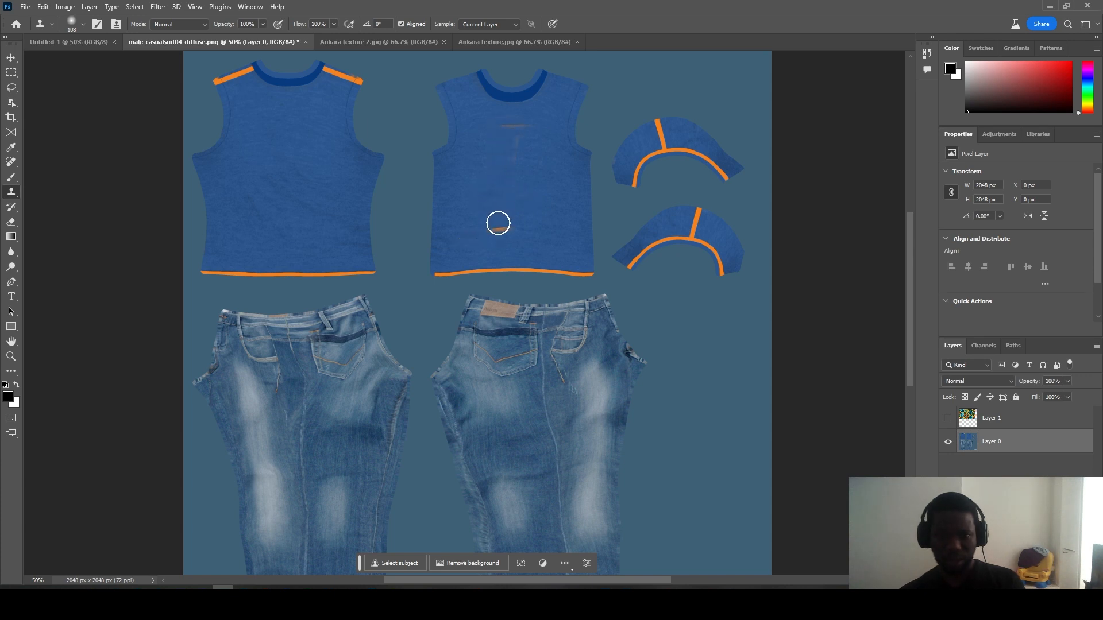
pyautogui.keyDown('alt'); pyautogui.click(479, 213); pyautogui.keyUp('alt')
pyautogui.moveTo(504, 129)
pyautogui.mouseDown()
pyautogui.moveTo(527, 129)
pyautogui.moveTo(507, 131)
pyautogui.moveTo(530, 153)
pyautogui.mouseUp()
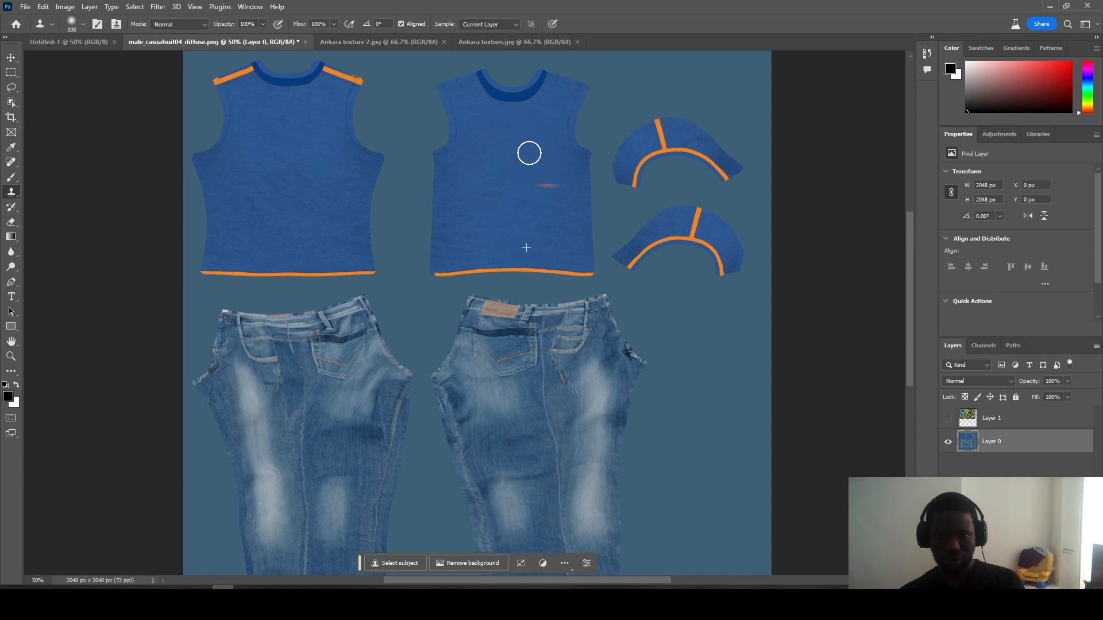
pyautogui.hotkey('ctrl', 'z')
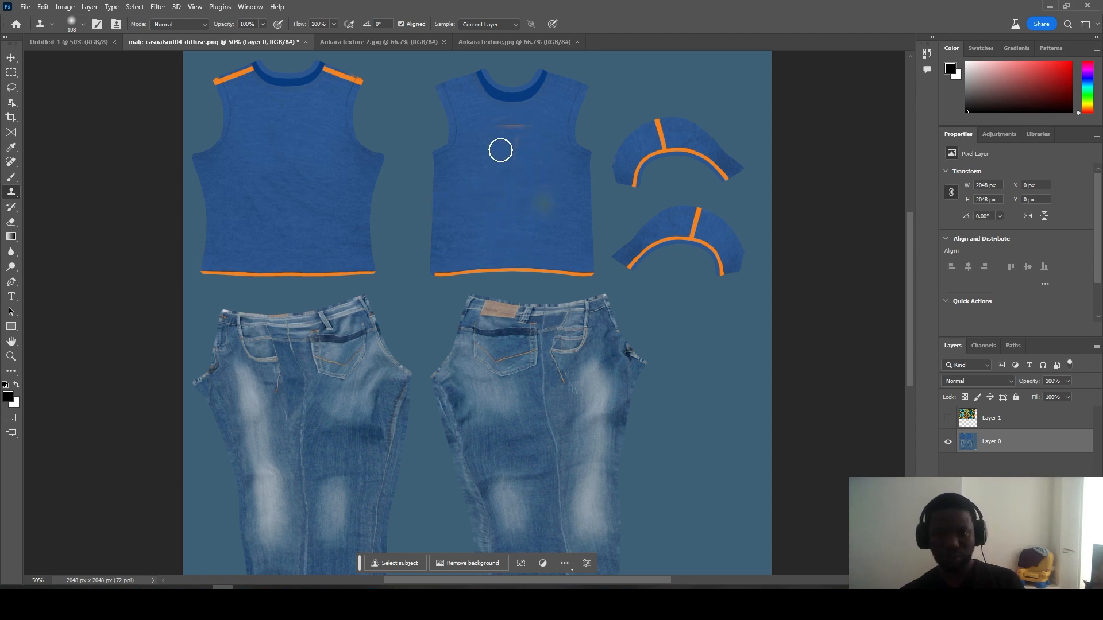
pyautogui.moveTo(505, 136)
pyautogui.mouseDown()
pyautogui.moveTo(502, 123)
pyautogui.moveTo(535, 141)
pyautogui.moveTo(507, 166)
pyautogui.mouseUp()
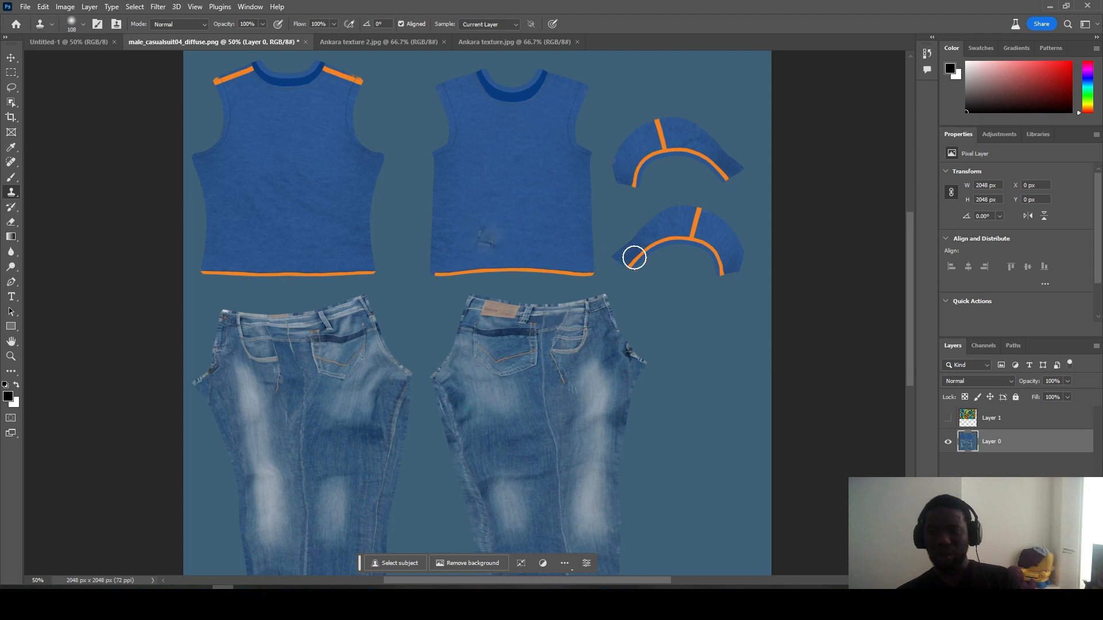
# Step: Compare against the Ankara layer, then undo the stray orange and light clone strokes
pyautogui.click(947, 418)
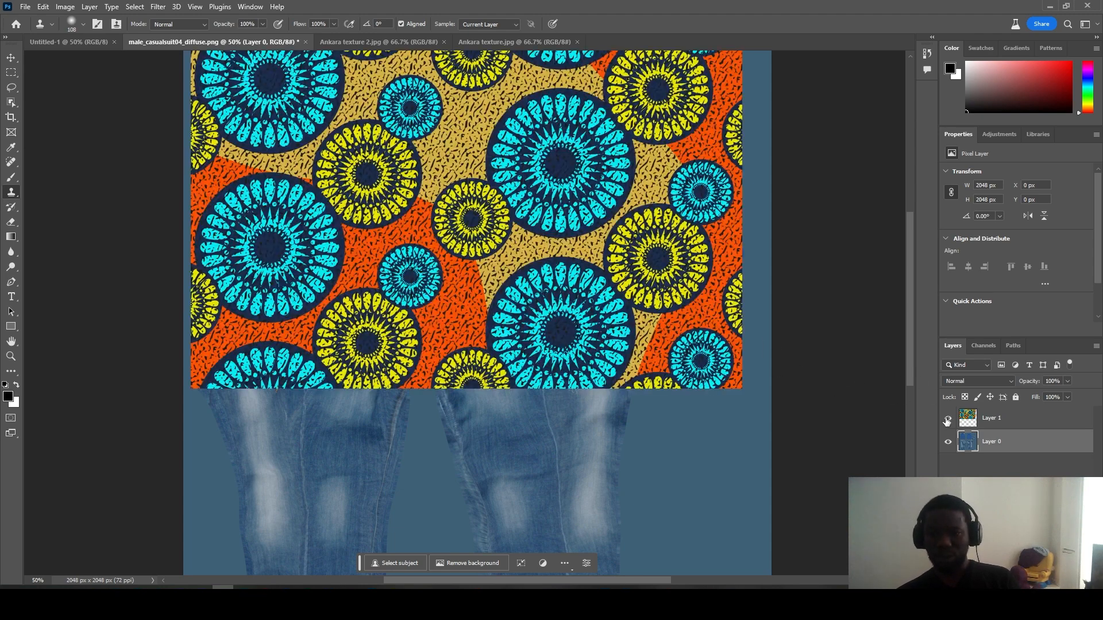
pyautogui.click(948, 418)
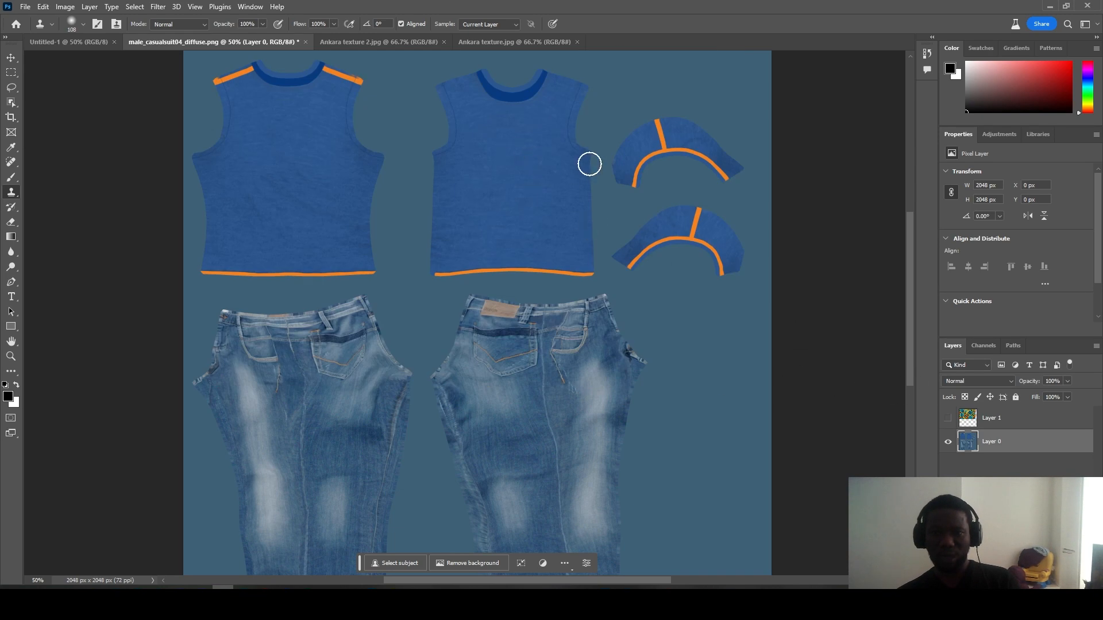
pyautogui.click(506, 185)
pyautogui.hotkey('ctrl', 'z')
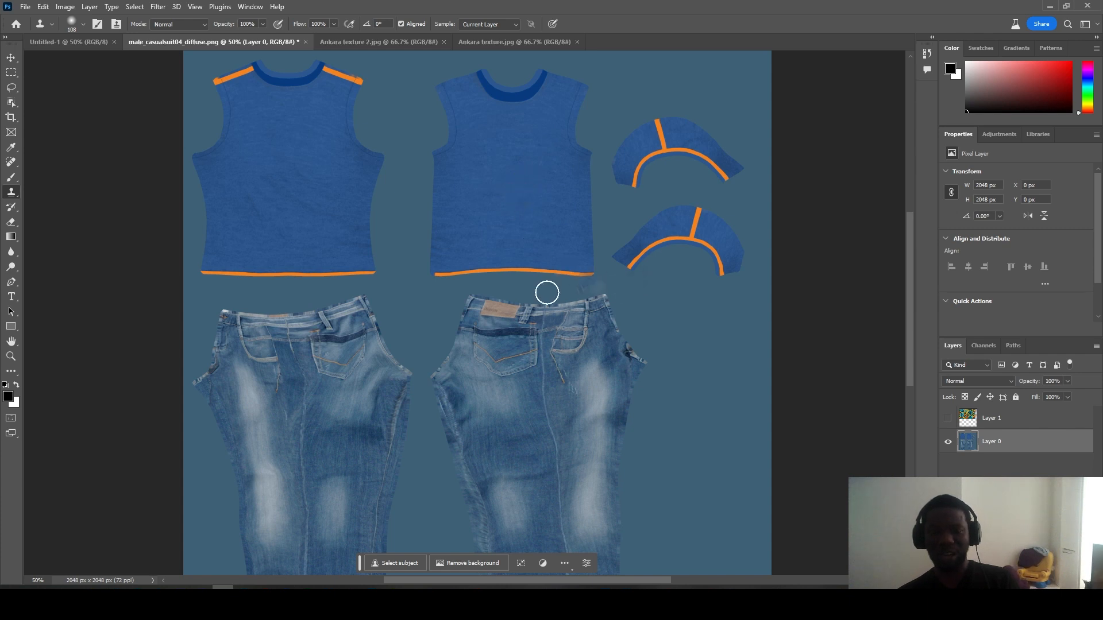
pyautogui.hotkey('ctrl', 'z')
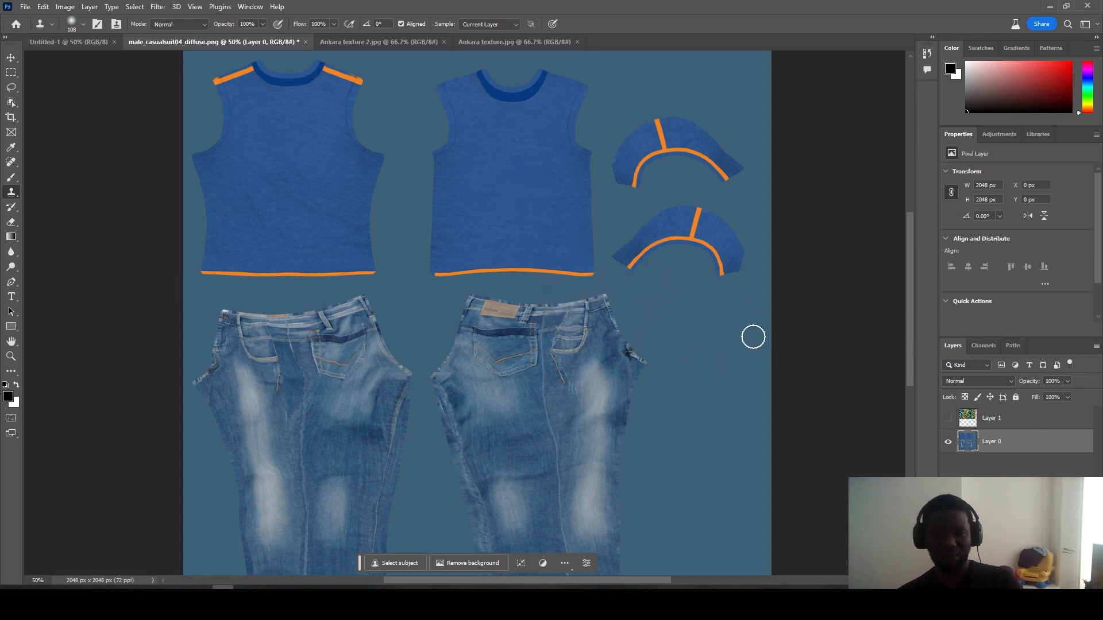
pyautogui.click(10, 60)
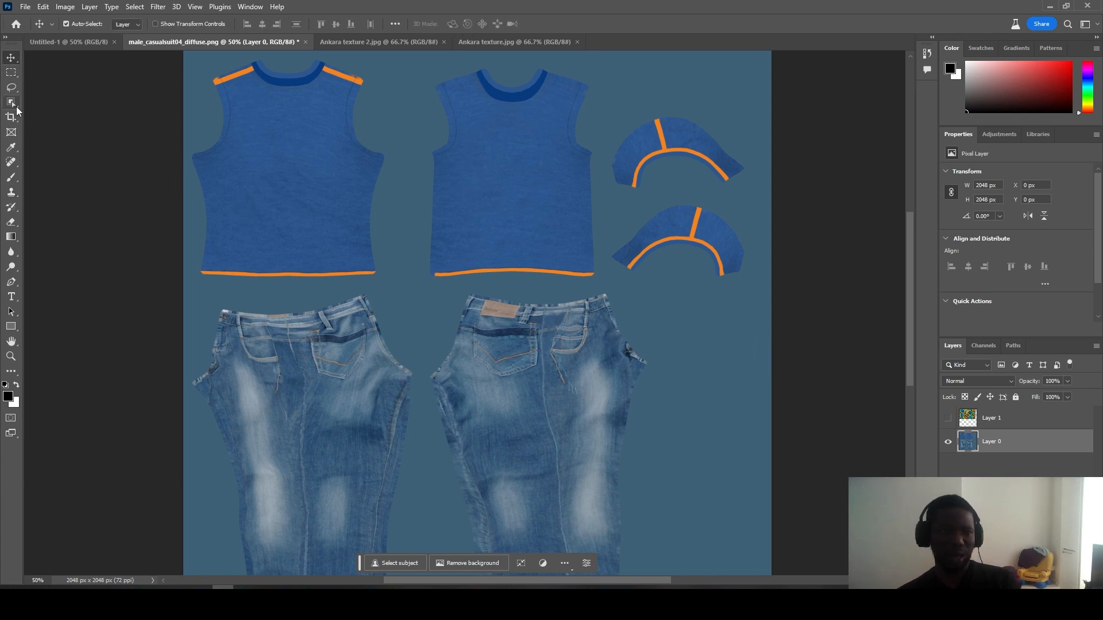
# Step: Try a Magic Wand selection of the blue background, then switch to Object Selection and deselect
pyautogui.click(12, 105)
pyautogui.click(70, 123)
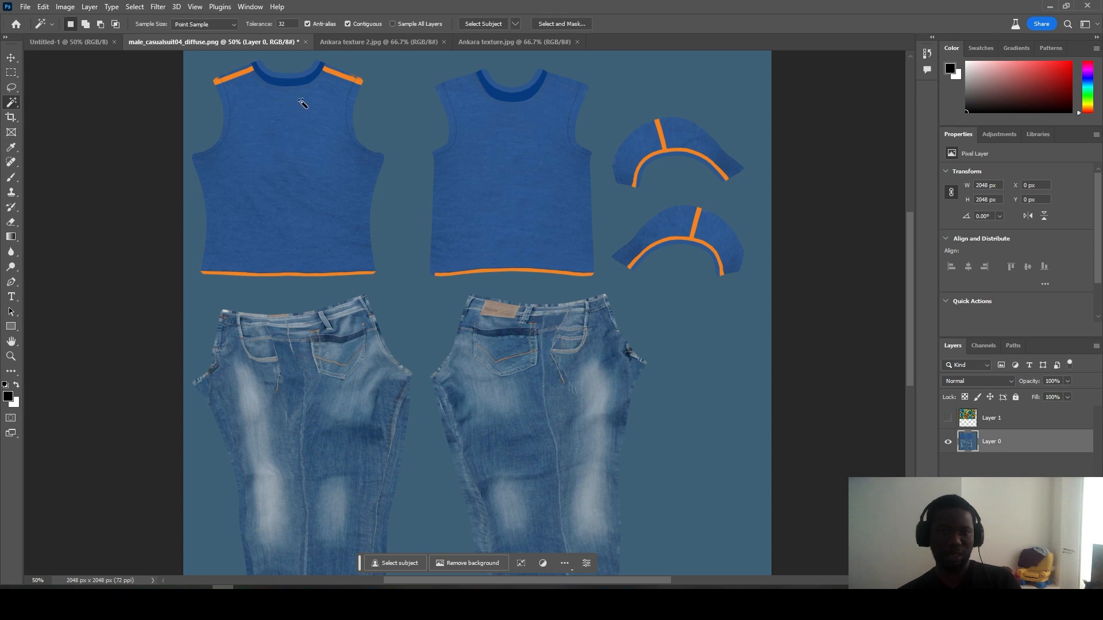
pyautogui.click(405, 111)
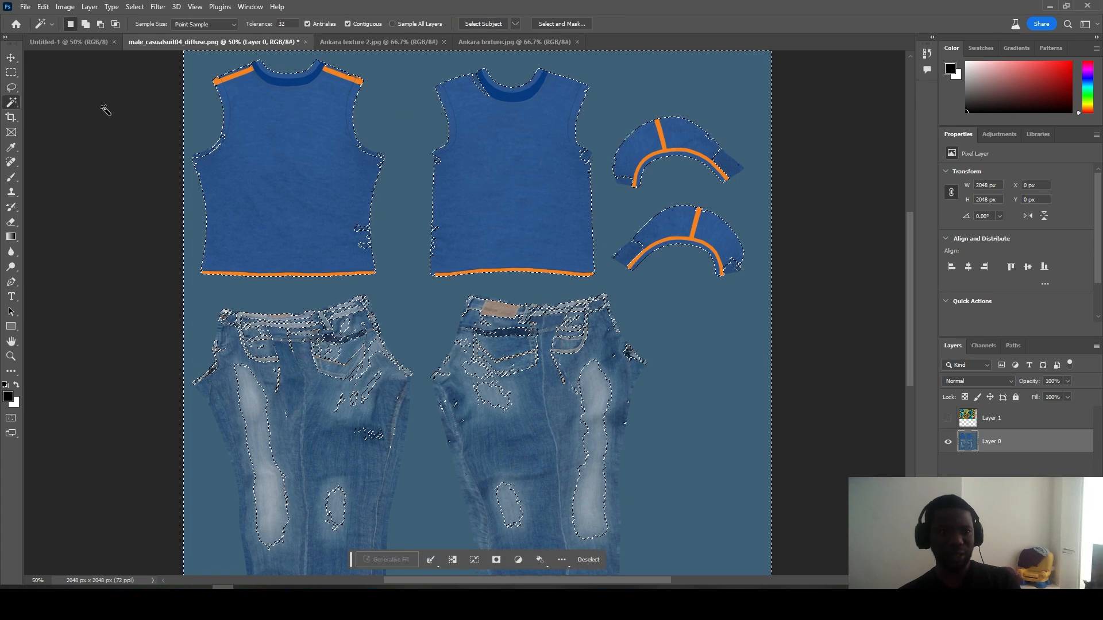
pyautogui.click(16, 84)
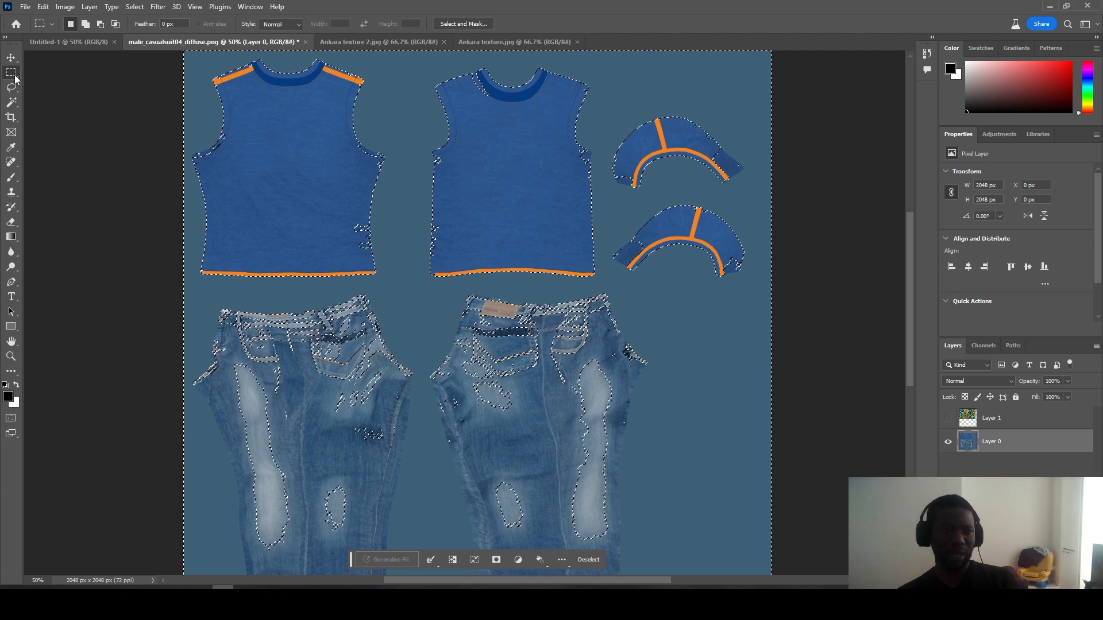
pyautogui.click(15, 98)
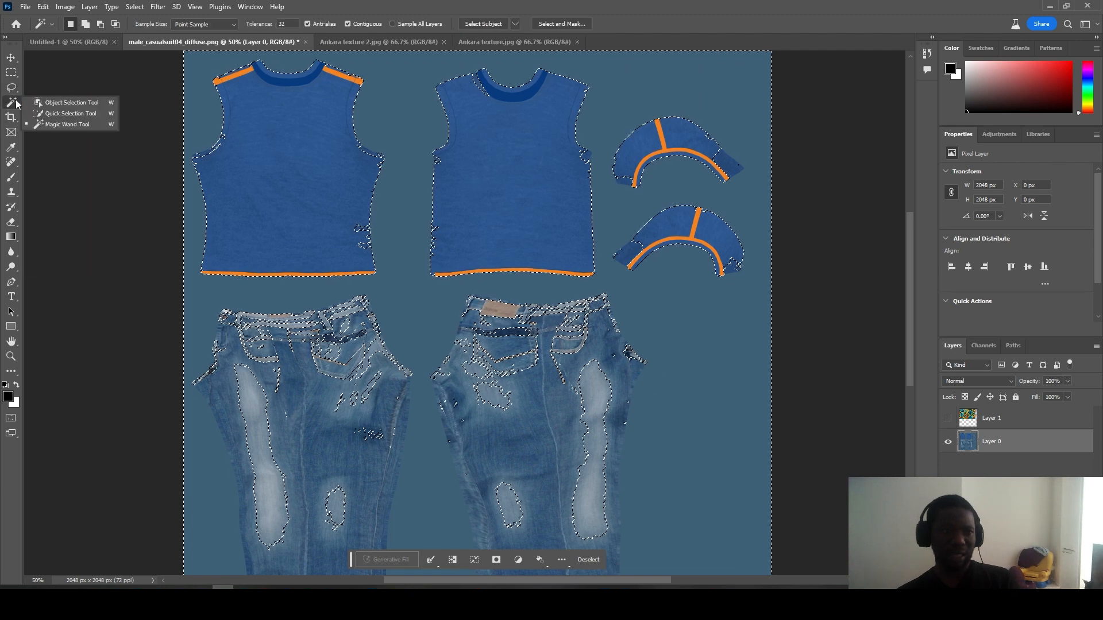
pyautogui.click(51, 102)
pyautogui.hotkey('ctrl', 'd')
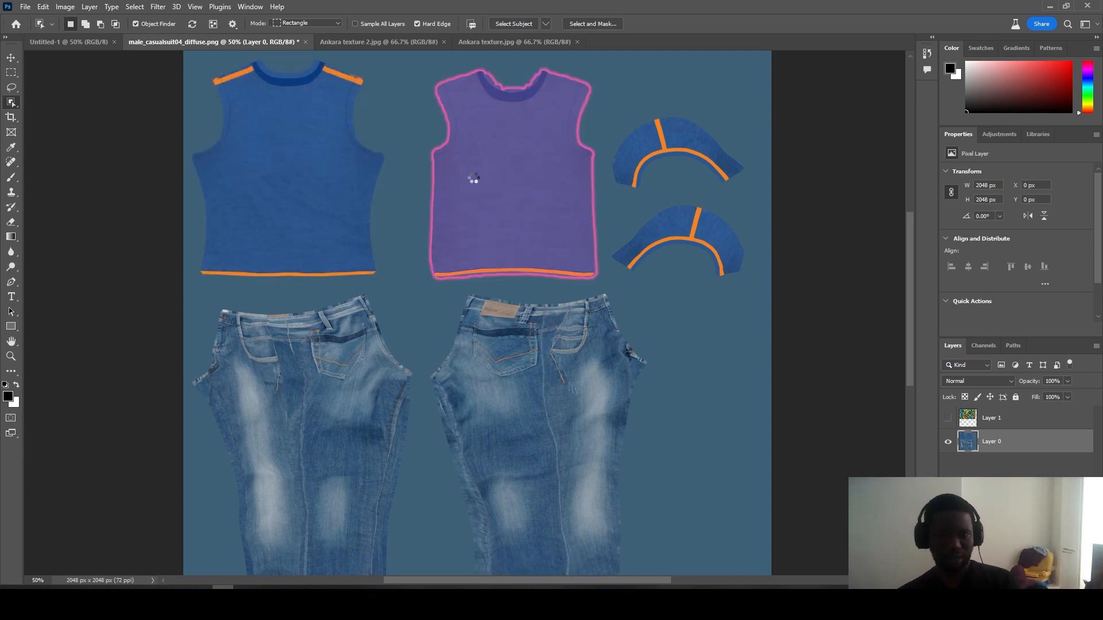
# Step: Select the right and left shirt pieces plus the upper collar piece
pyautogui.click(450, 204)
pyautogui.keyDown('shift'); pyautogui.click(325, 217); pyautogui.keyUp('shift')
pyautogui.keyDown('shift'); pyautogui.click(645, 150); pyautogui.keyUp('shift')
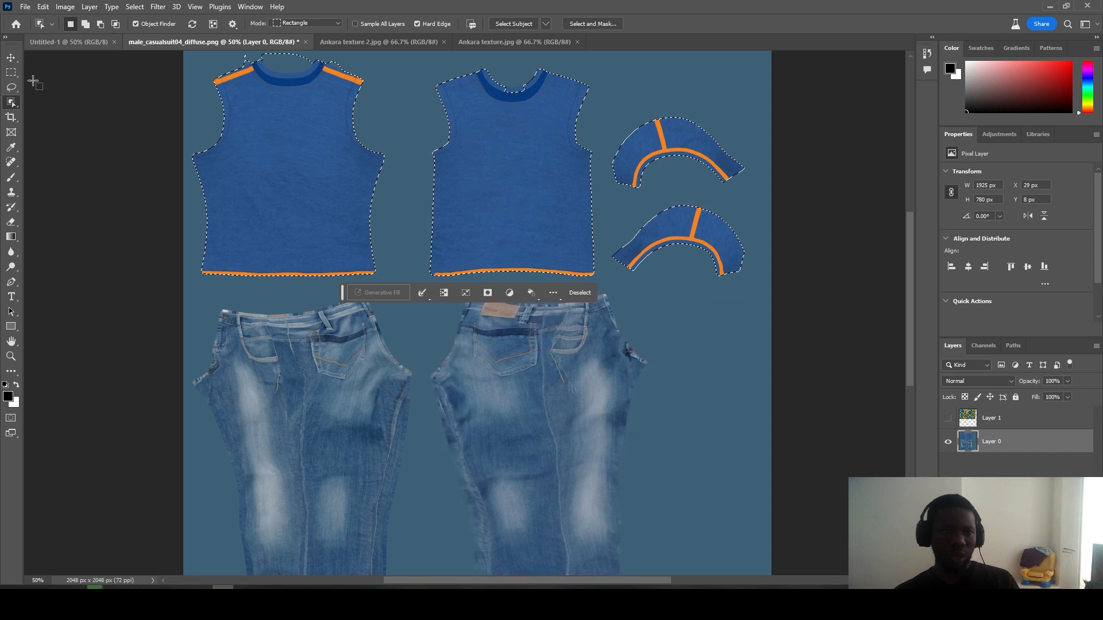
# Step: With Quick Selection, add the collar band and neckline notches and remove the bump above the left shoulder
pyautogui.rightClick(11, 103)
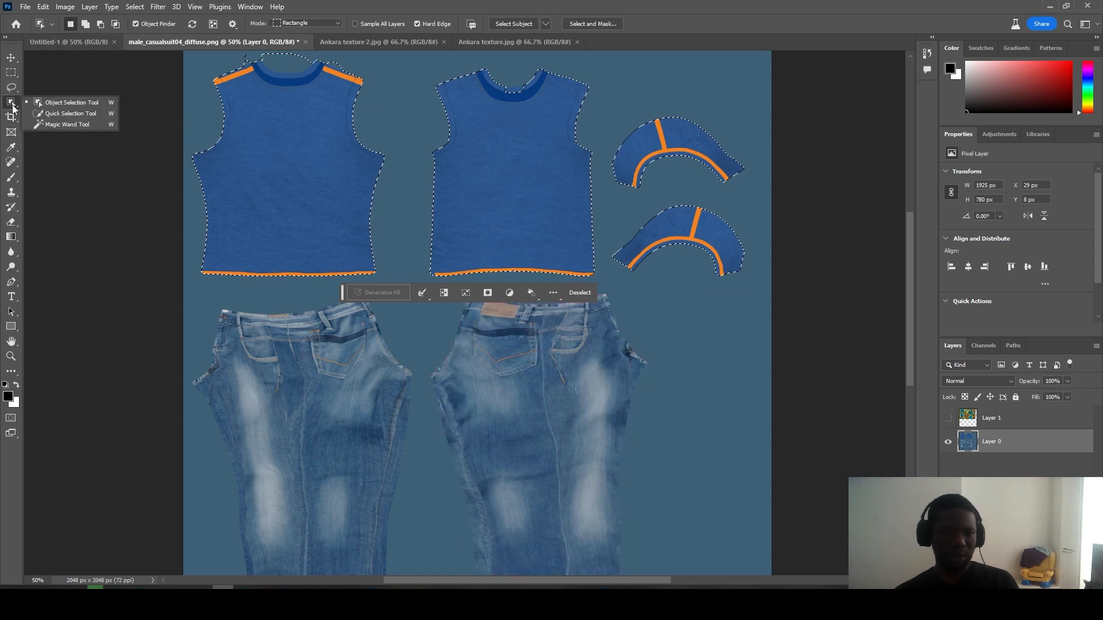
pyautogui.click(80, 113)
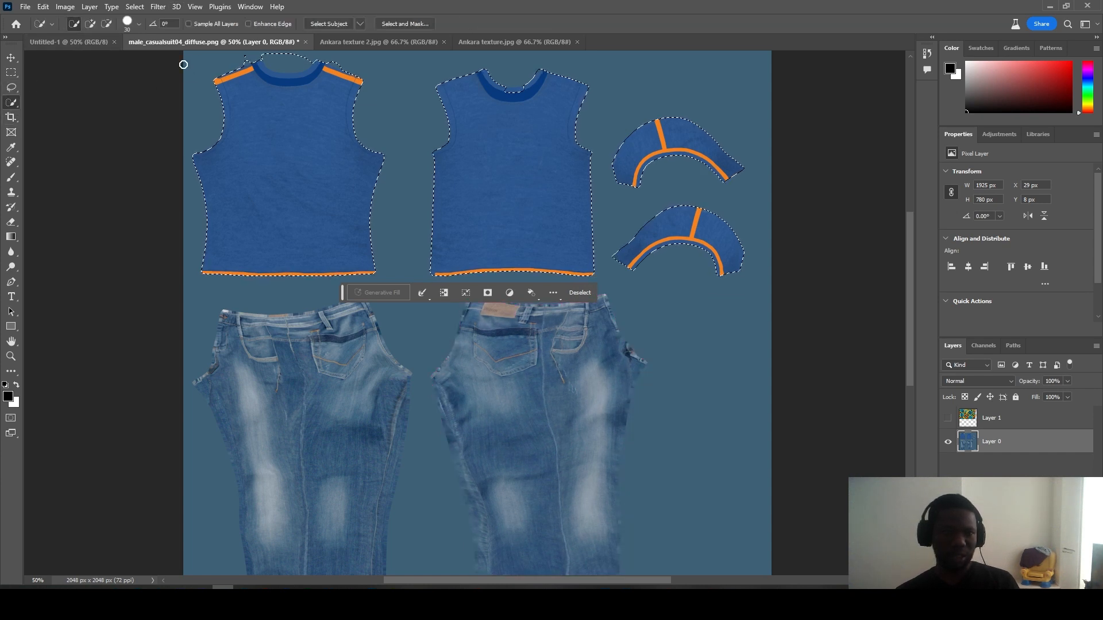
pyautogui.keyDown('alt'); pyautogui.click(276, 62); pyautogui.keyUp('alt')
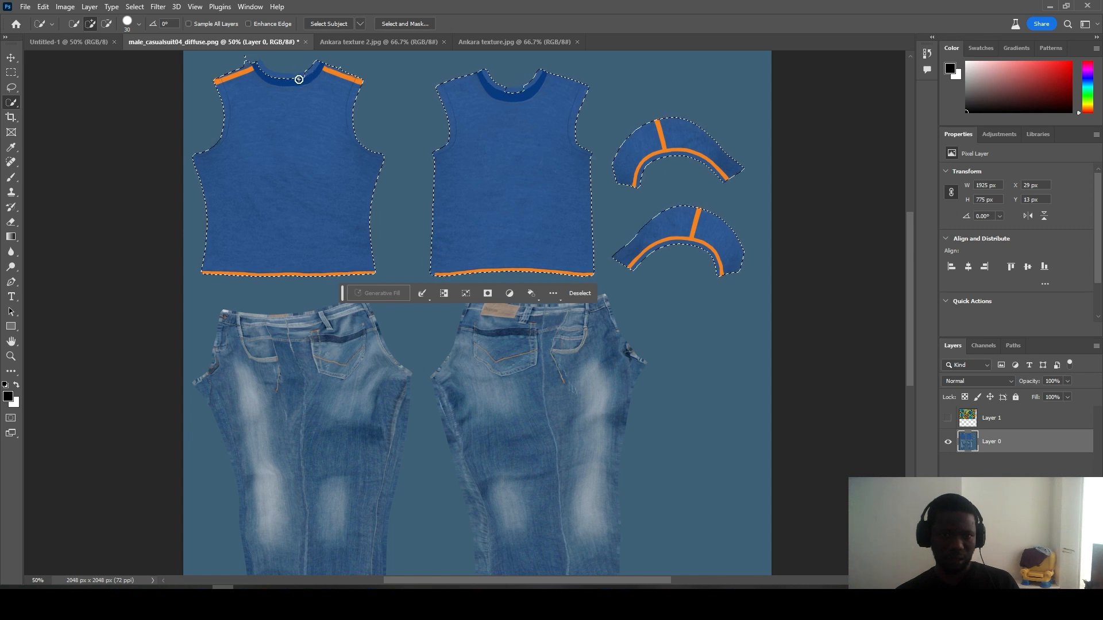
pyautogui.moveTo(266, 72); pyautogui.dragTo(243, 59)
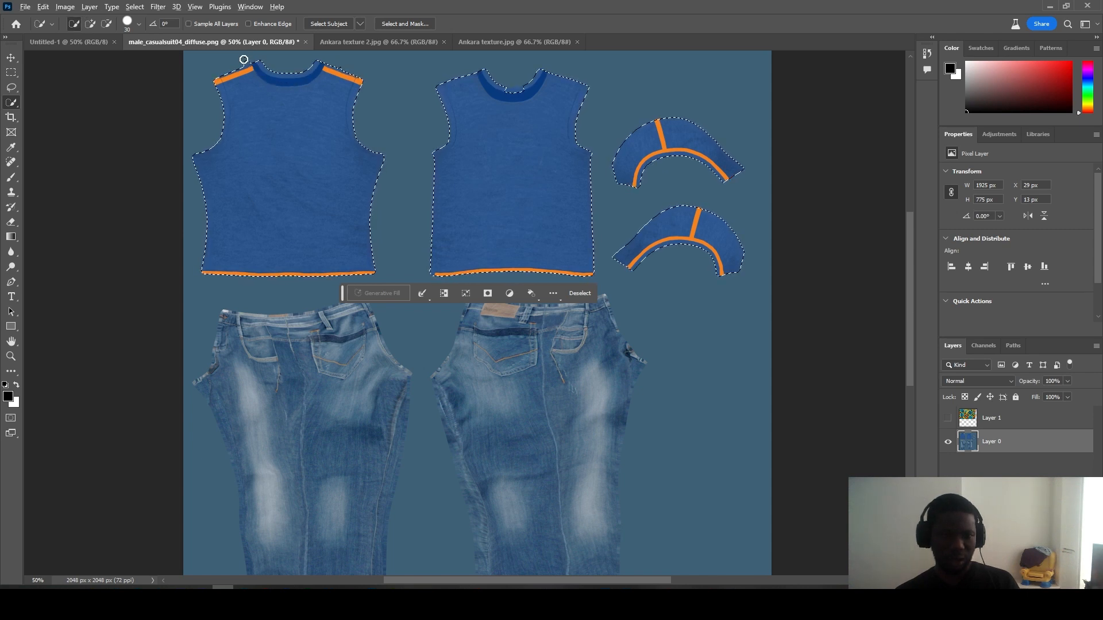
pyautogui.keyDown('alt'); pyautogui.click(243, 59); pyautogui.keyUp('alt')
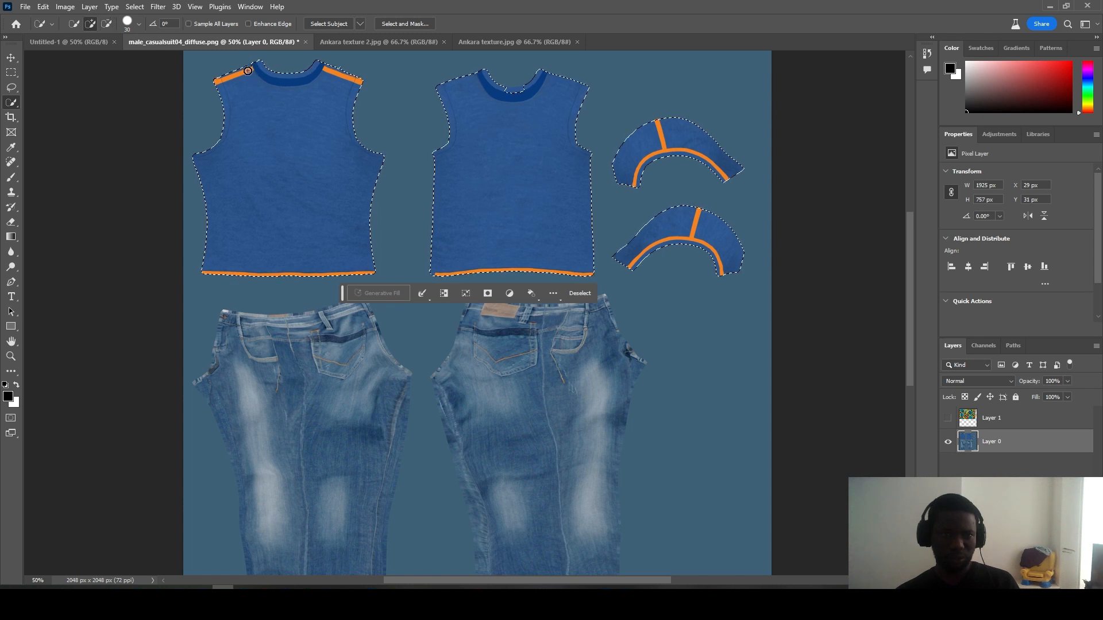
pyautogui.keyDown('shift'); pyautogui.click(247, 69); pyautogui.keyUp('shift')
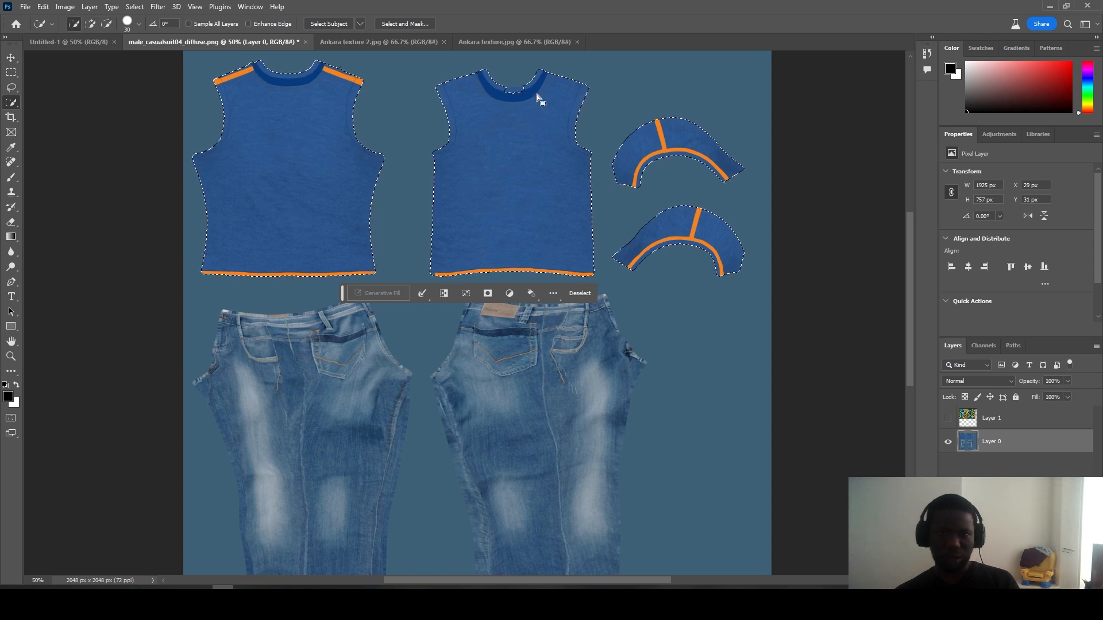
pyautogui.keyDown('shift'); pyautogui.click(516, 93); pyautogui.keyUp('shift')
pyautogui.click(510, 97)
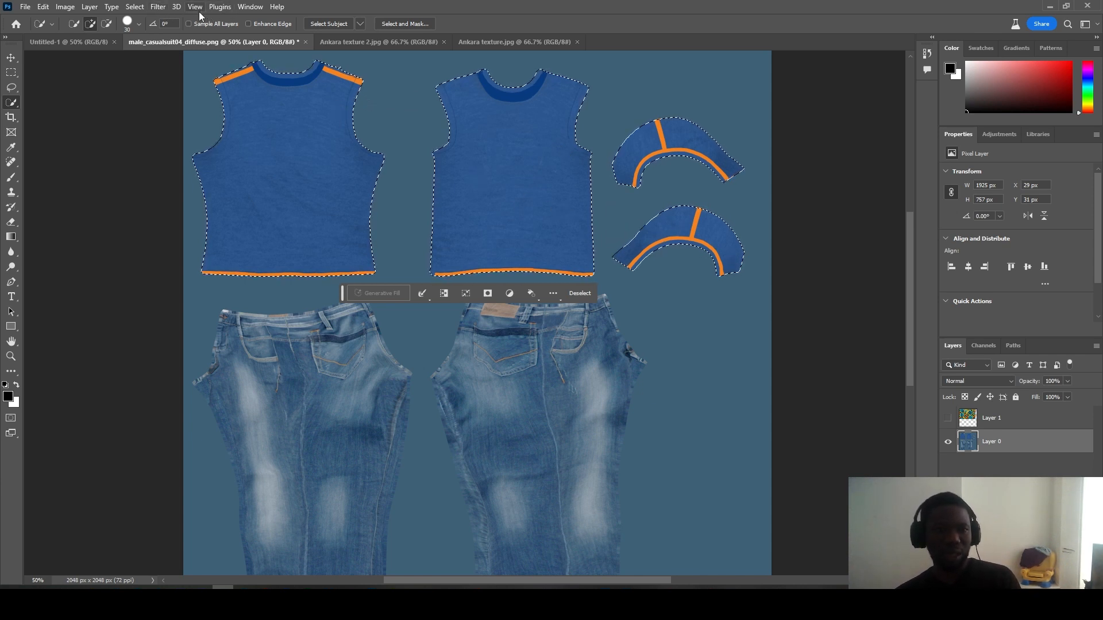
pyautogui.click(151, 10)
# Step: Expand the shirt selection by 5 pixels with Select > Modify > Expand
pyautogui.moveTo(140, 10)
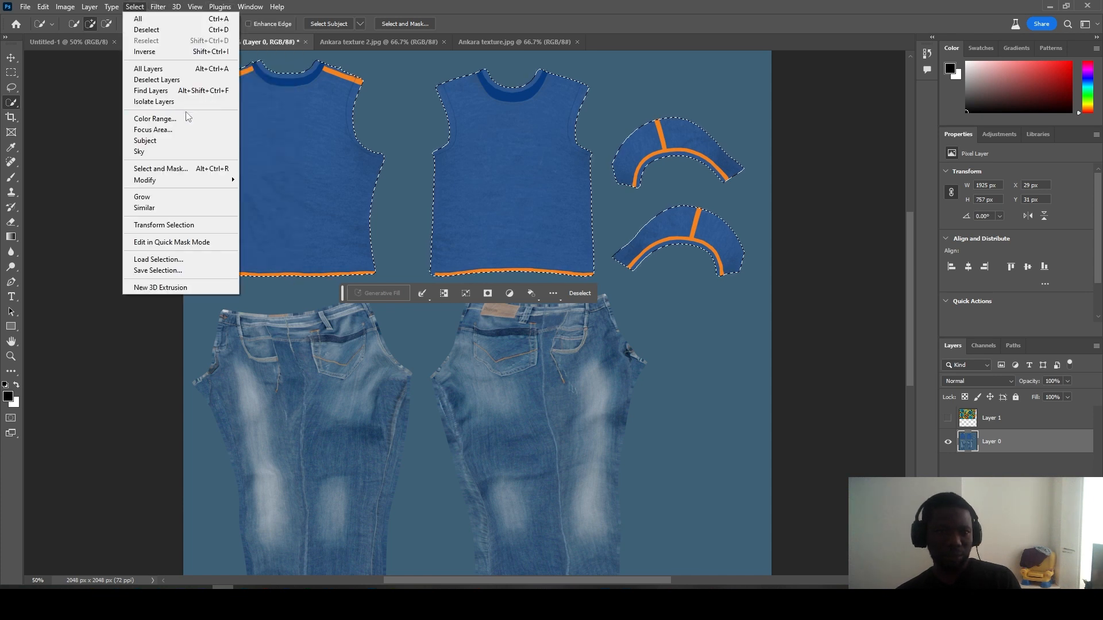
pyautogui.moveTo(219, 182)
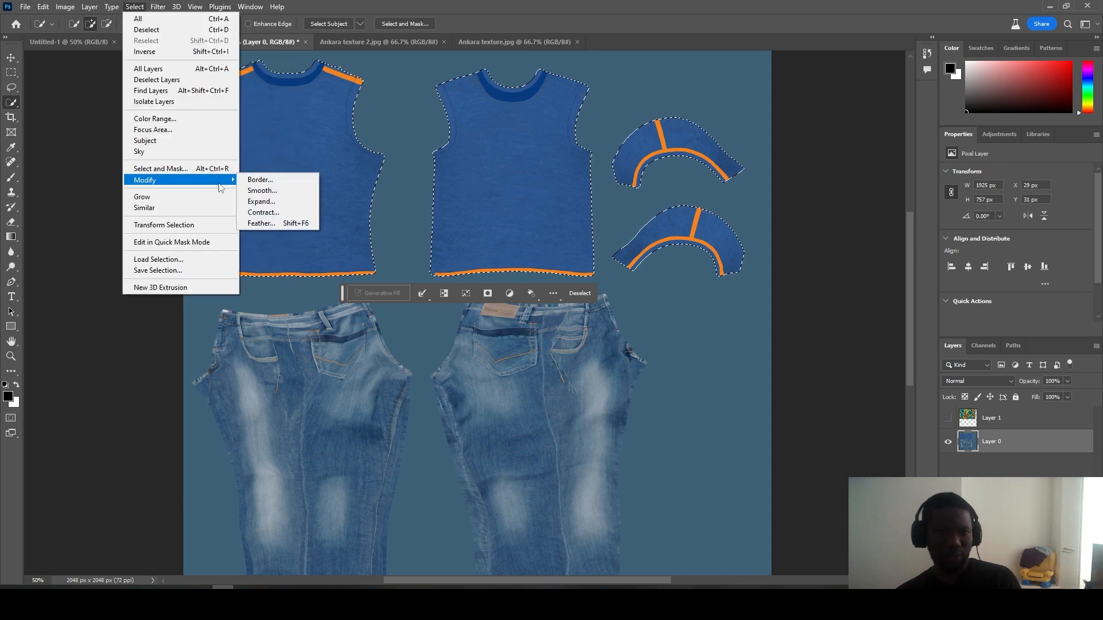
pyautogui.click(259, 202)
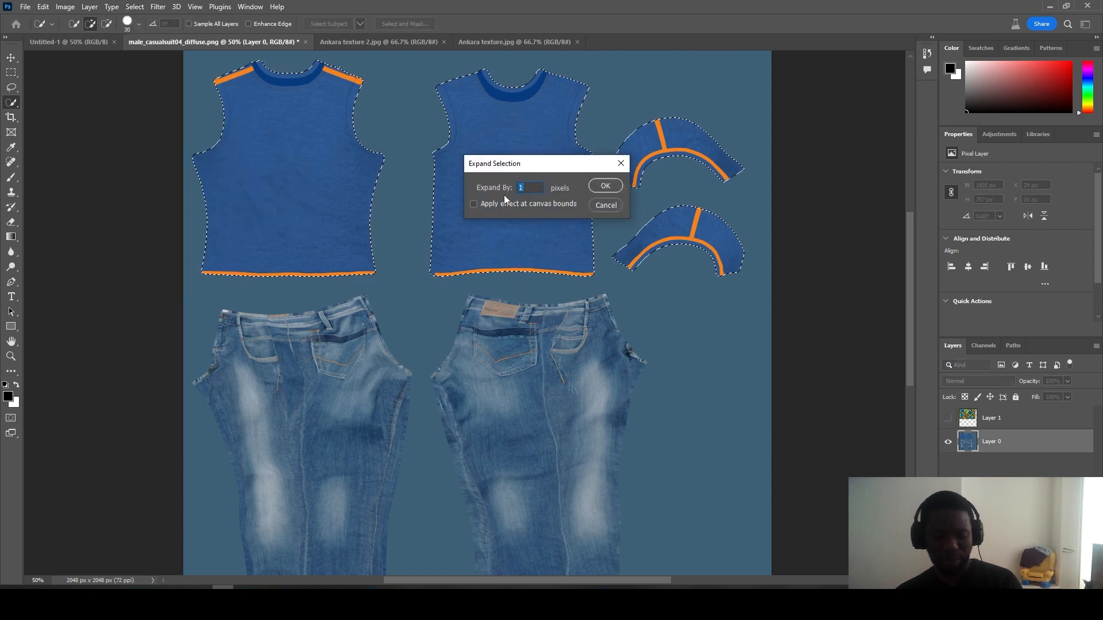
pyautogui.press('Return')
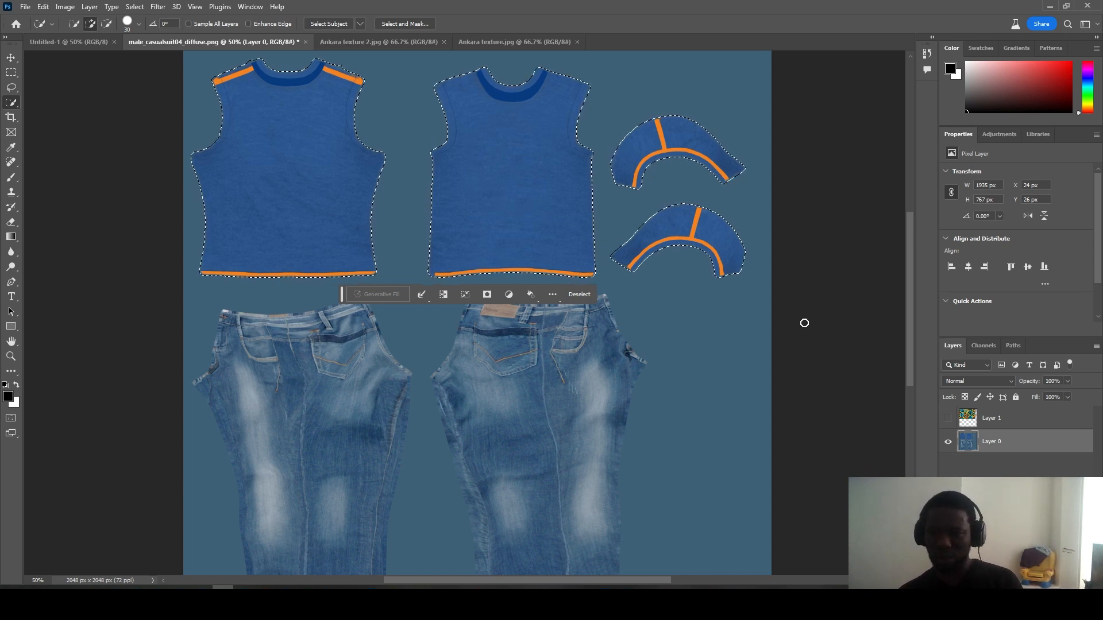
# Step: Show and select Layer 1, invert the selection, and delete the Ankara pattern outside the shirt pieces
pyautogui.click(949, 419)
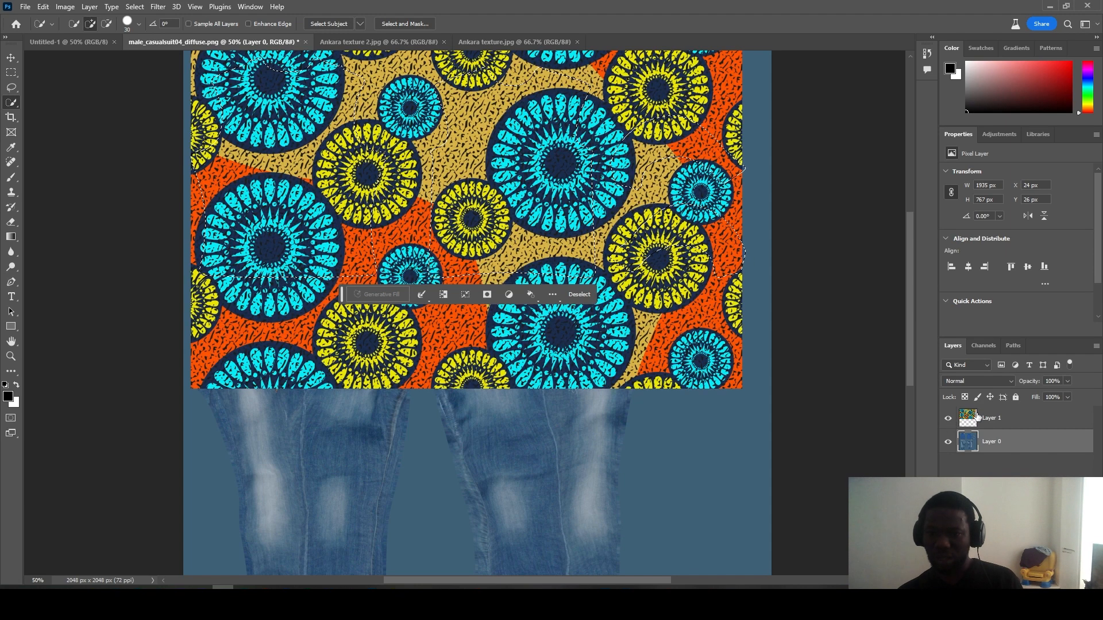
pyautogui.click(973, 418)
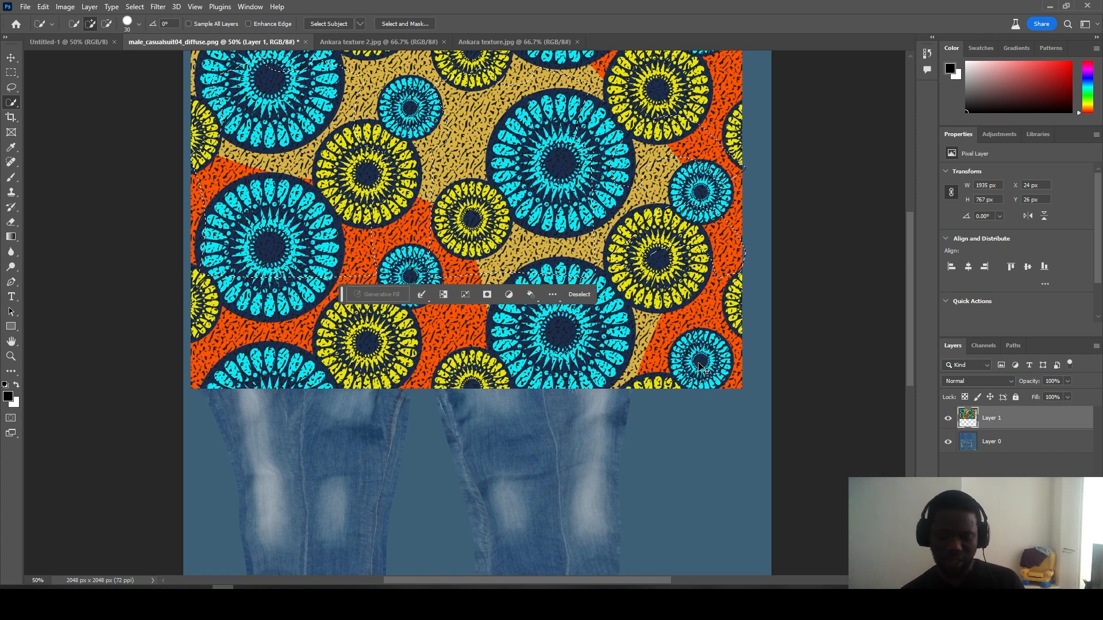
pyautogui.hotkey('ctrl', 'a')
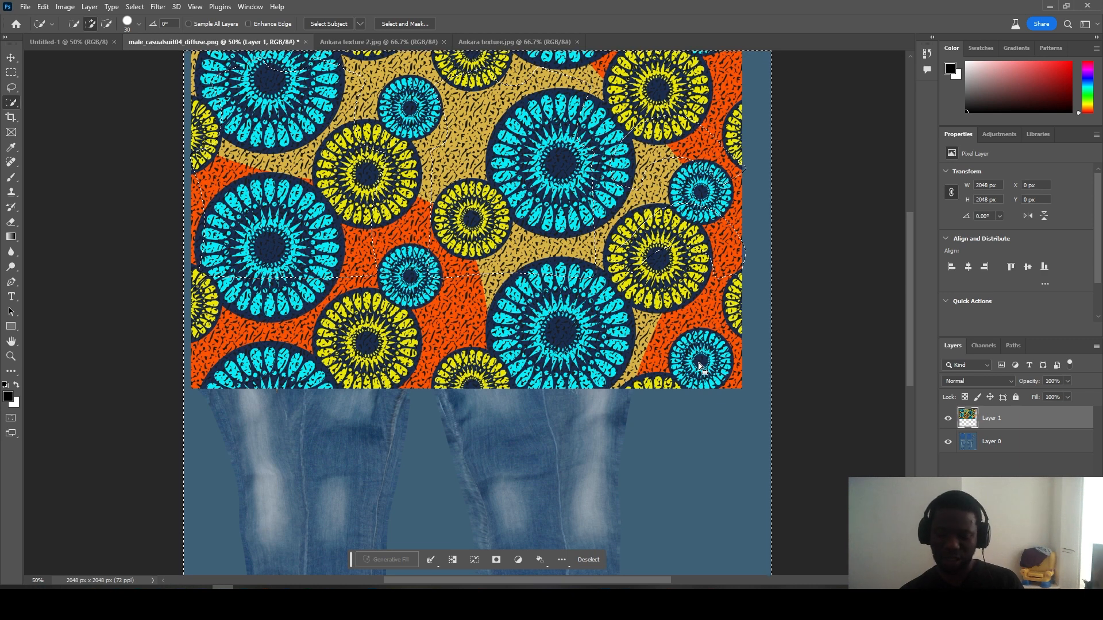
pyautogui.press('Delete')
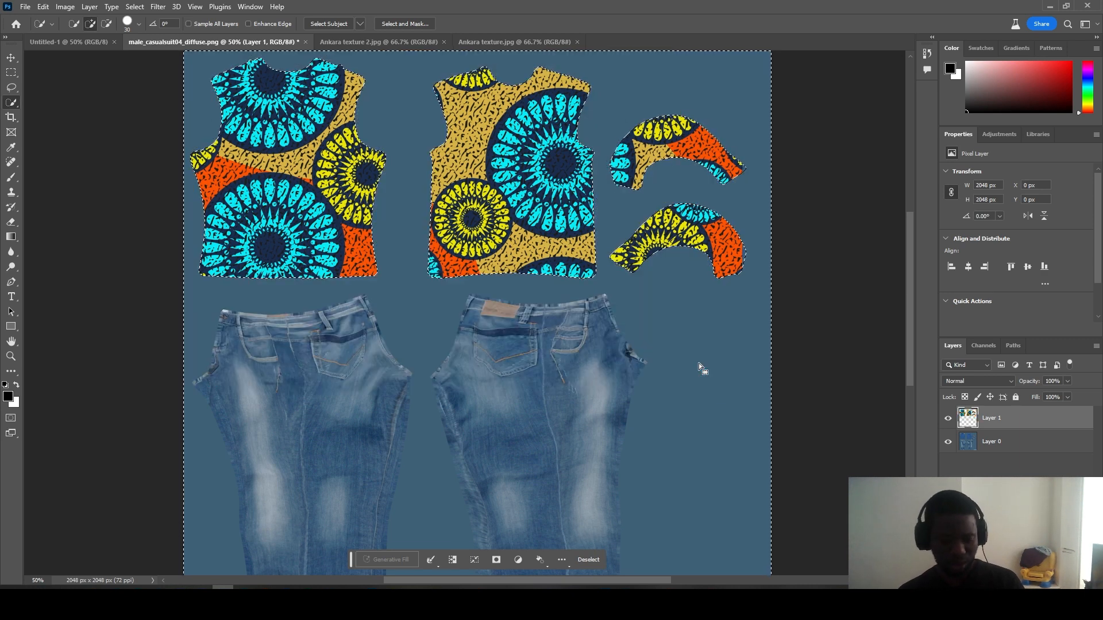
pyautogui.hotkey('ctrl', 'd')
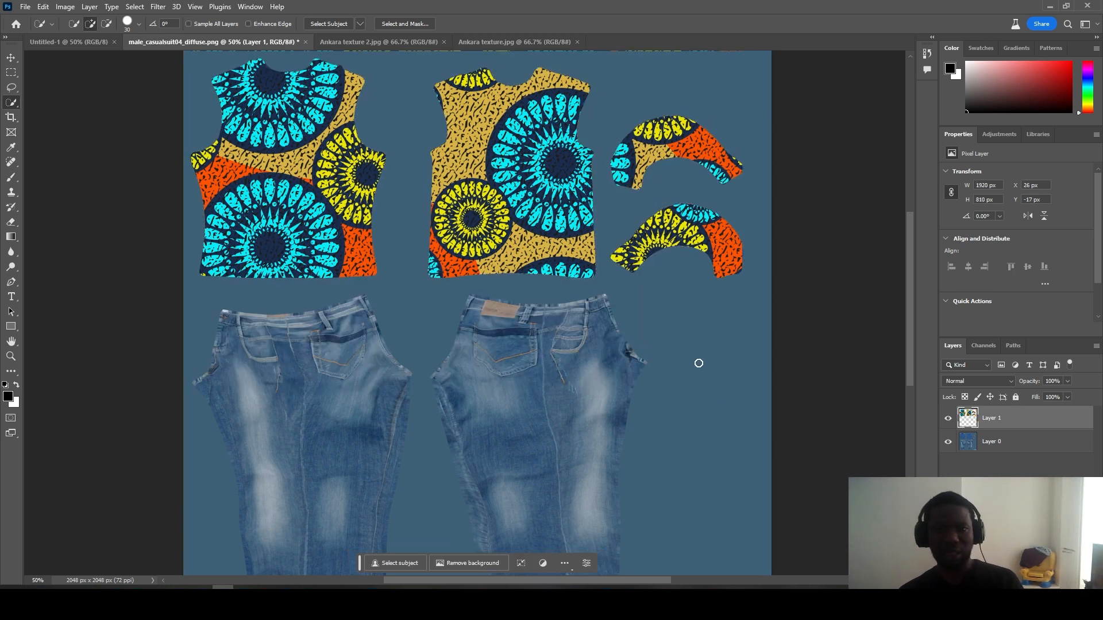
# Step: Toggle Layer 1's visibility to compare the Ankara shirt with the blue original, leaving it hidden
pyautogui.click(948, 419)
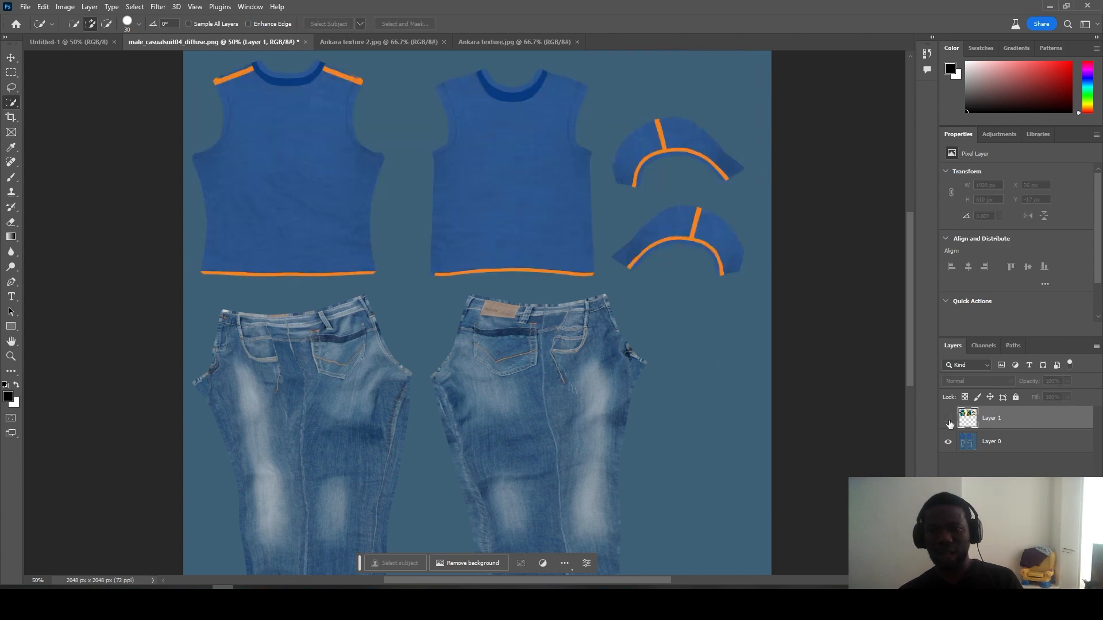
pyautogui.click(949, 419)
pyautogui.click(949, 419)
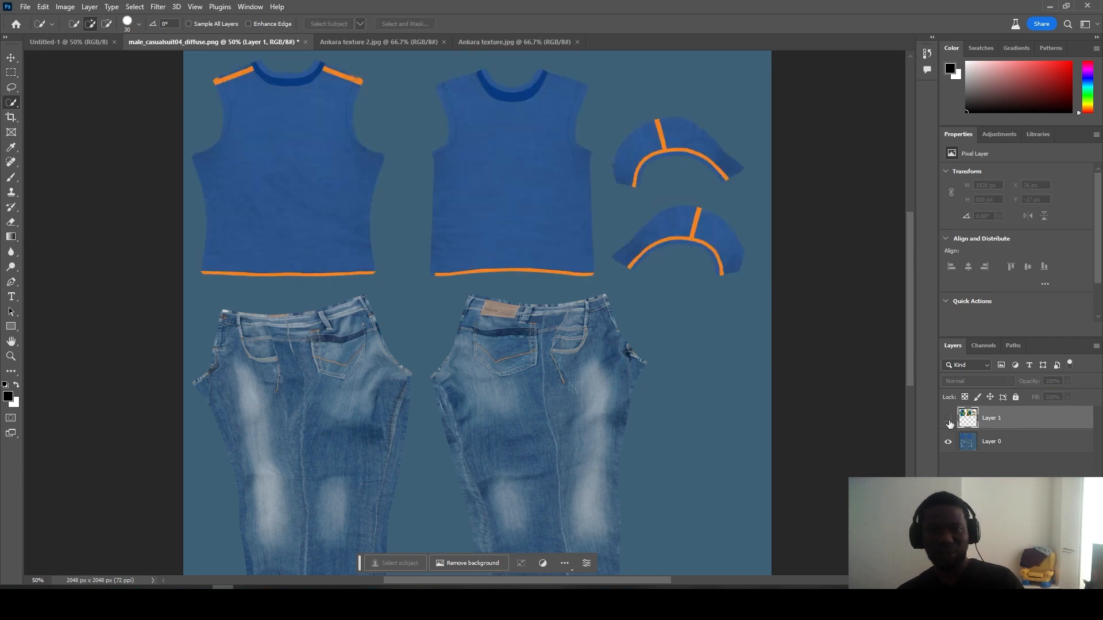
# Step: Make Layer 1's Ankara print visible, view both Ankara texture images, then return to the diffuse texture
pyautogui.click(948, 419)
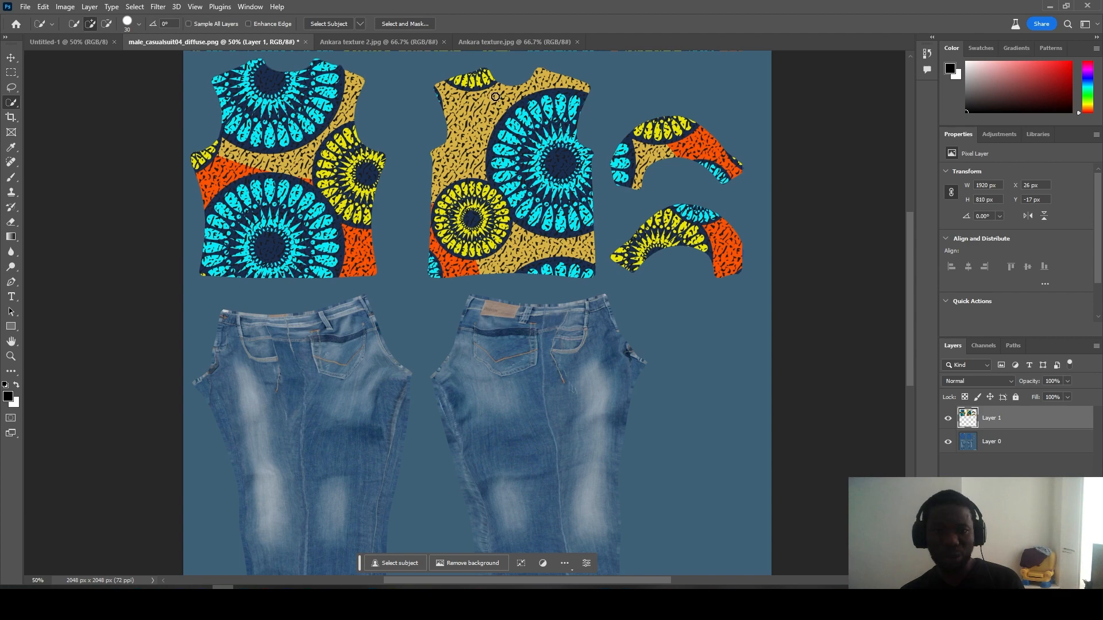
pyautogui.click(507, 42)
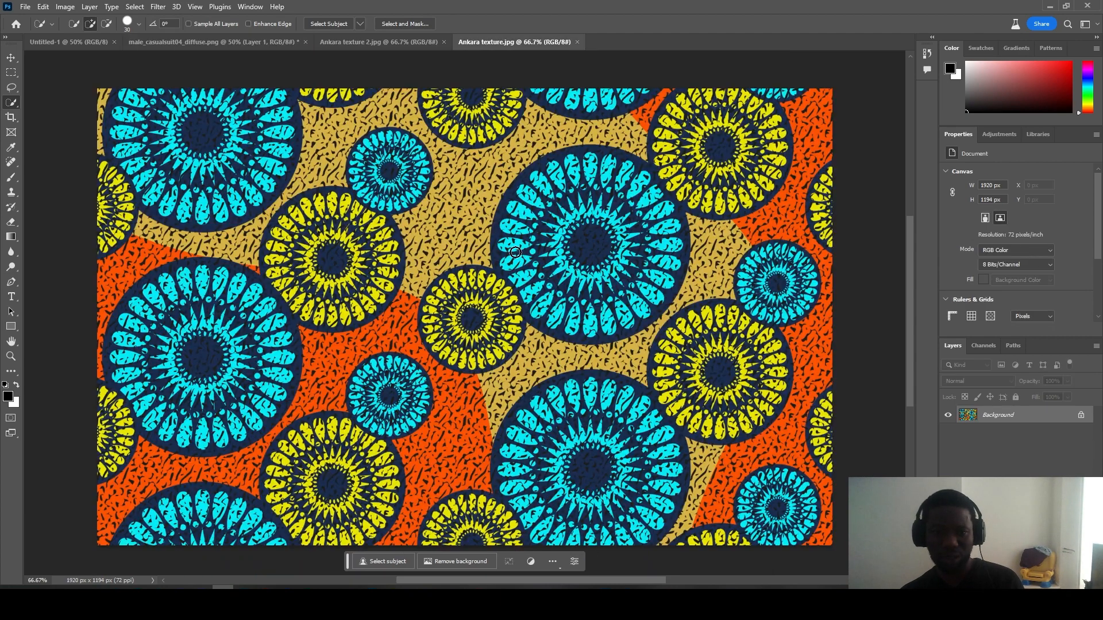
pyautogui.click(422, 42)
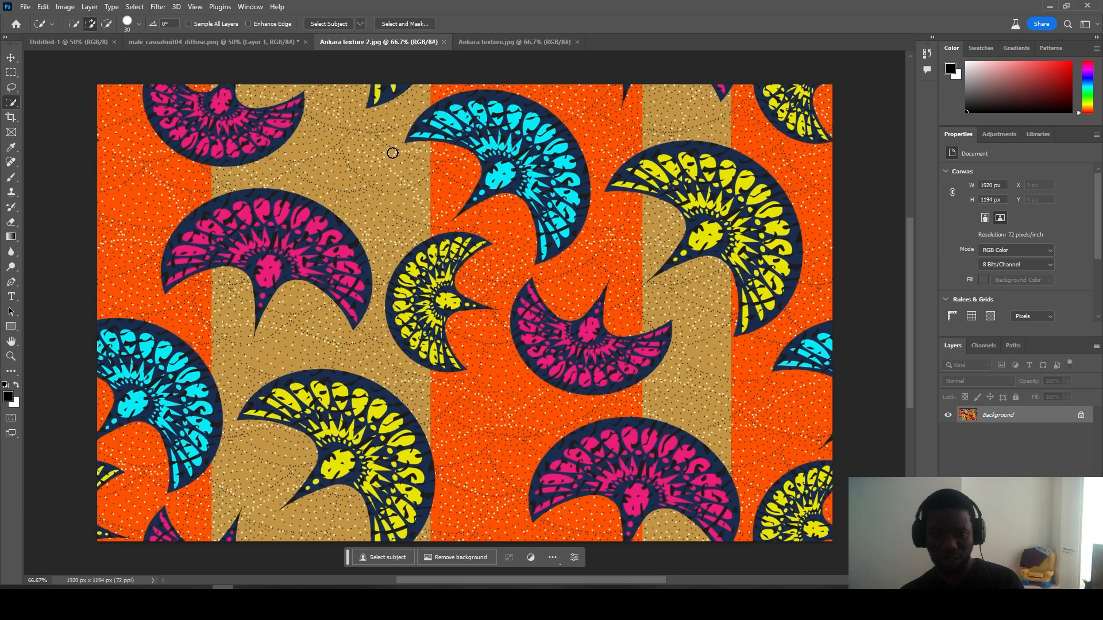
pyautogui.click(264, 38)
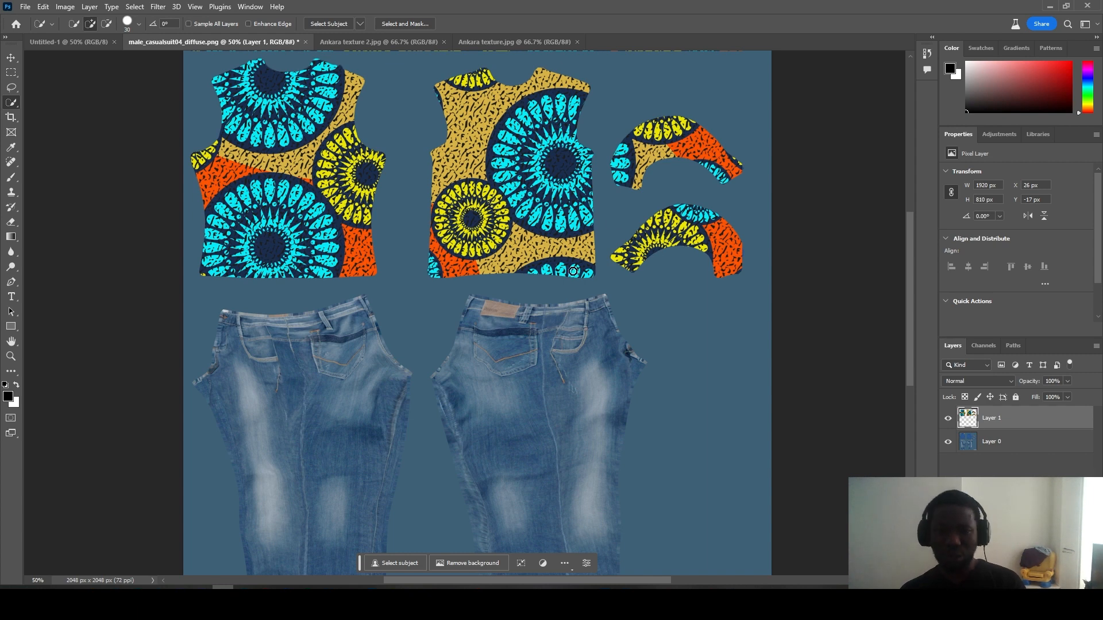
# Step: Hide Layer 1's Ankara print, making and then dropping a quick selection on the shoulder
pyautogui.click(948, 417)
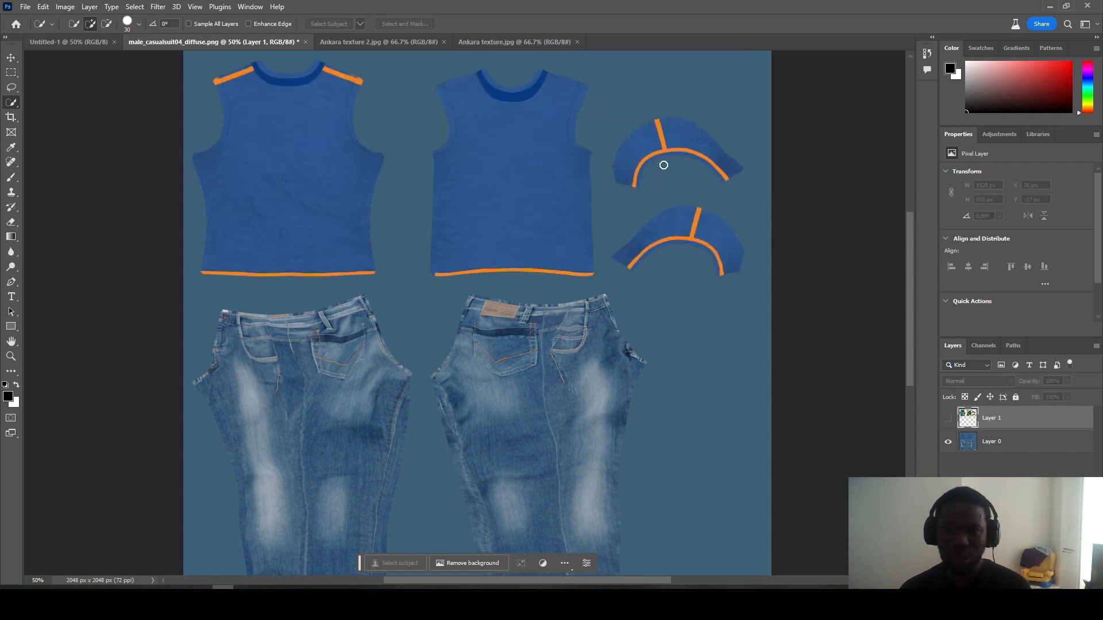
pyautogui.moveTo(551, 106); pyautogui.dragTo(569, 99)
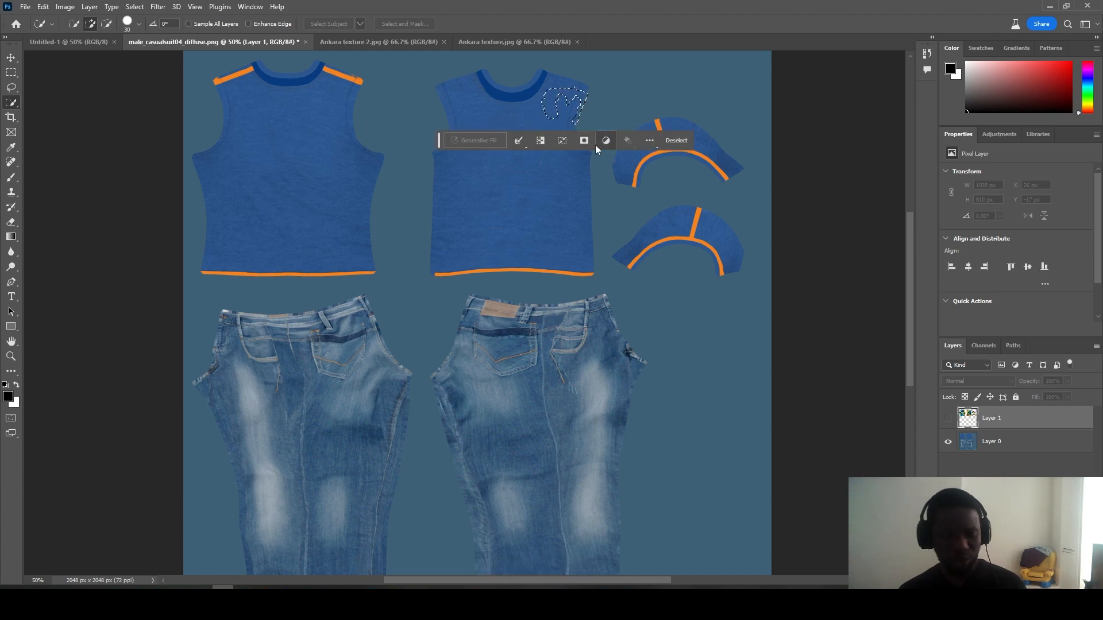
pyautogui.hotkey('ctrl', 'd')
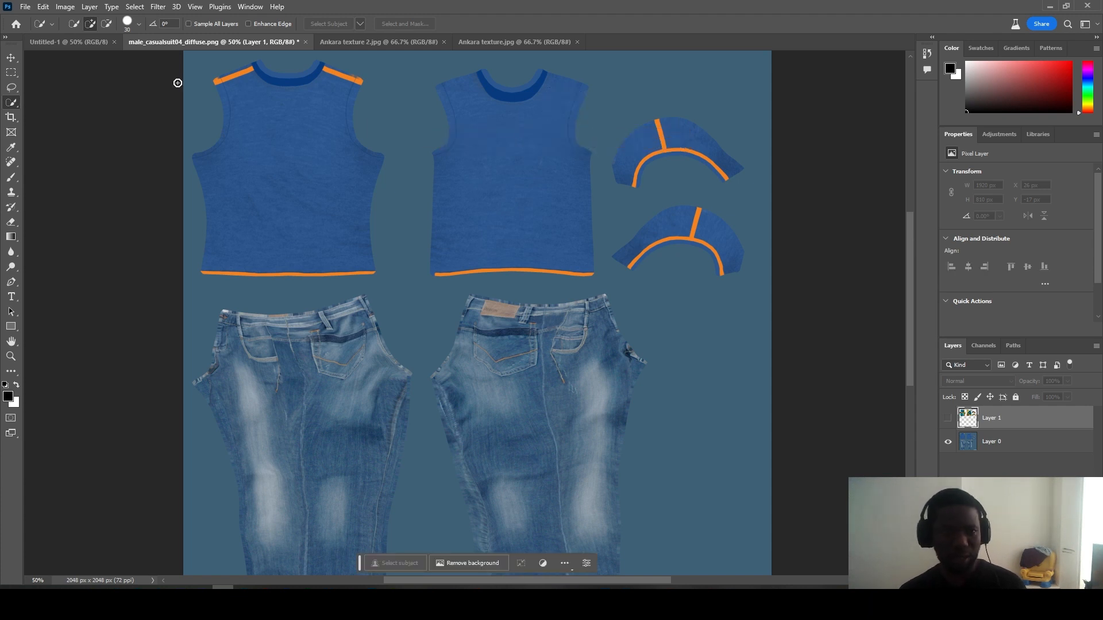
# Step: Make Layer 0 active and zoom in to 100% on the shirt's shoulder
pyautogui.click(11, 57)
pyautogui.click(520, 102)
pyautogui.press('z')
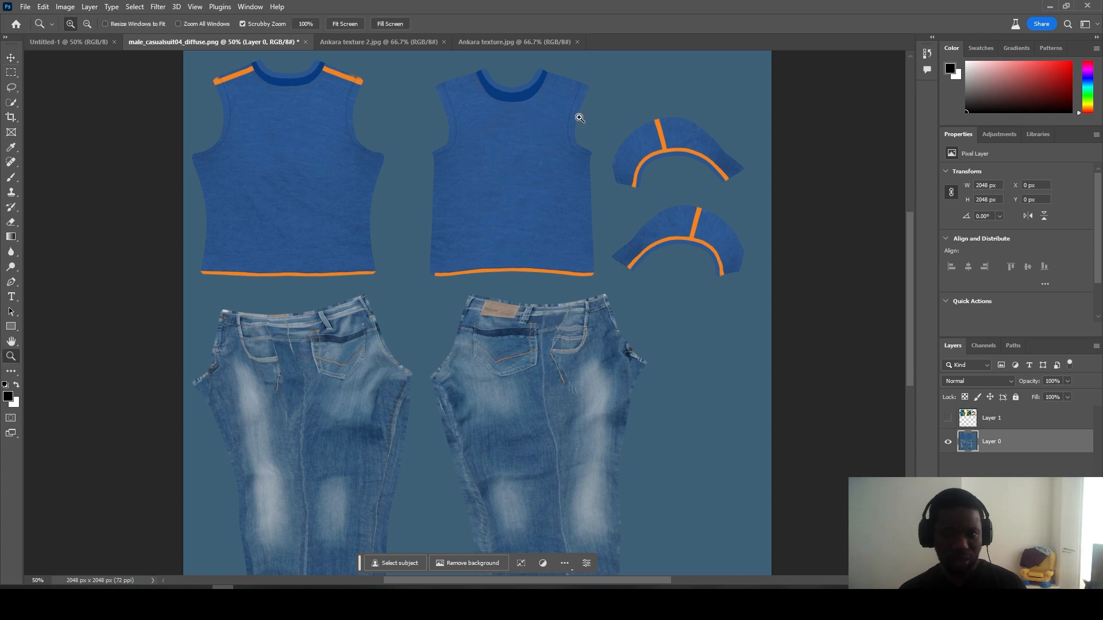
pyautogui.click(569, 108)
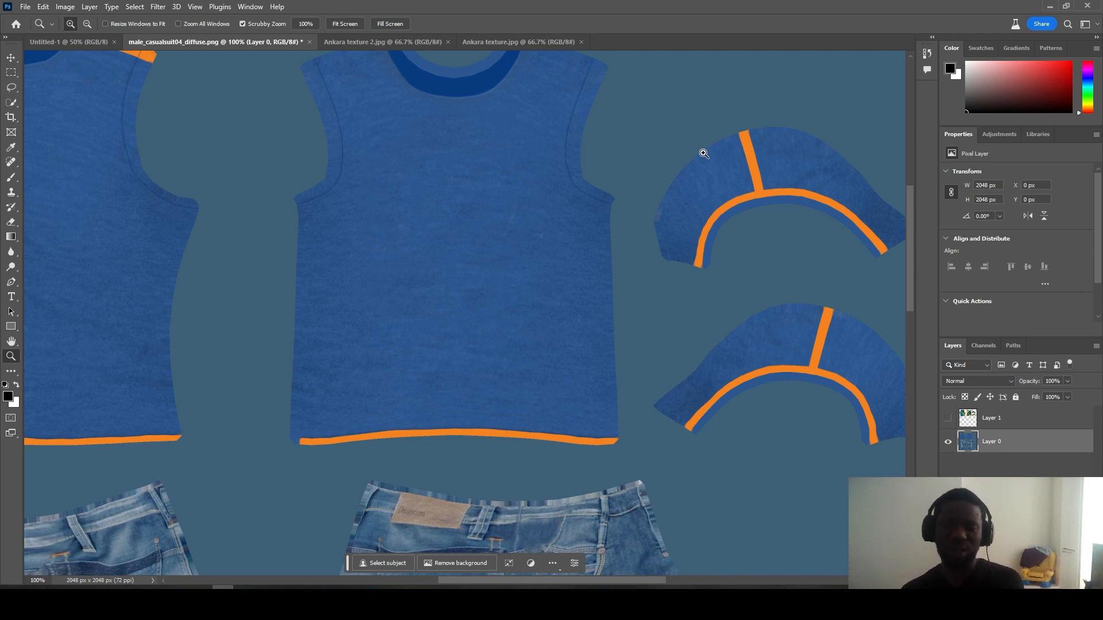
pyautogui.moveTo(909, 213); pyautogui.dragTo(909, 200)
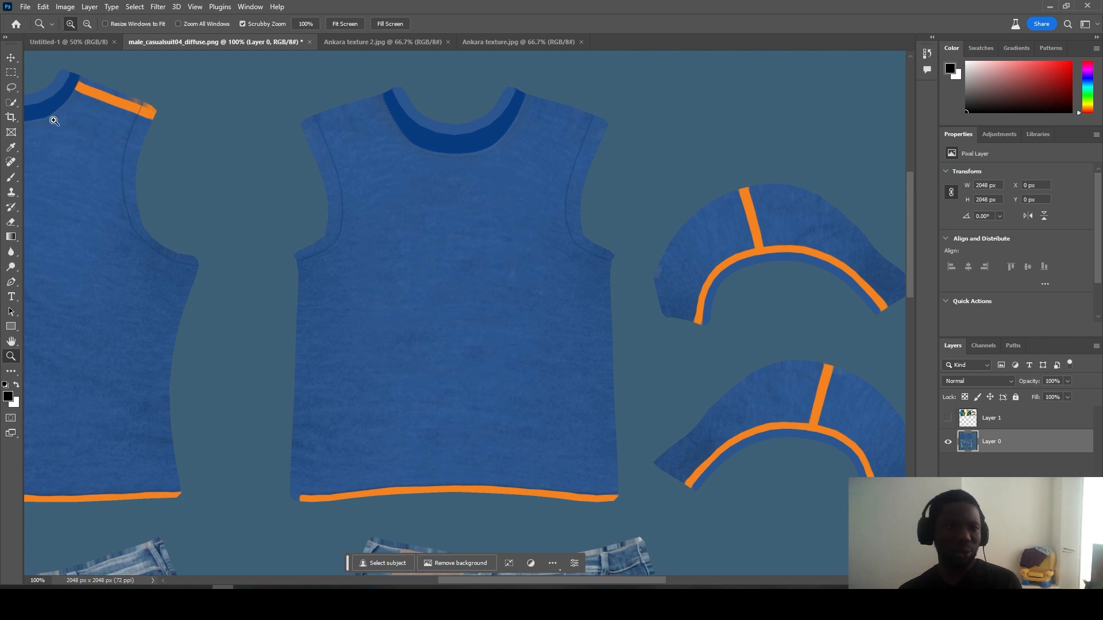
# Step: With the Pen tool, trace the back shirt piece from the shoulder down the left side and along the hem
pyautogui.click(12, 285)
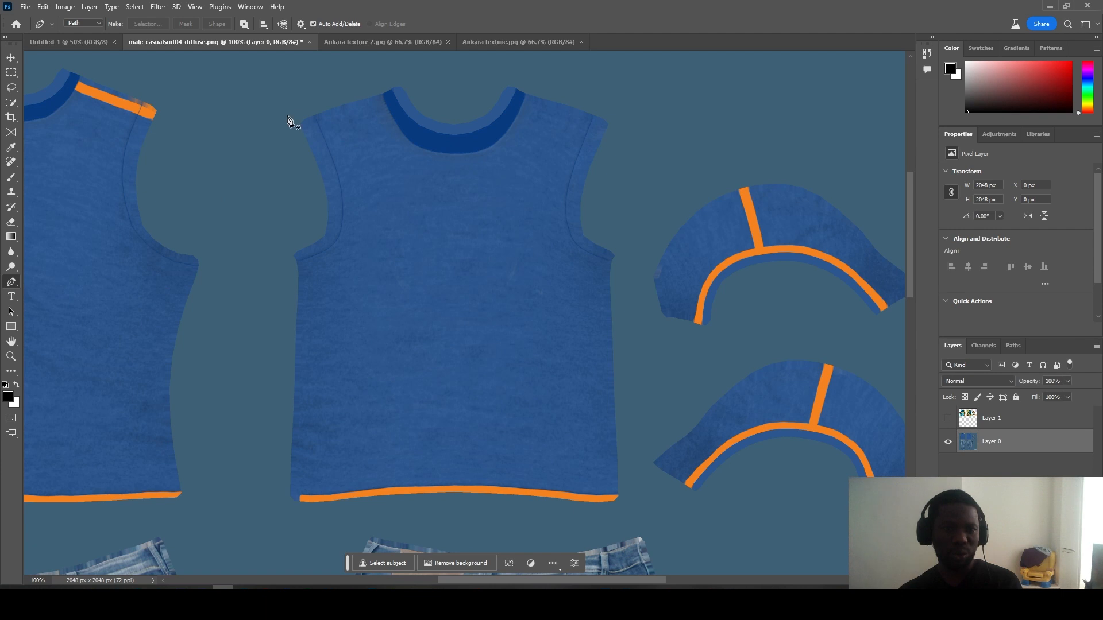
pyautogui.click(309, 94)
pyautogui.click(324, 135)
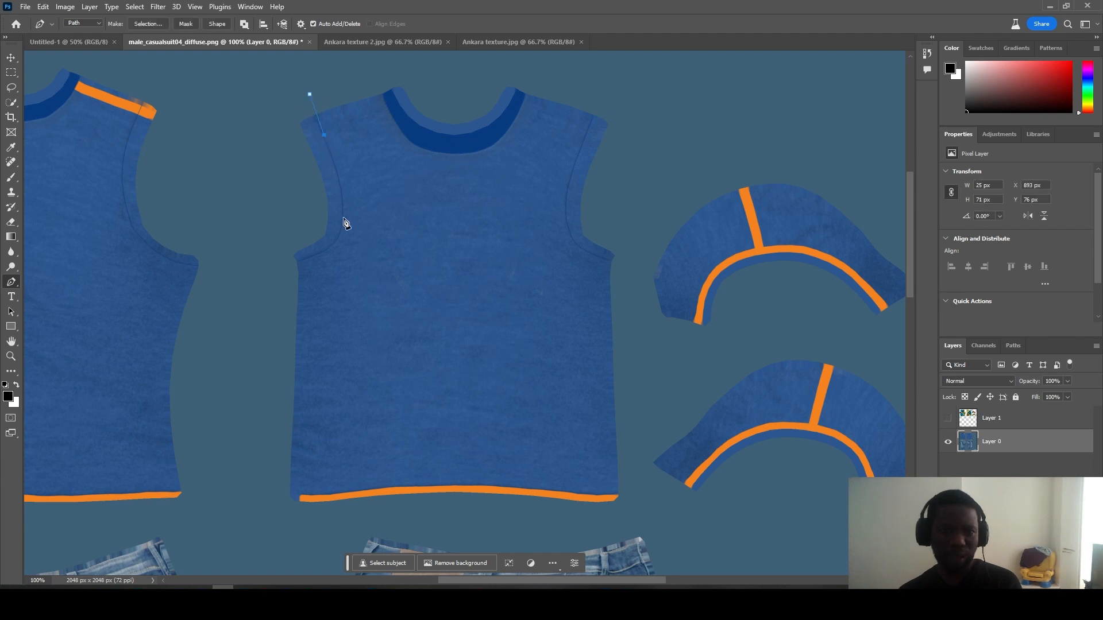
pyautogui.click(344, 218)
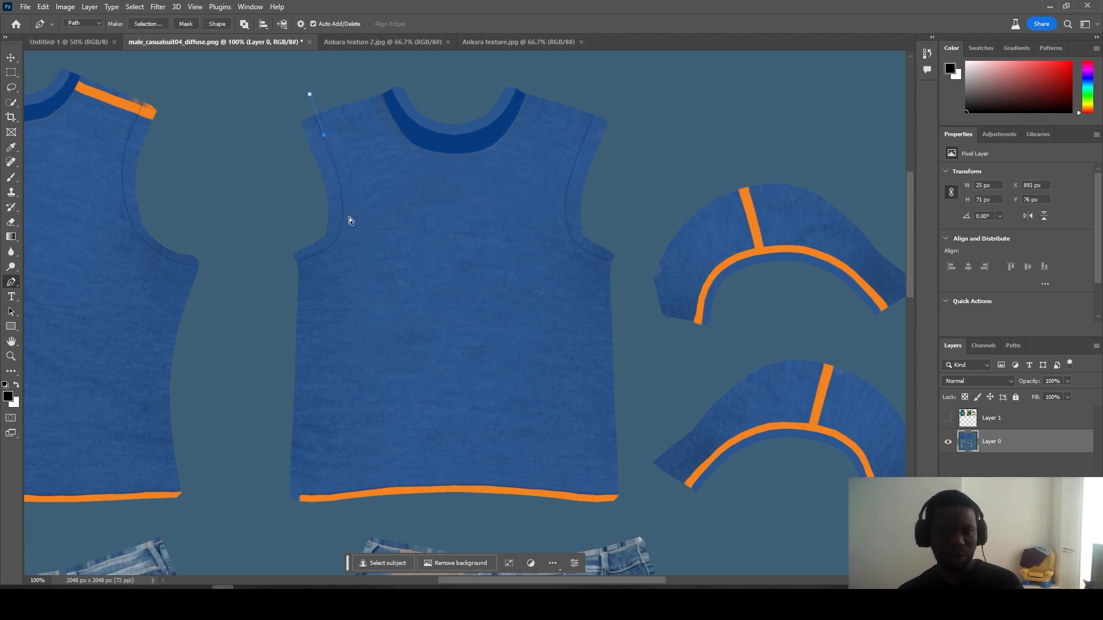
pyautogui.click(324, 136)
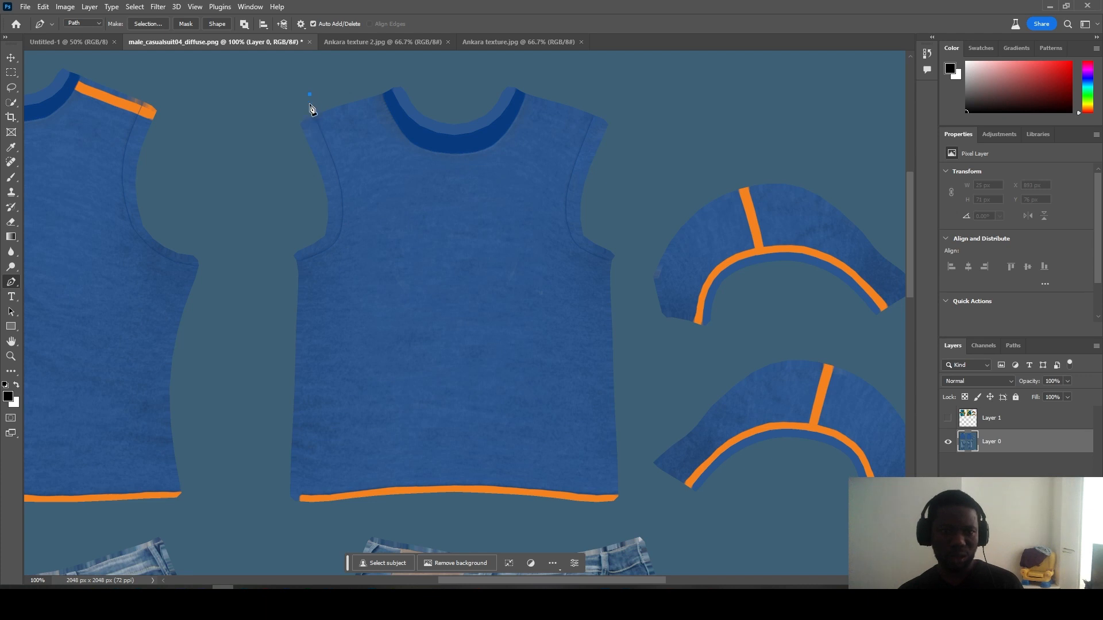
pyautogui.click(317, 123)
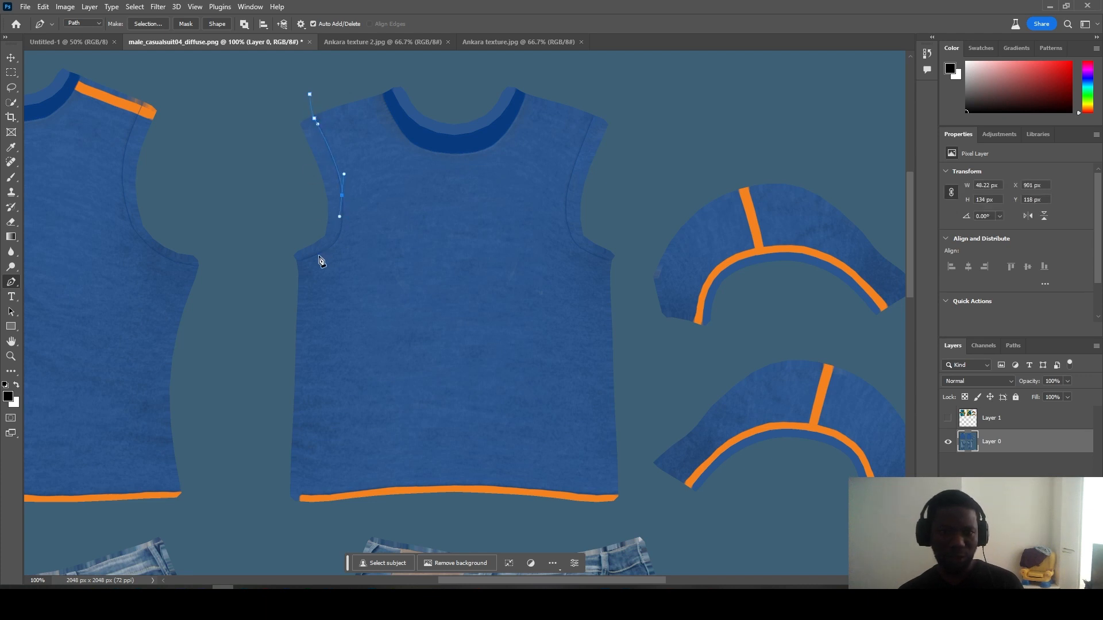
pyautogui.moveTo(297, 265); pyautogui.dragTo(287, 266)
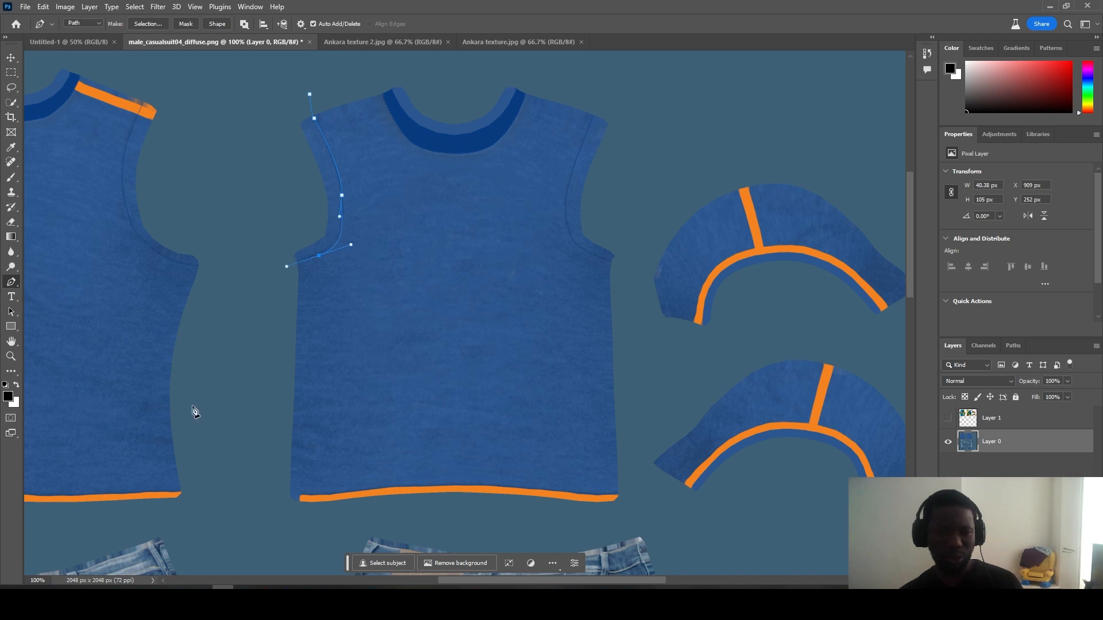
pyautogui.click(247, 477)
pyautogui.click(288, 536)
pyautogui.click(444, 526)
pyautogui.click(600, 521)
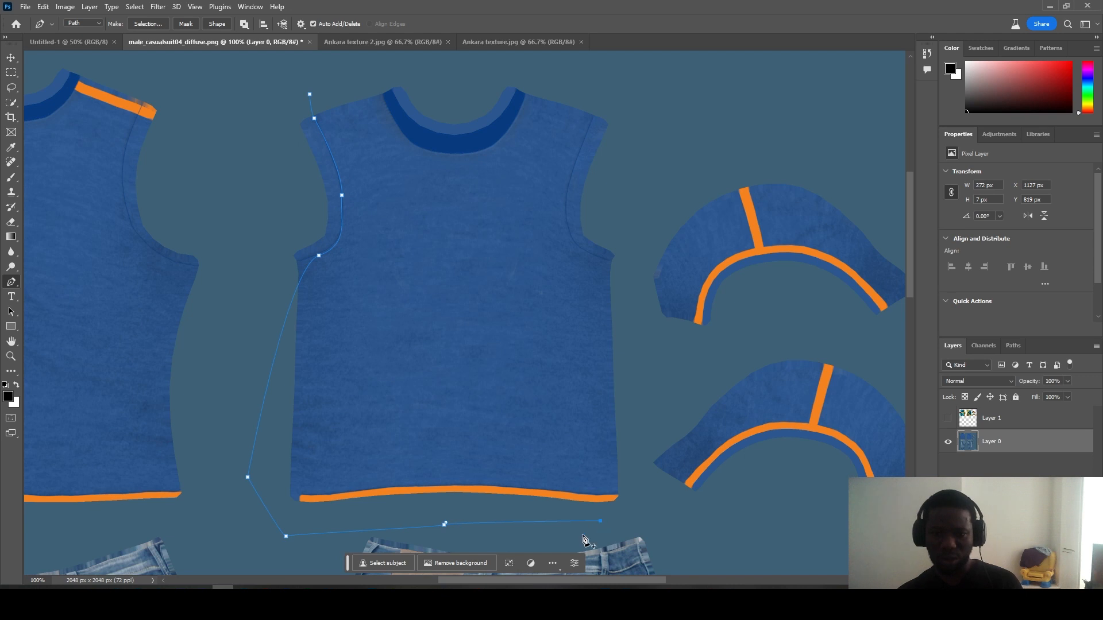
pyautogui.click(652, 512)
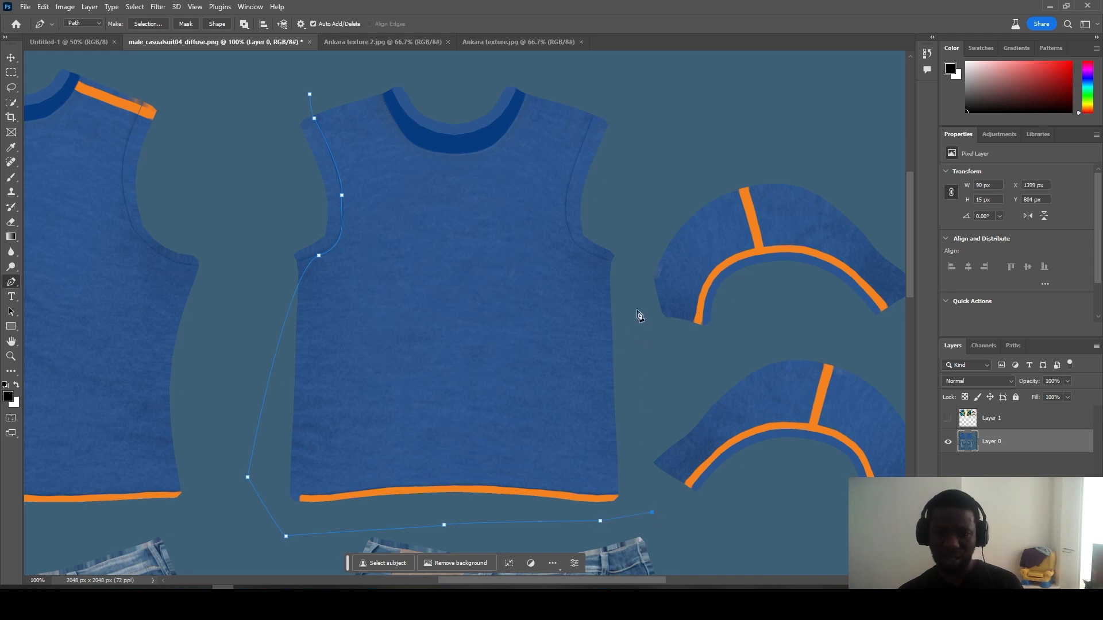
# Step: Continue the path up the shirt's right side and armhole, then along the upper sleeve's orange trim
pyautogui.click(630, 276)
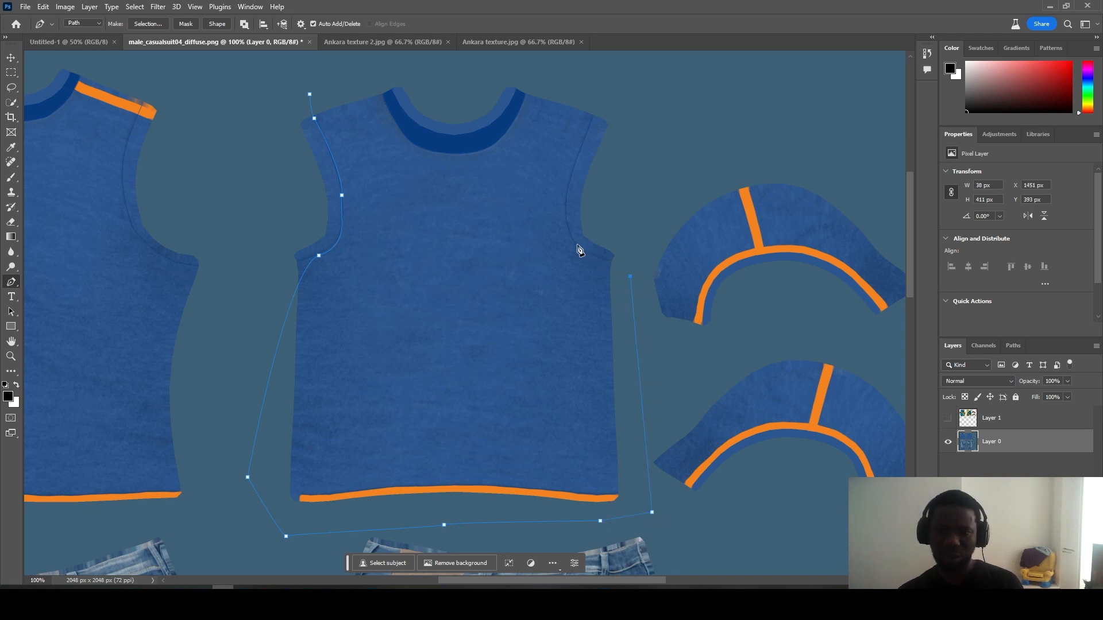
pyautogui.moveTo(583, 131); pyautogui.dragTo(609, 98)
pyautogui.click(627, 91)
pyautogui.click(651, 249)
pyautogui.moveTo(639, 282); pyautogui.dragTo(693, 331)
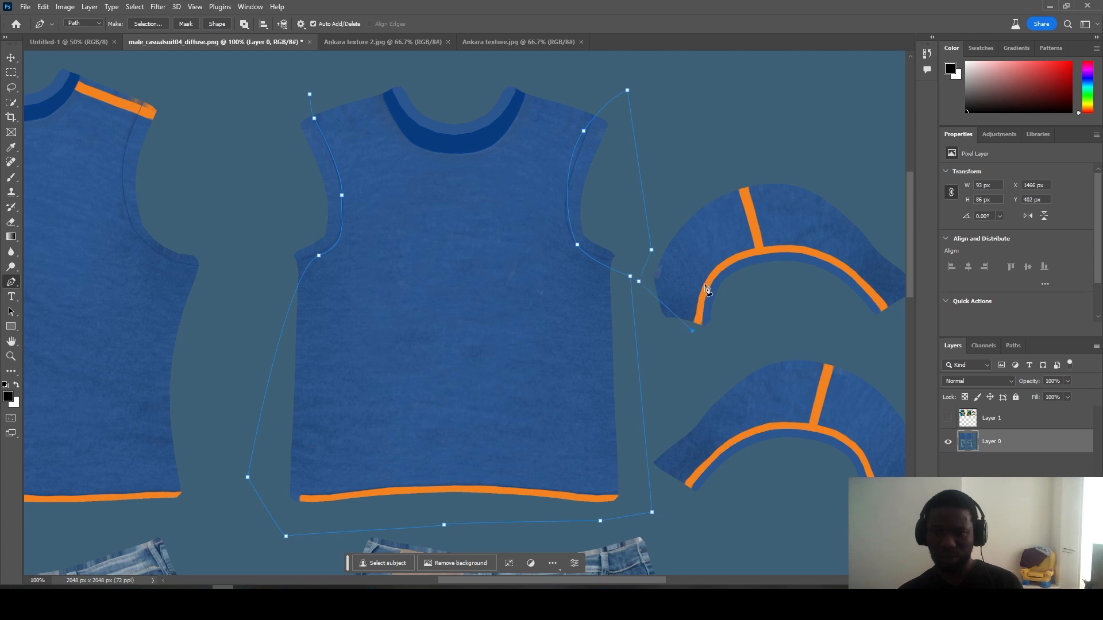
pyautogui.moveTo(707, 278); pyautogui.dragTo(732, 259)
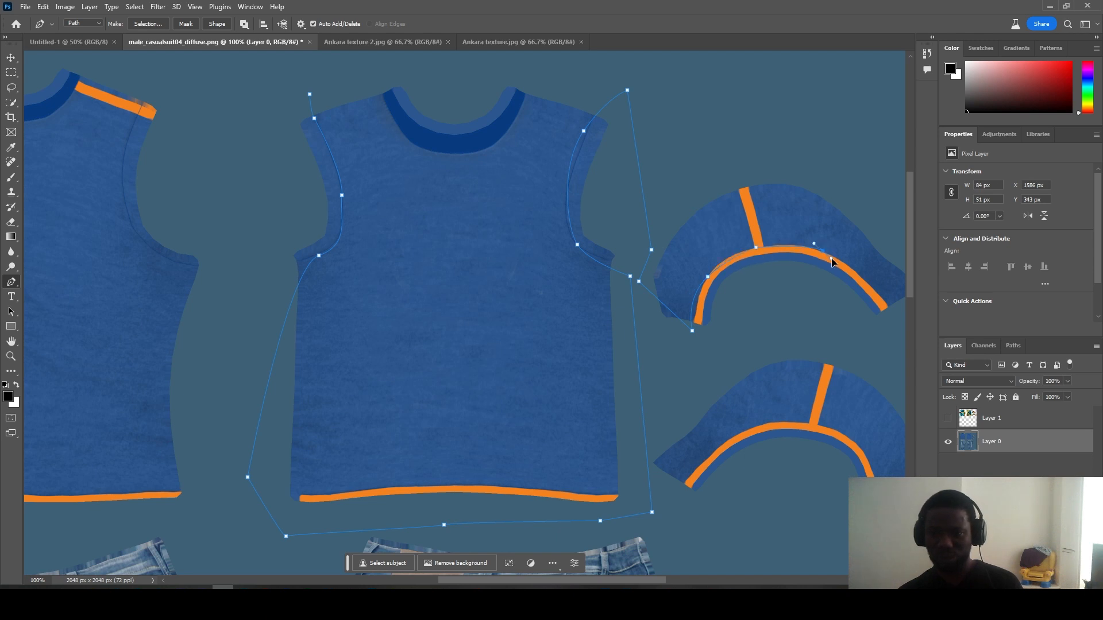
pyautogui.click(894, 318)
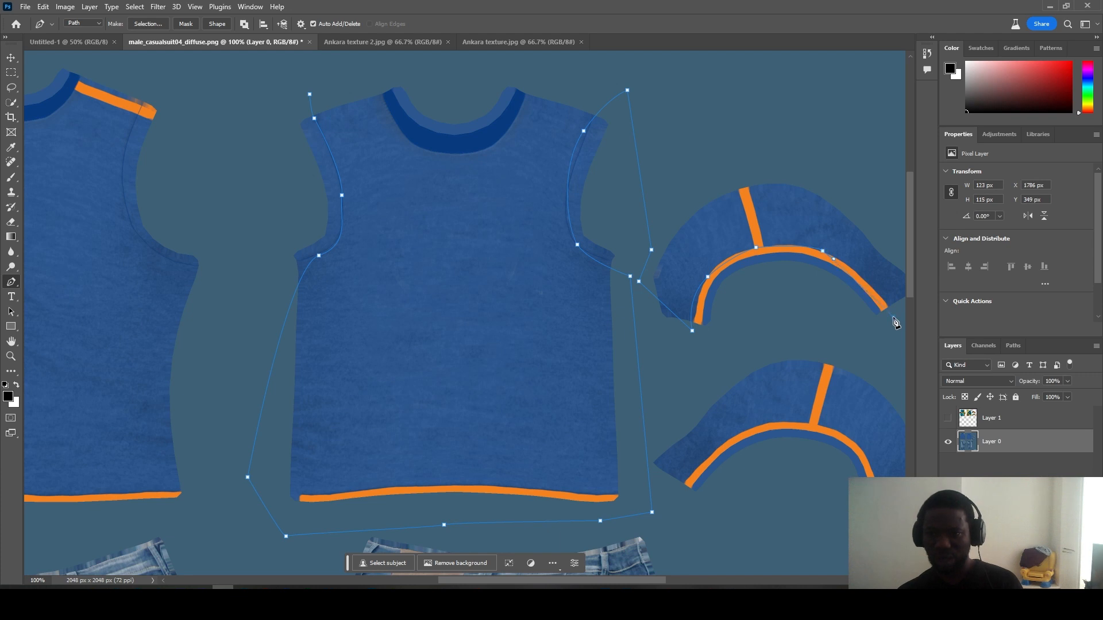
pyautogui.hotkey('ctrl', 'z')
pyautogui.moveTo(895, 317); pyautogui.dragTo(904, 340)
# Step: Curve the path around the sleeve tip and lower sleeve trim, then run it under the shirt's hem
pyautogui.moveTo(653, 579); pyautogui.dragTo(699, 579)
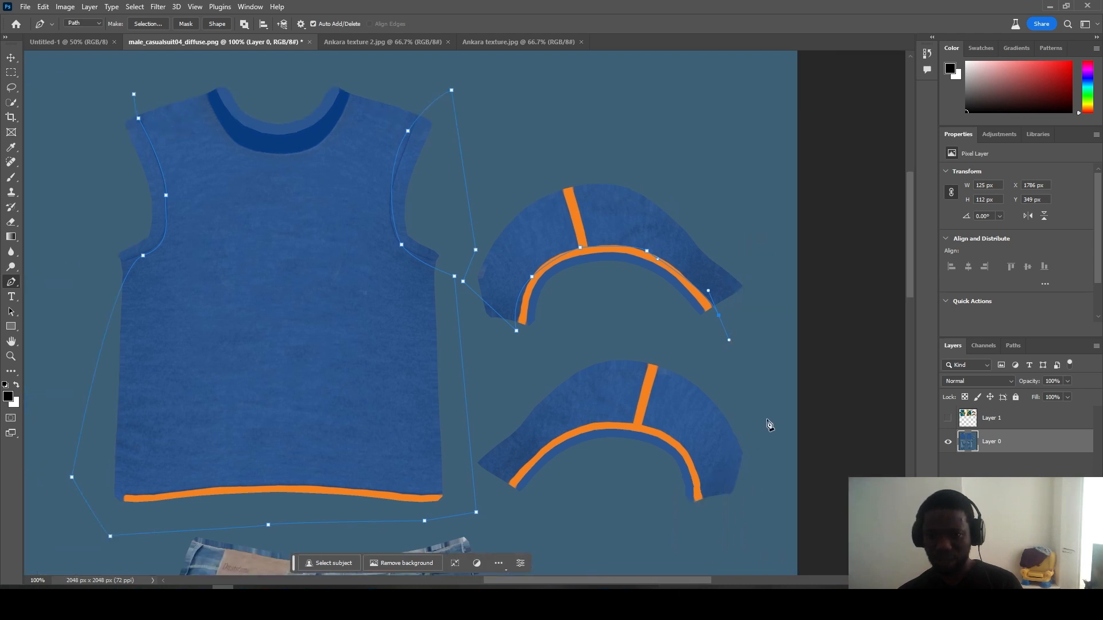
pyautogui.moveTo(768, 420); pyautogui.dragTo(776, 435)
pyautogui.click(719, 548)
pyautogui.moveTo(701, 486); pyautogui.dragTo(701, 483)
pyautogui.moveTo(676, 439); pyautogui.dragTo(612, 428)
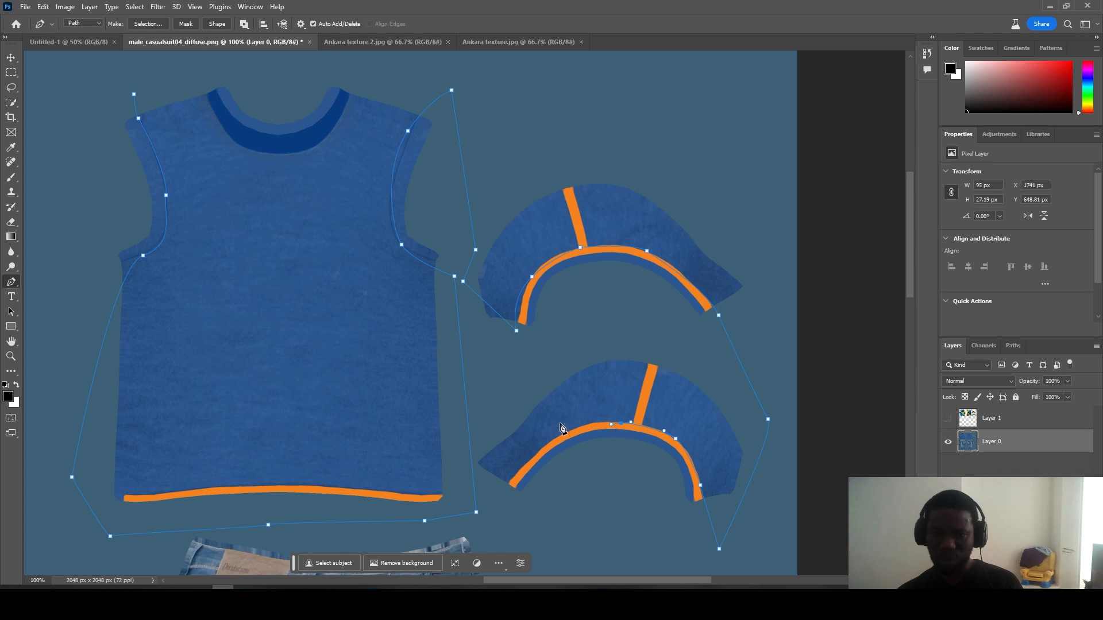
pyautogui.moveTo(528, 462); pyautogui.dragTo(513, 484)
pyautogui.click(496, 504)
pyautogui.click(497, 540)
pyautogui.moveTo(913, 284); pyautogui.dragTo(907, 302)
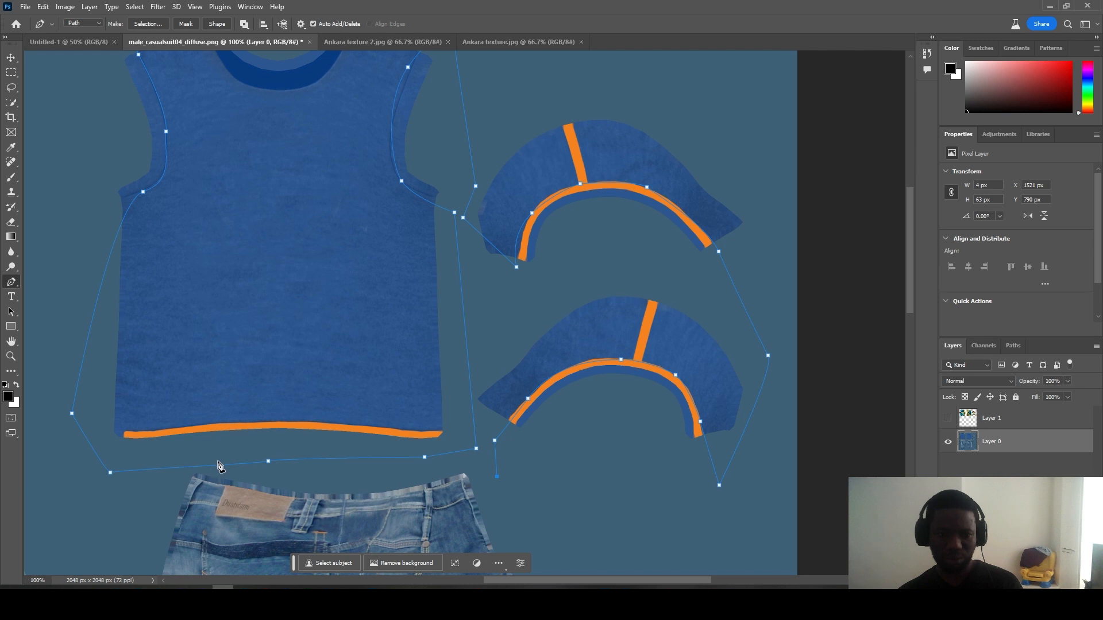
pyautogui.click(199, 459)
pyautogui.click(50, 457)
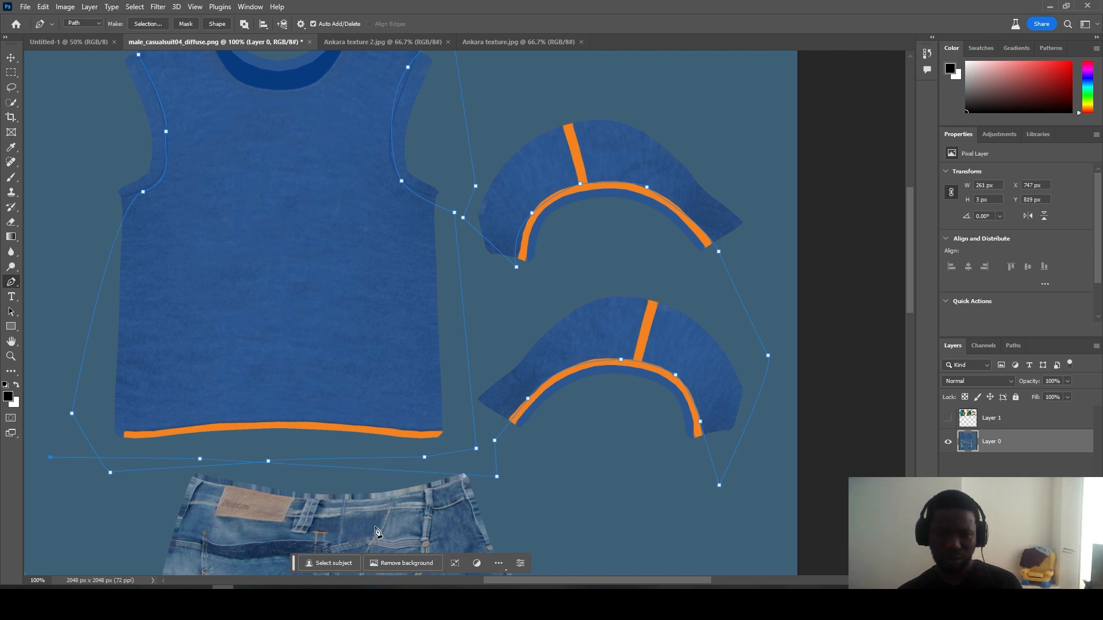
pyautogui.click(352, 578)
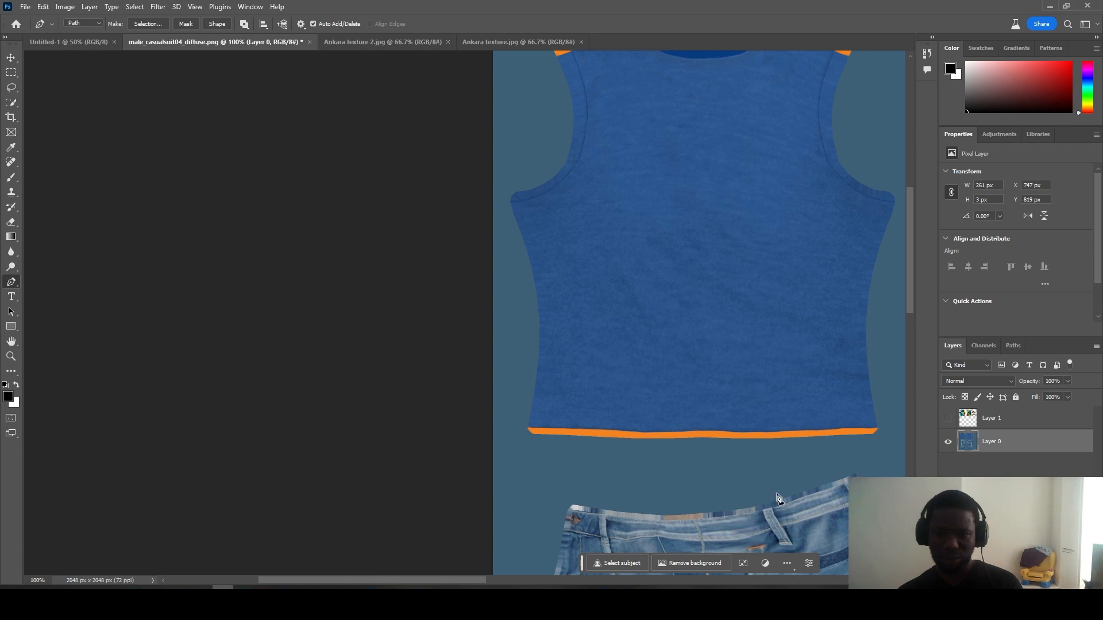
# Step: Trace the front shirt piece from the hem up the armhole, shoulders, collar and down to the right armpit
pyautogui.click(891, 430)
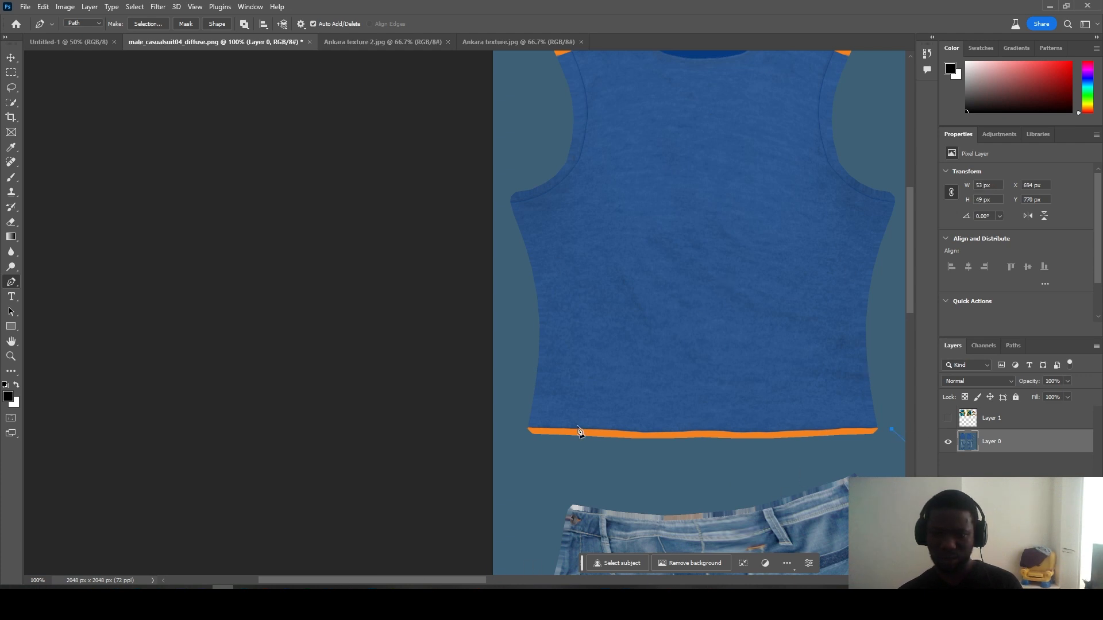
pyautogui.click(511, 422)
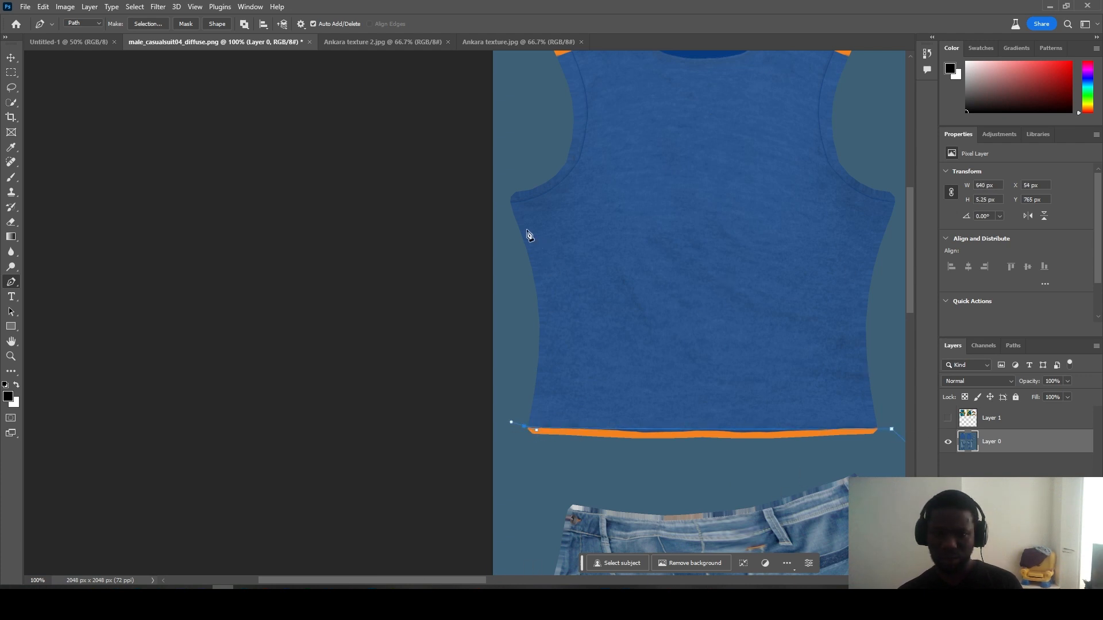
pyautogui.moveTo(495, 205); pyautogui.dragTo(536, 196)
pyautogui.moveTo(578, 68); pyautogui.dragTo(547, 140)
pyautogui.moveTo(554, 200); pyautogui.dragTo(604, 174)
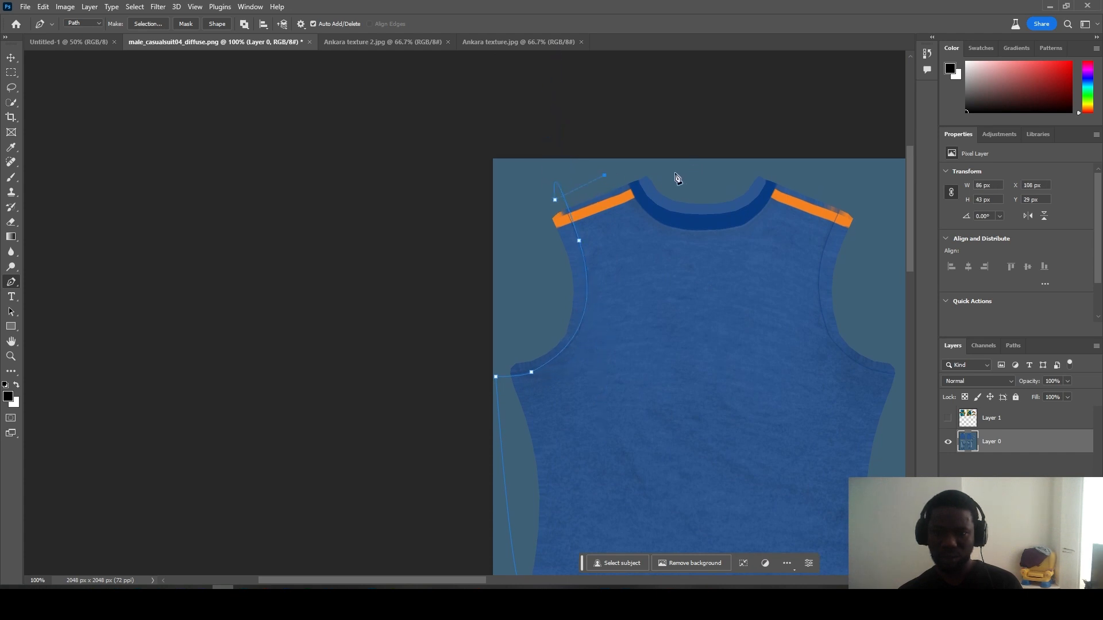
pyautogui.click(626, 171)
pyautogui.moveTo(670, 228); pyautogui.dragTo(758, 210)
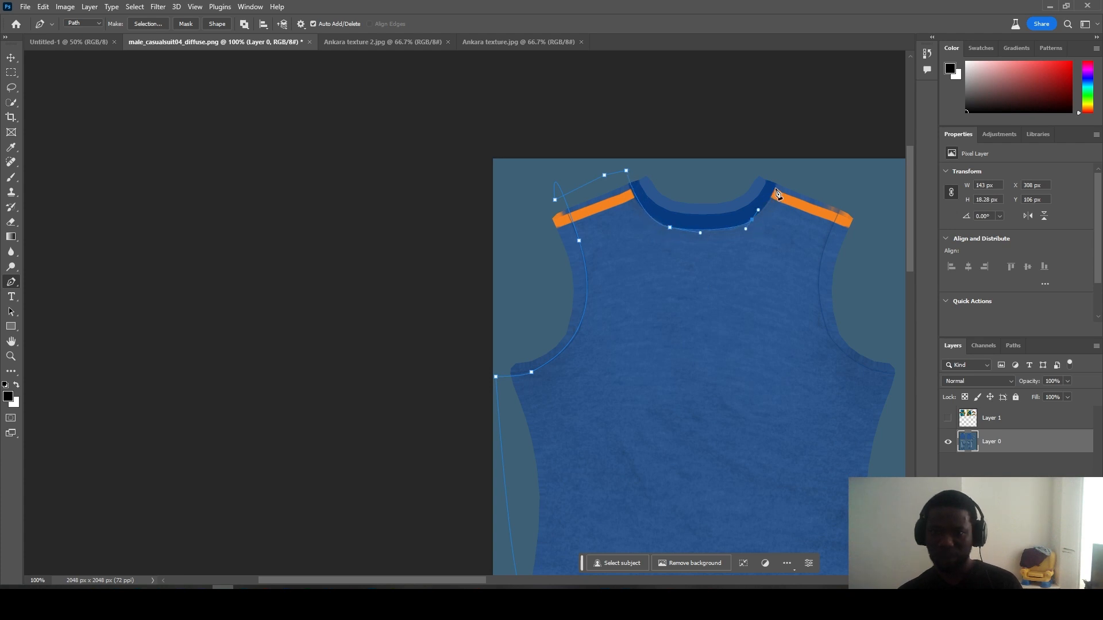
pyautogui.moveTo(779, 191); pyautogui.dragTo(783, 164)
pyautogui.click(860, 178)
pyautogui.click(817, 286)
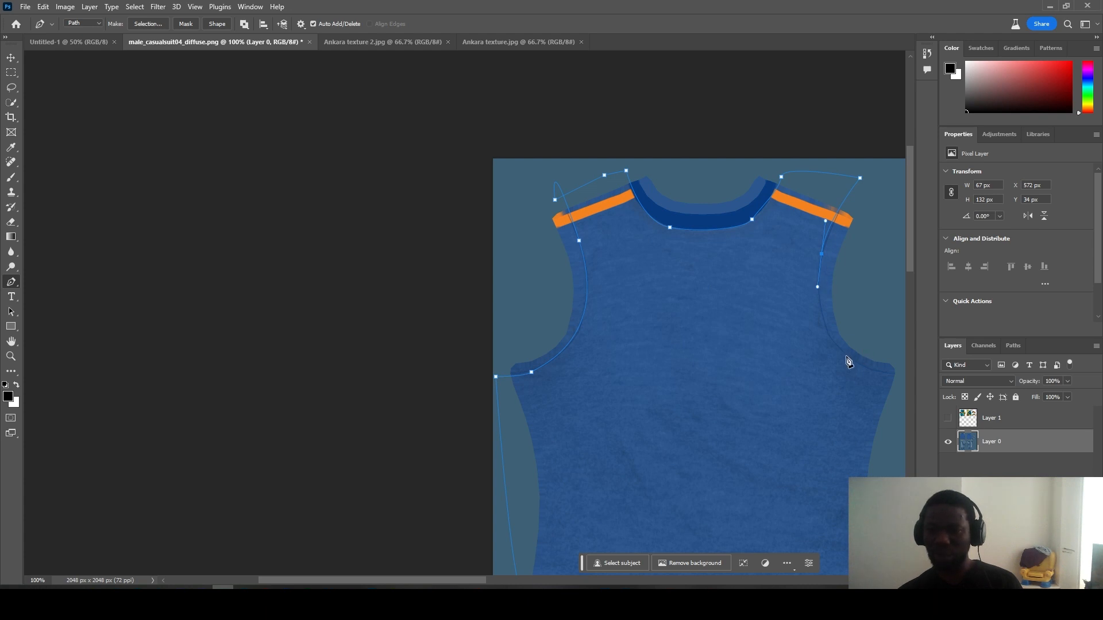
pyautogui.moveTo(860, 365); pyautogui.dragTo(881, 377)
pyautogui.click(902, 378)
pyautogui.moveTo(454, 585); pyautogui.dragTo(558, 585)
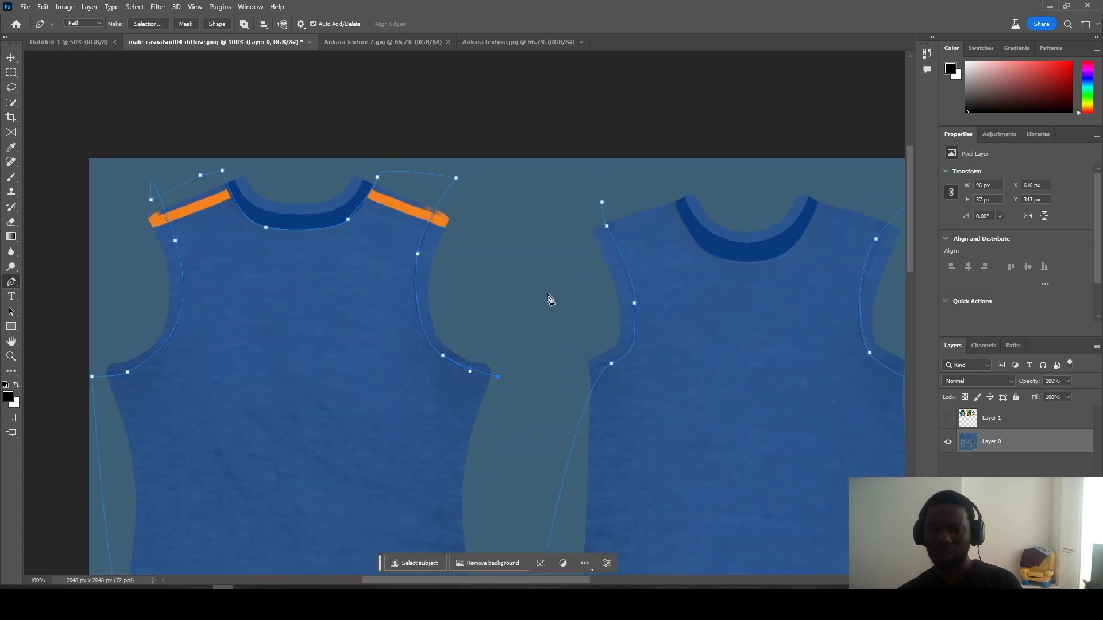
# Step: Outline the next piece's shoulders and collar, close the path, and convert it to a shape layer
pyautogui.click(542, 202)
pyautogui.click(637, 168)
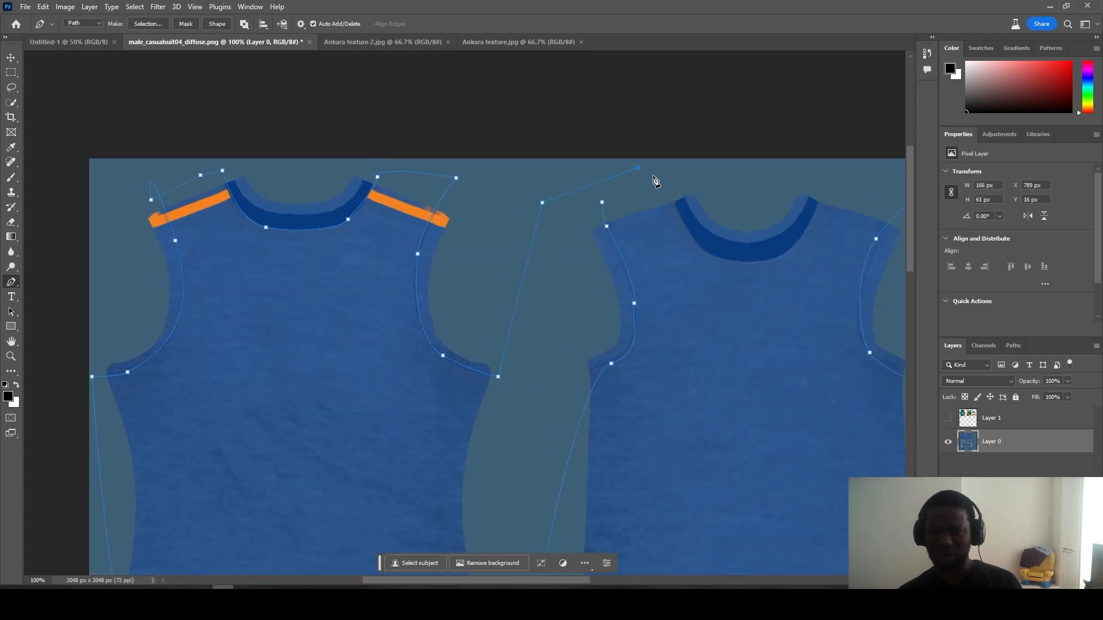
pyautogui.click(833, 177)
pyautogui.click(810, 222)
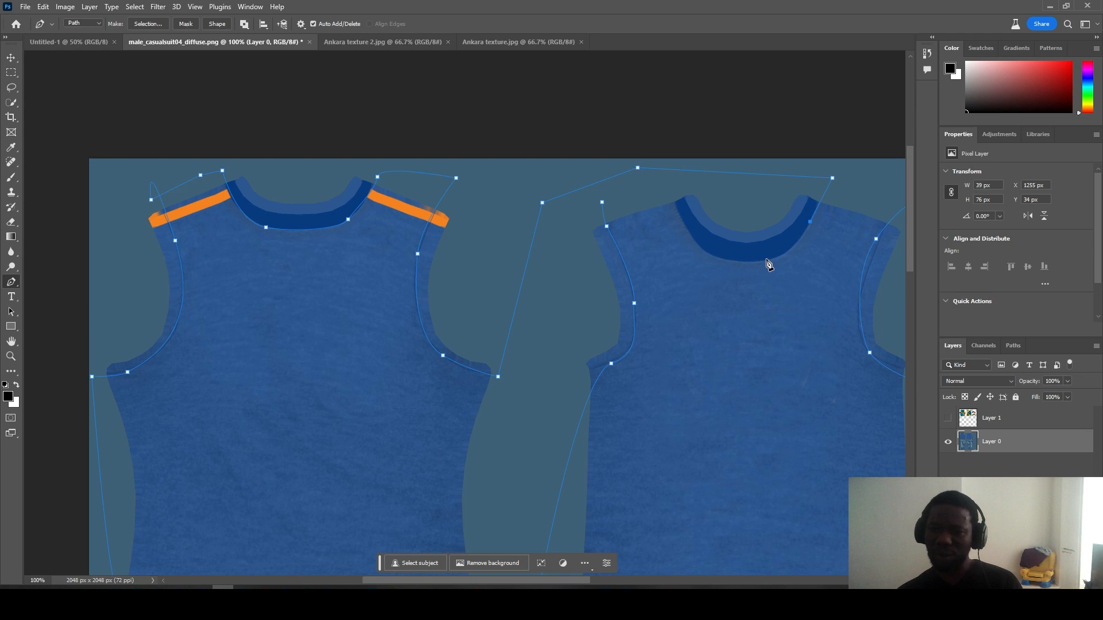
pyautogui.moveTo(755, 262); pyautogui.dragTo(678, 214)
pyautogui.click(678, 212)
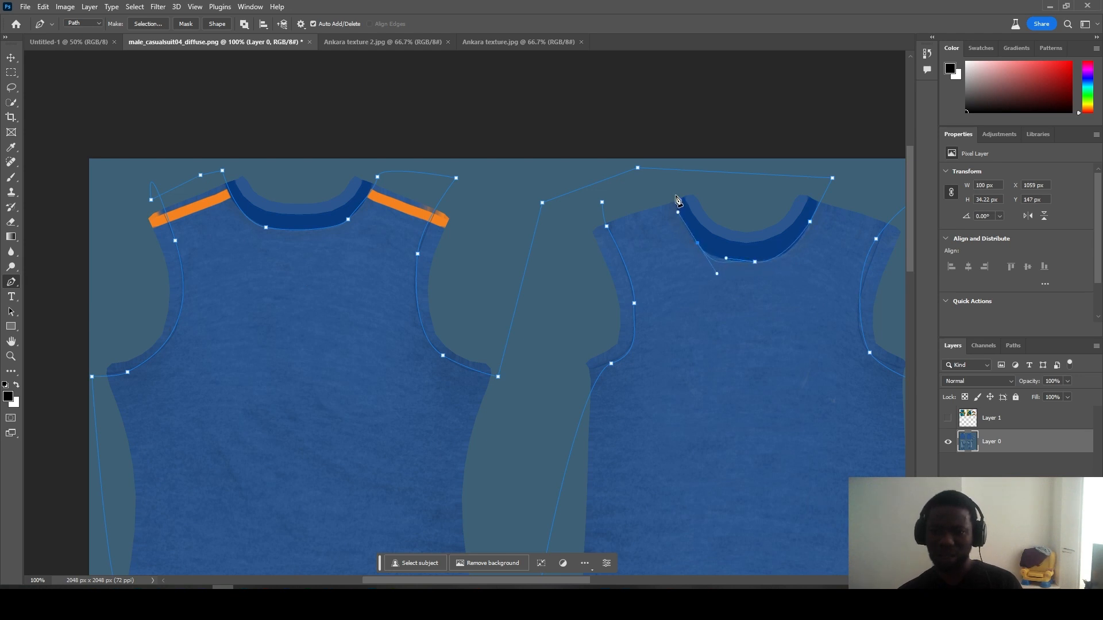
pyautogui.click(673, 192)
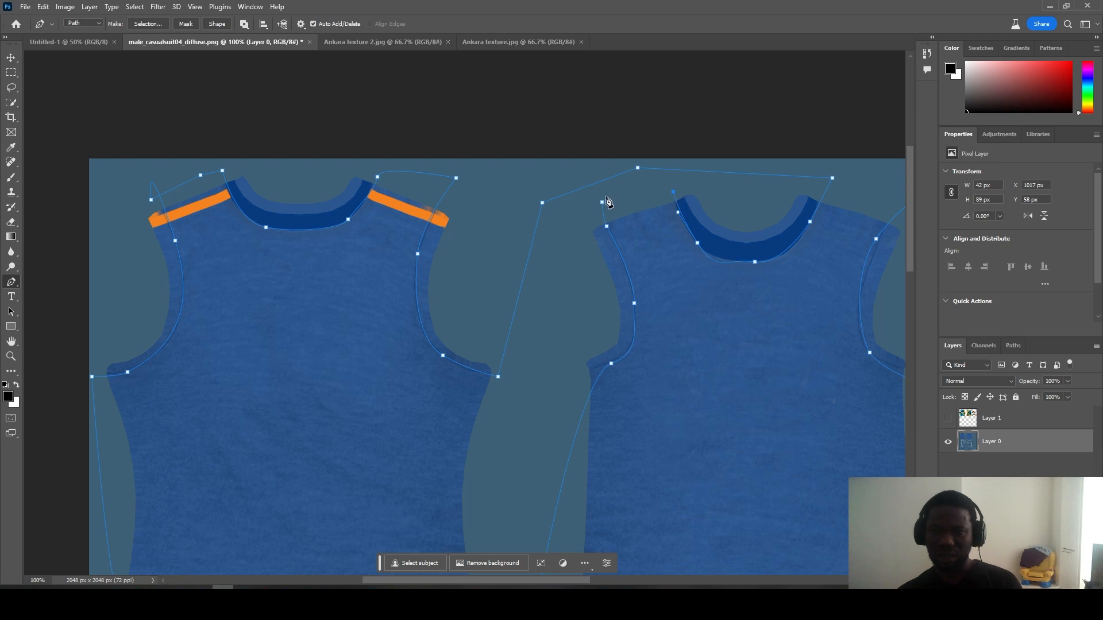
pyautogui.click(603, 202)
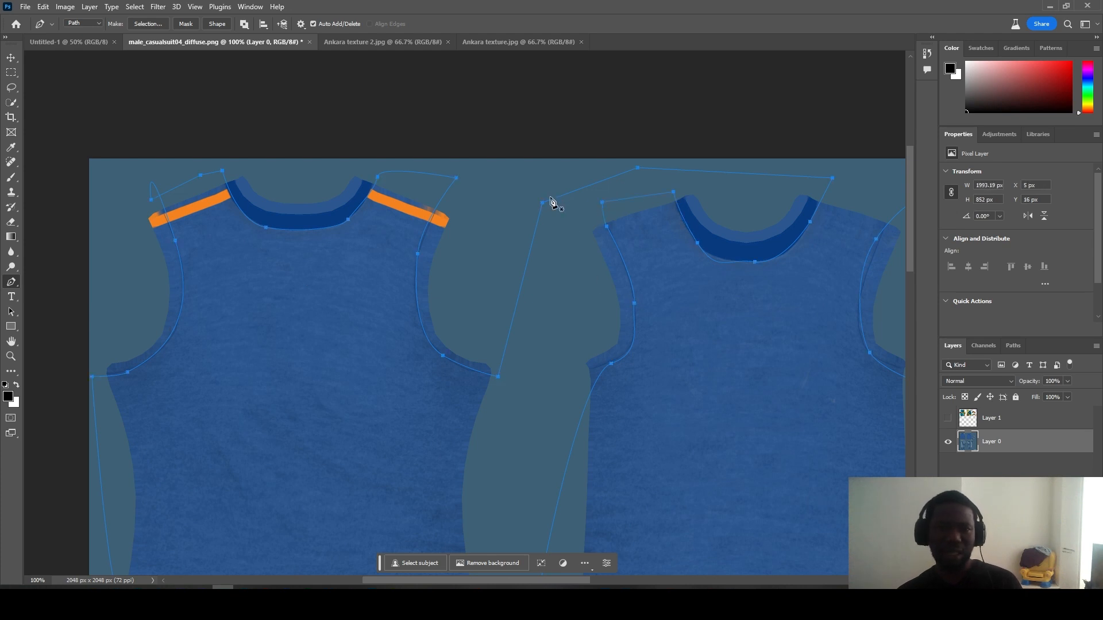
pyautogui.click(213, 23)
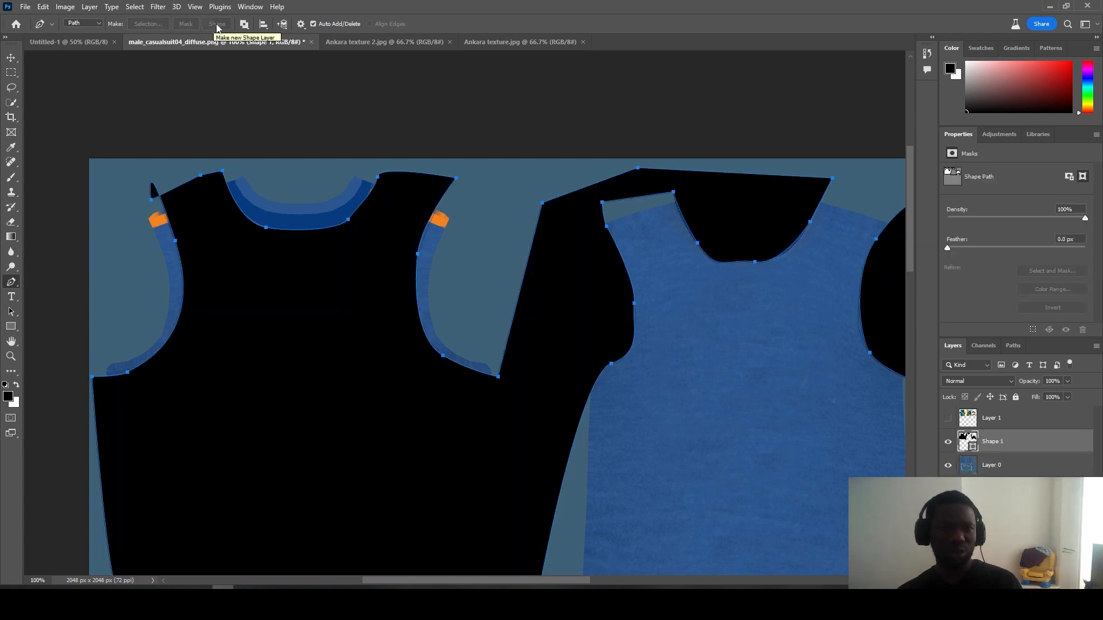
# Step: Set the Pen to Shape mode with no fill and a dashed stroke
pyautogui.click(82, 23)
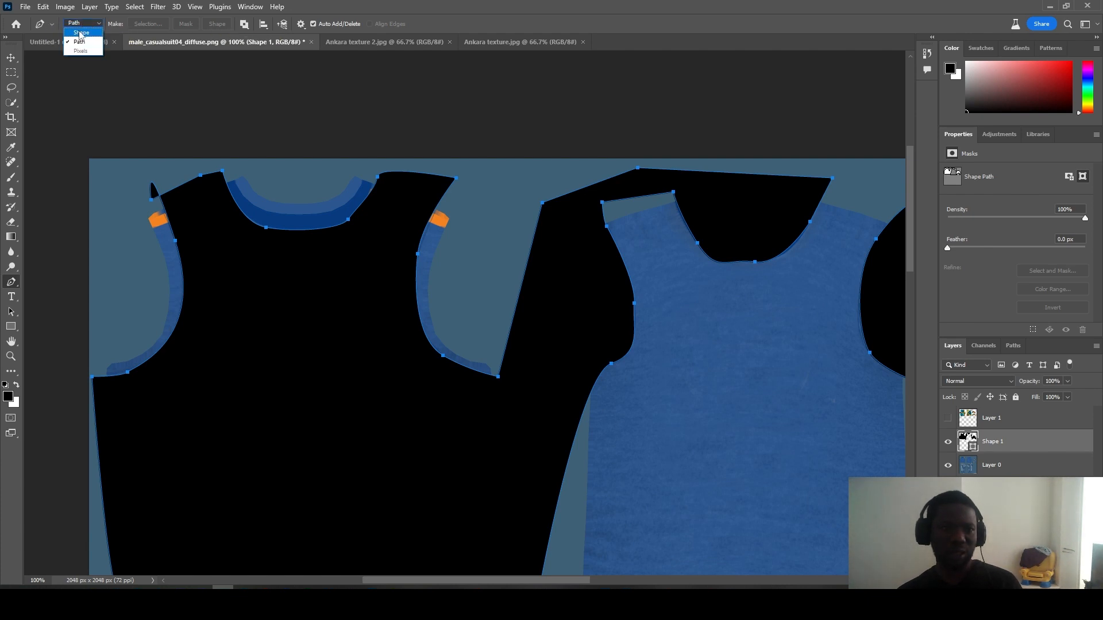
pyautogui.click(80, 33)
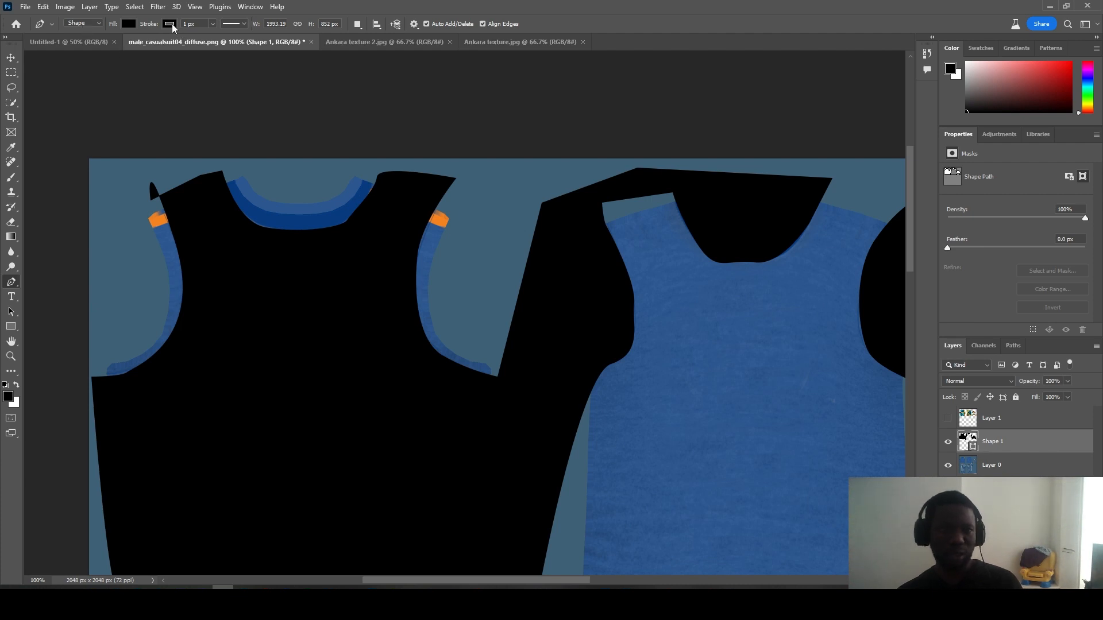
pyautogui.click(131, 24)
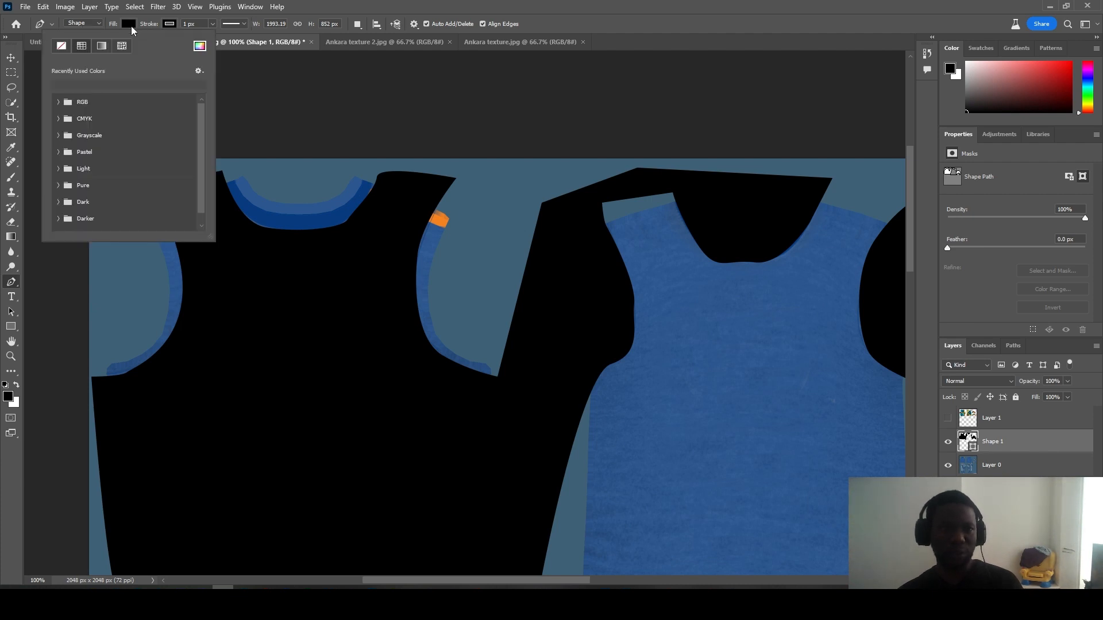
pyautogui.click(63, 46)
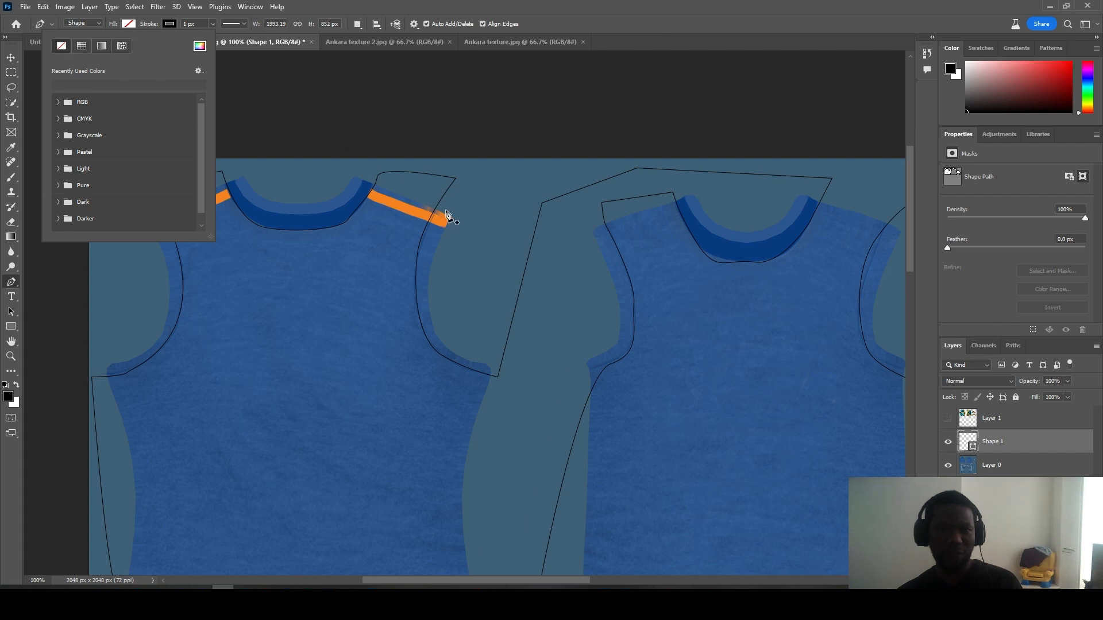
pyautogui.click(212, 25)
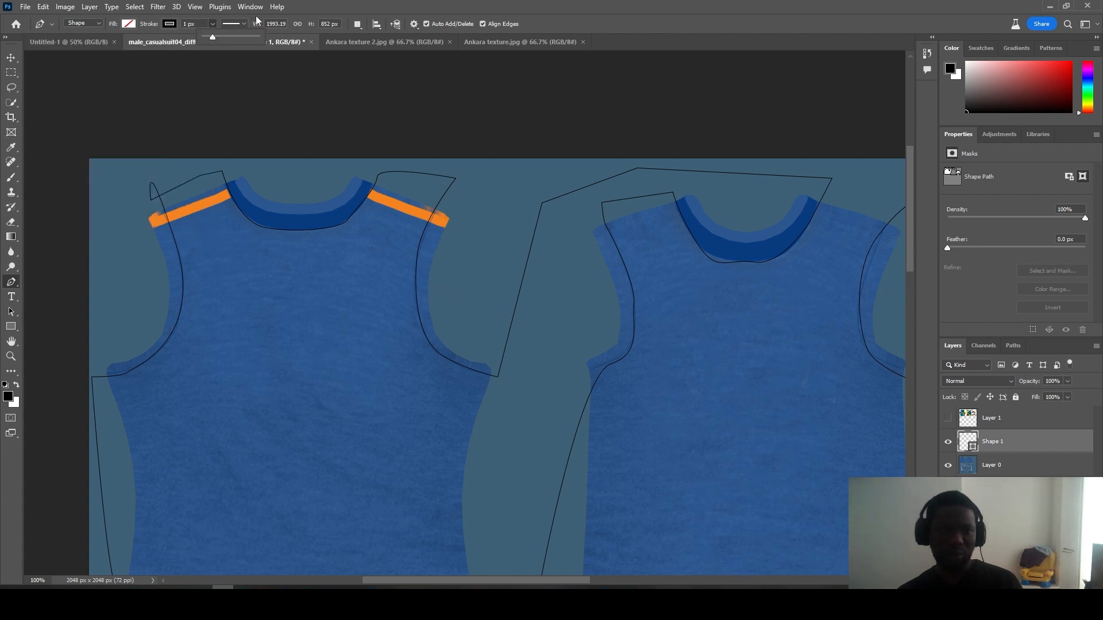
pyautogui.click(236, 24)
pyautogui.click(222, 80)
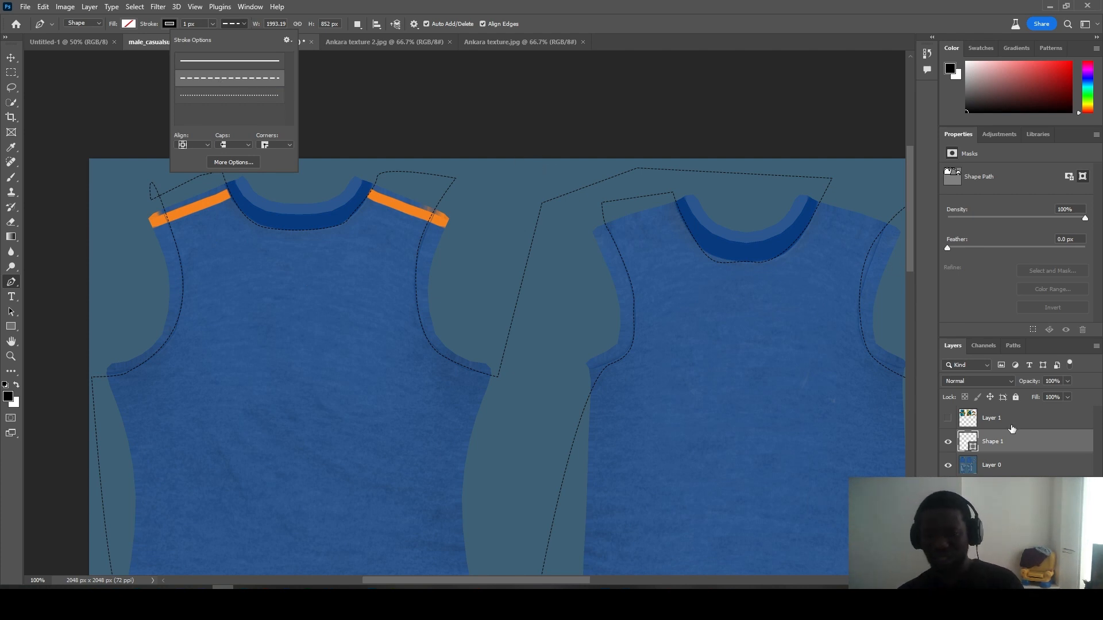
pyautogui.click(999, 448)
# Step: Move Shape 1 above Layer 1, rasterize it, and turn Layer 1's Ankara print back on
pyautogui.moveTo(999, 448); pyautogui.dragTo(992, 413)
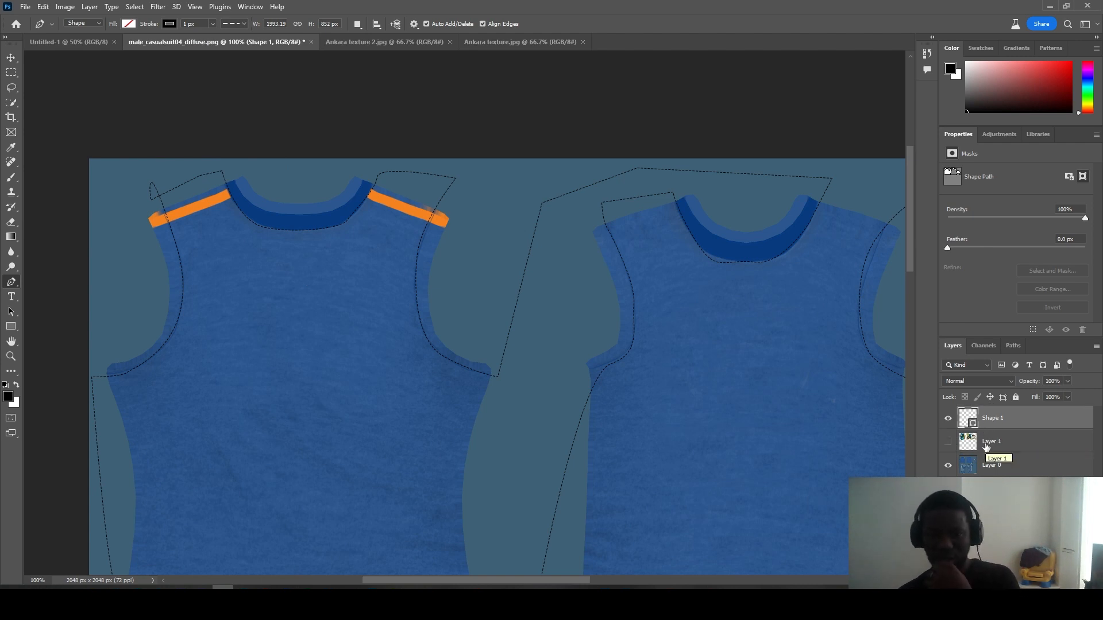
pyautogui.rightClick(1062, 423)
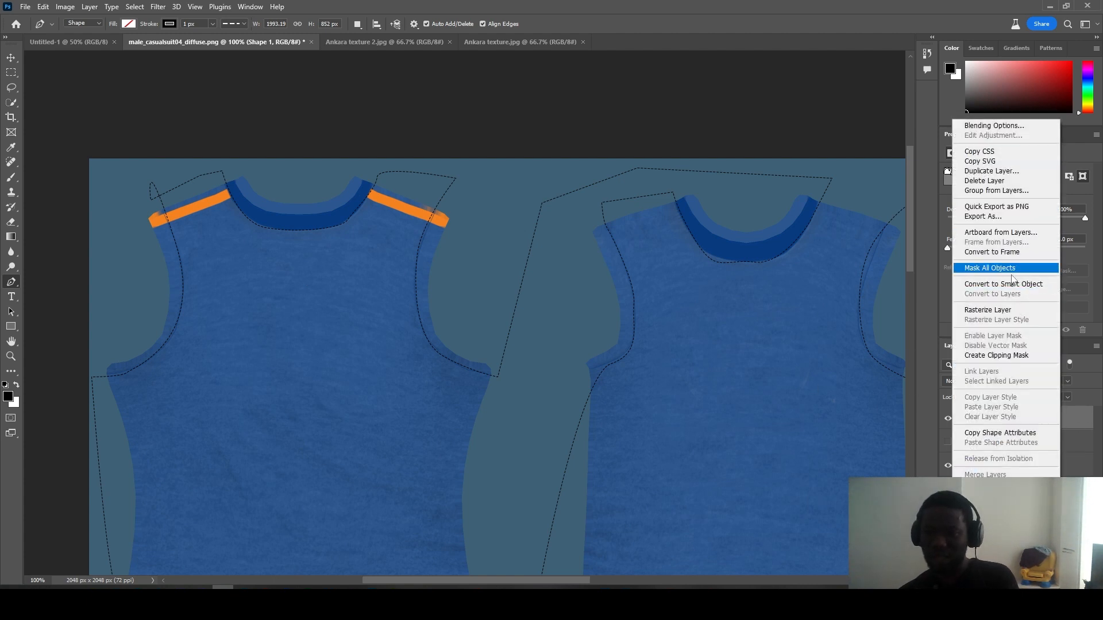
pyautogui.click(1019, 311)
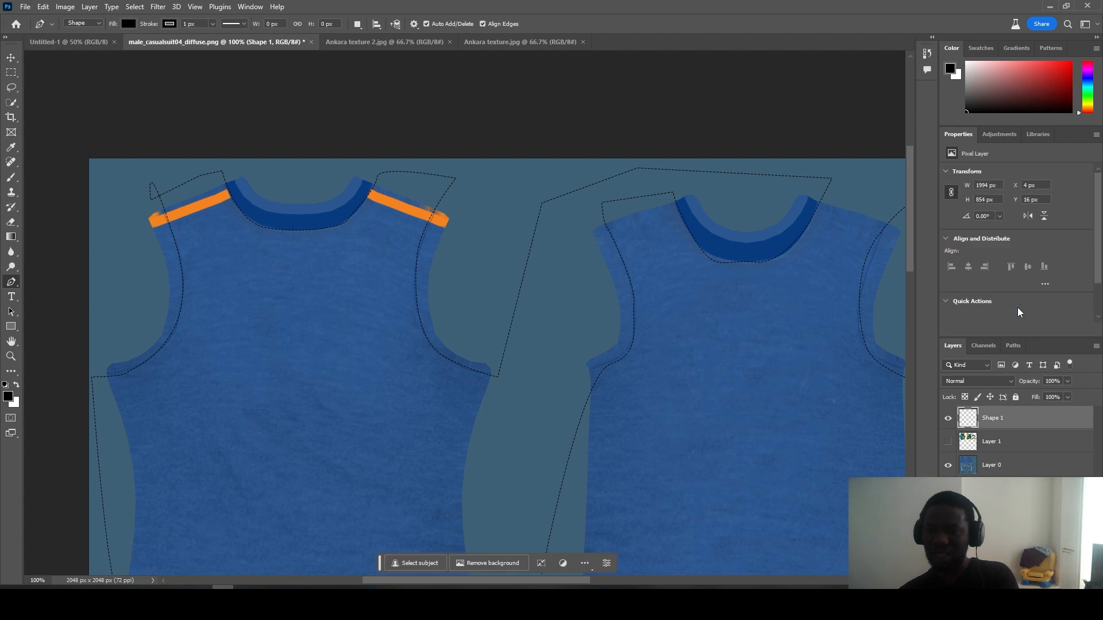
pyautogui.click(948, 443)
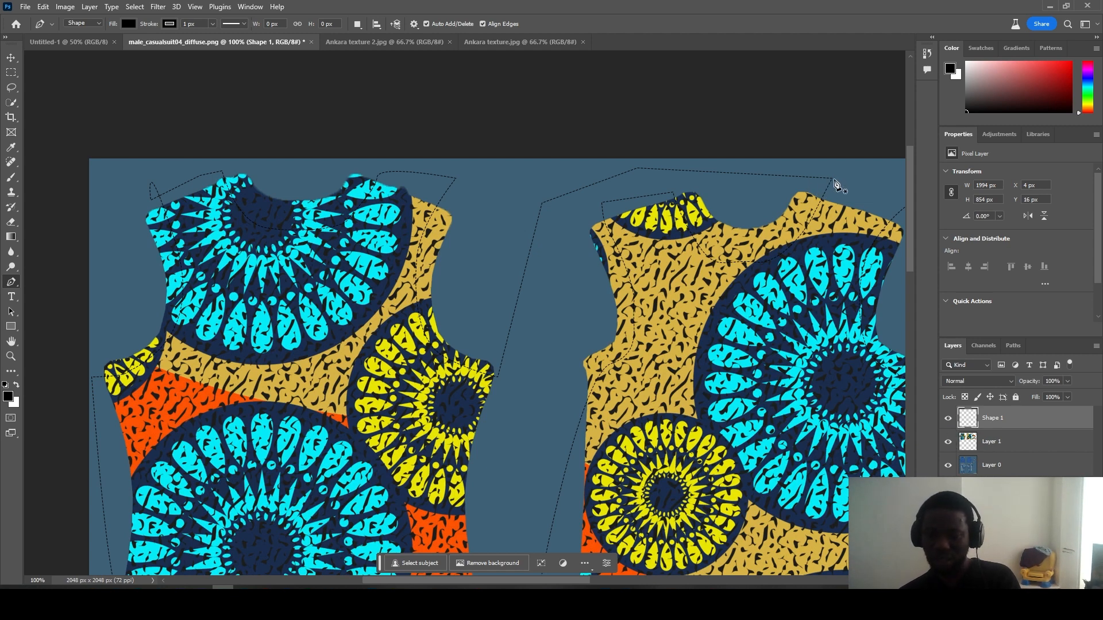
# Step: With a 111 px Eraser, remove the stray dashed lines between and around the two shirt pieces
pyautogui.click(11, 222)
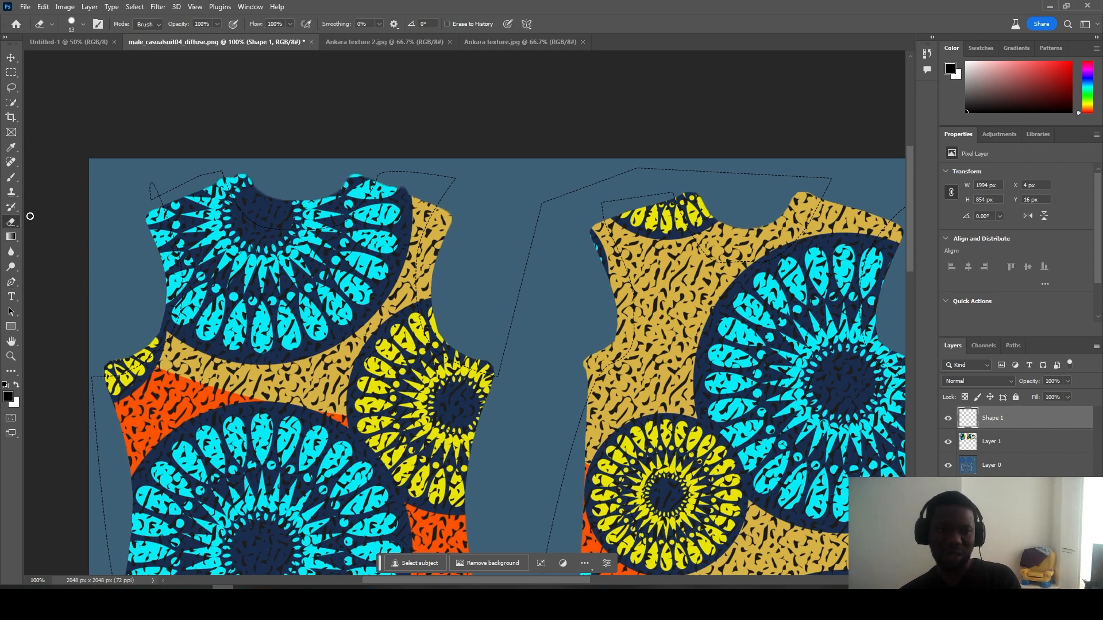
pyautogui.moveTo(135, 190); pyautogui.dragTo(145, 194)
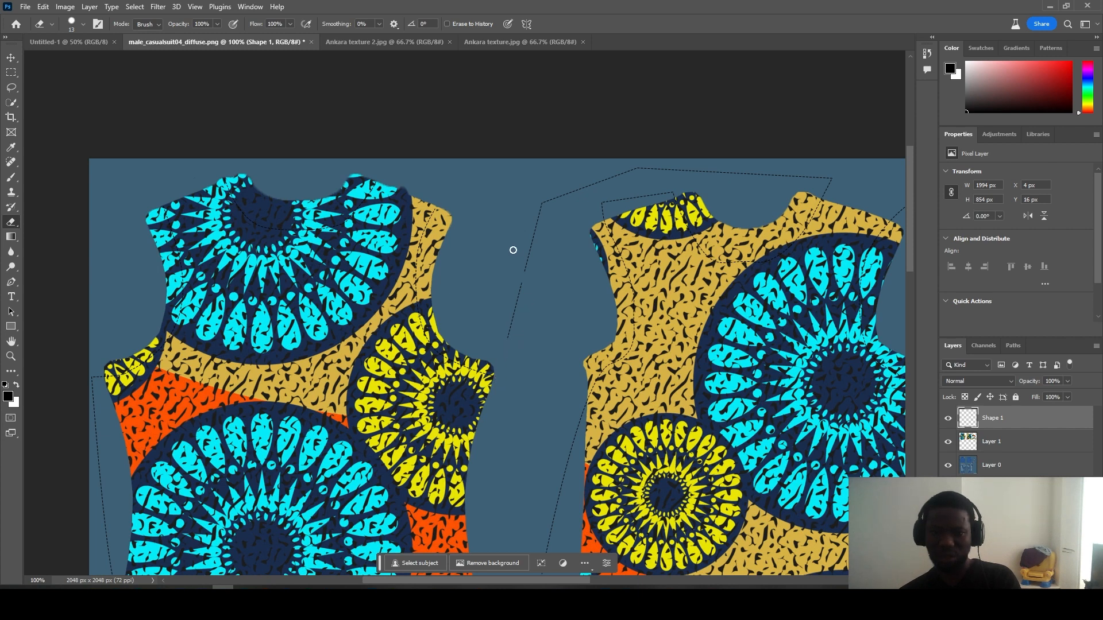
pyautogui.click(78, 26)
pyautogui.click(101, 58)
pyautogui.moveTo(529, 320)
pyautogui.mouseDown()
pyautogui.moveTo(556, 195)
pyautogui.moveTo(593, 185)
pyautogui.mouseUp()
pyautogui.moveTo(656, 175)
pyautogui.mouseDown()
pyautogui.moveTo(688, 155)
pyautogui.moveTo(755, 156)
pyautogui.moveTo(734, 157)
pyautogui.moveTo(872, 176)
pyautogui.moveTo(828, 161)
pyautogui.moveTo(860, 170)
pyautogui.mouseUp()
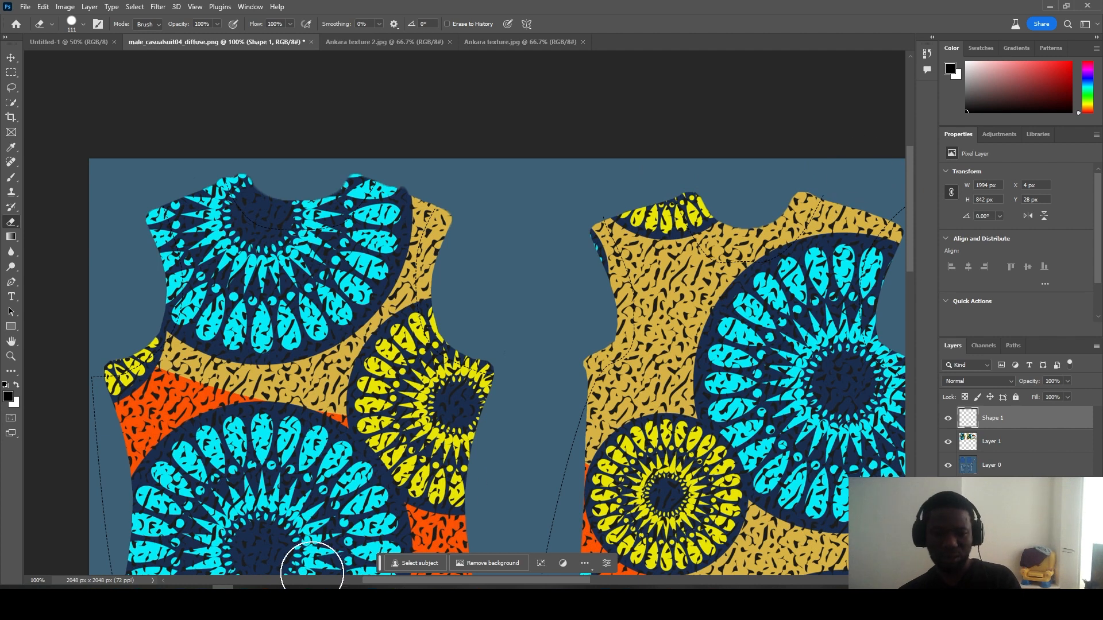
pyautogui.moveTo(433, 582); pyautogui.dragTo(482, 583)
pyautogui.moveTo(783, 219)
pyautogui.mouseDown()
pyautogui.moveTo(734, 204)
pyautogui.moveTo(751, 200)
pyautogui.moveTo(763, 226)
pyautogui.moveTo(742, 310)
pyautogui.mouseUp()
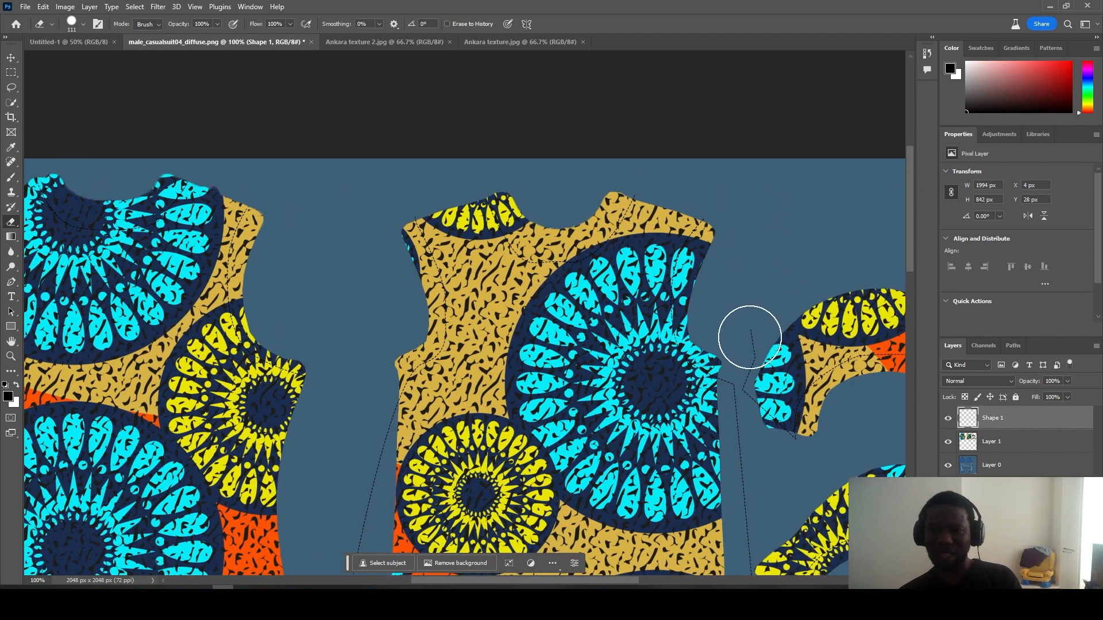
pyautogui.moveTo(753, 391)
pyautogui.mouseDown()
pyautogui.moveTo(758, 358)
pyautogui.moveTo(762, 460)
pyautogui.mouseUp()
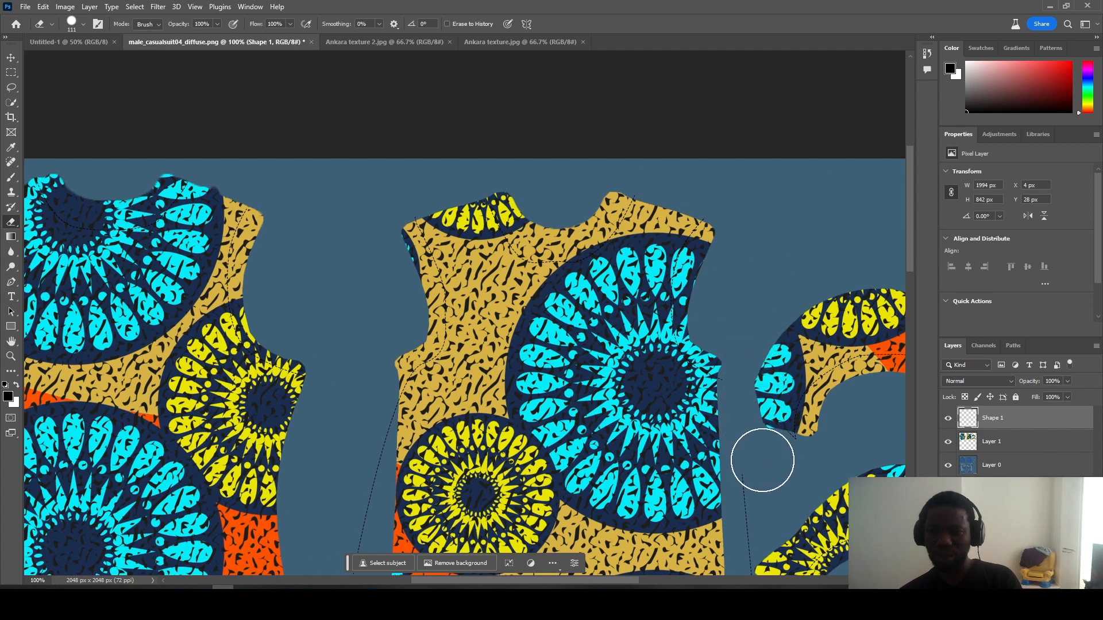
pyautogui.click(778, 454)
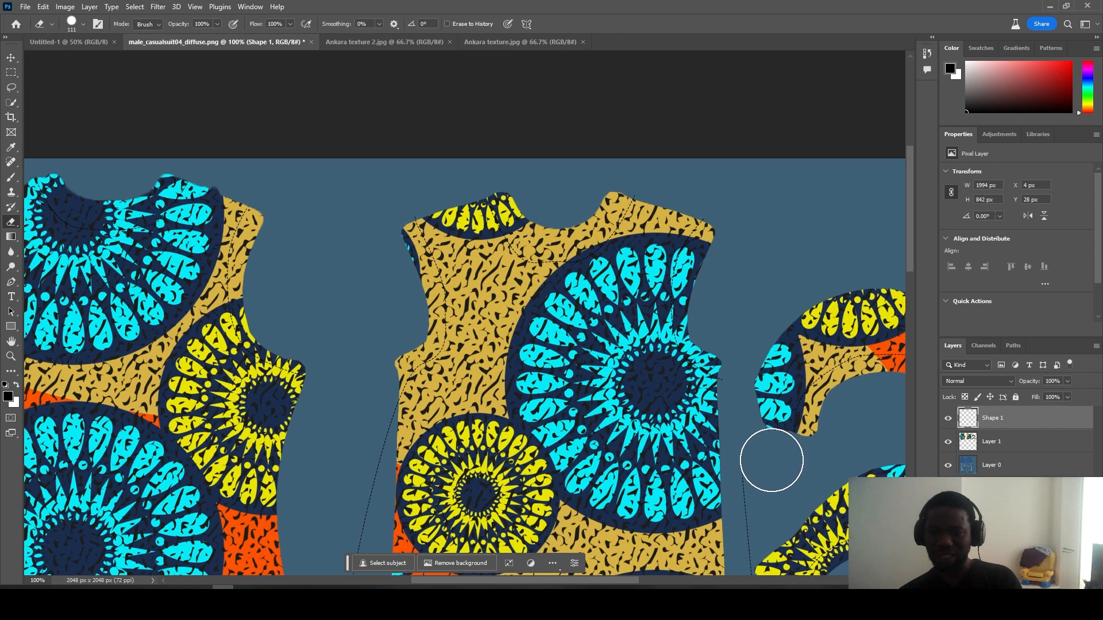
pyautogui.moveTo(912, 247); pyautogui.dragTo(910, 312)
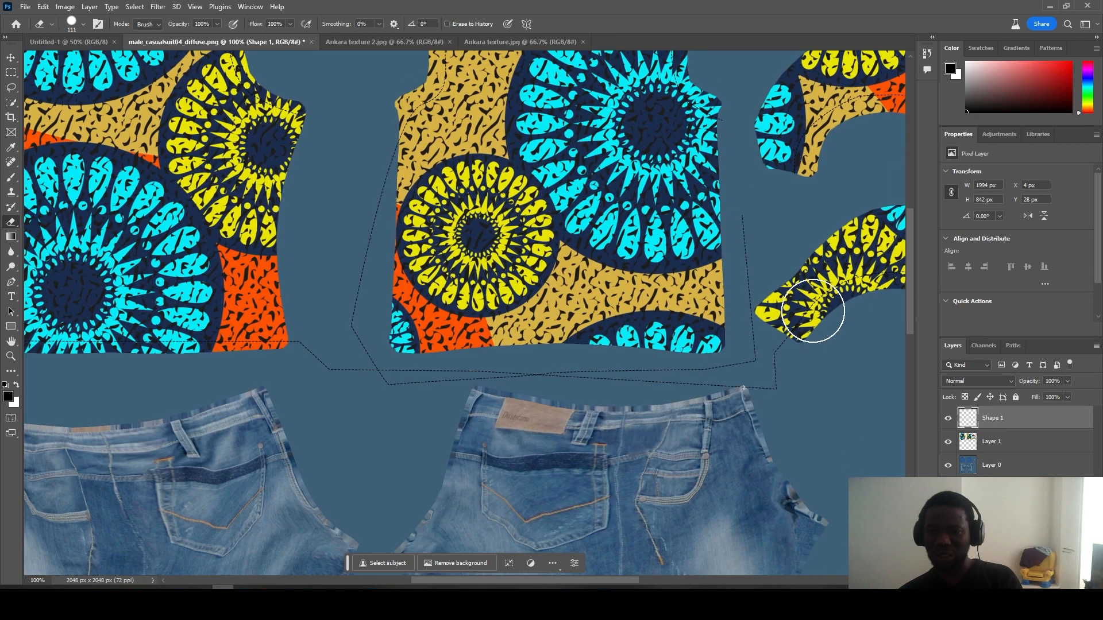
pyautogui.moveTo(751, 330)
pyautogui.mouseDown()
pyautogui.moveTo(776, 363)
pyautogui.moveTo(566, 382)
pyautogui.moveTo(542, 376)
pyautogui.moveTo(585, 368)
pyautogui.moveTo(521, 341)
pyautogui.moveTo(483, 348)
pyautogui.moveTo(494, 342)
pyautogui.moveTo(531, 362)
pyautogui.moveTo(368, 381)
pyautogui.moveTo(356, 361)
pyautogui.moveTo(354, 280)
pyautogui.moveTo(380, 148)
pyautogui.mouseUp()
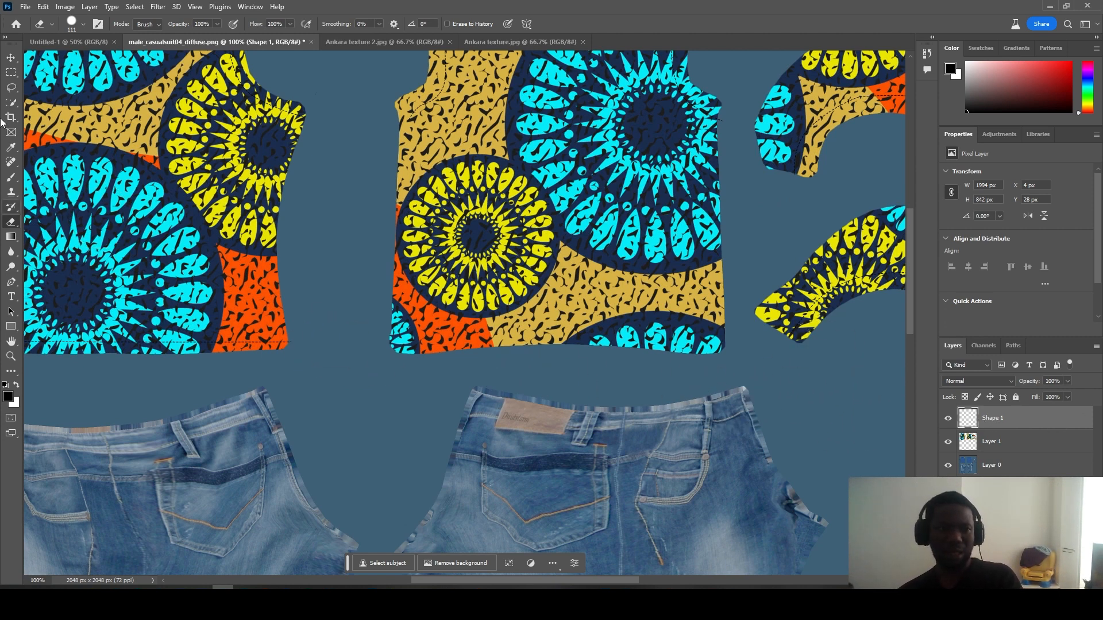
# Step: Draw a new closed Pen shape along the shirt's front hem
pyautogui.click(10, 285)
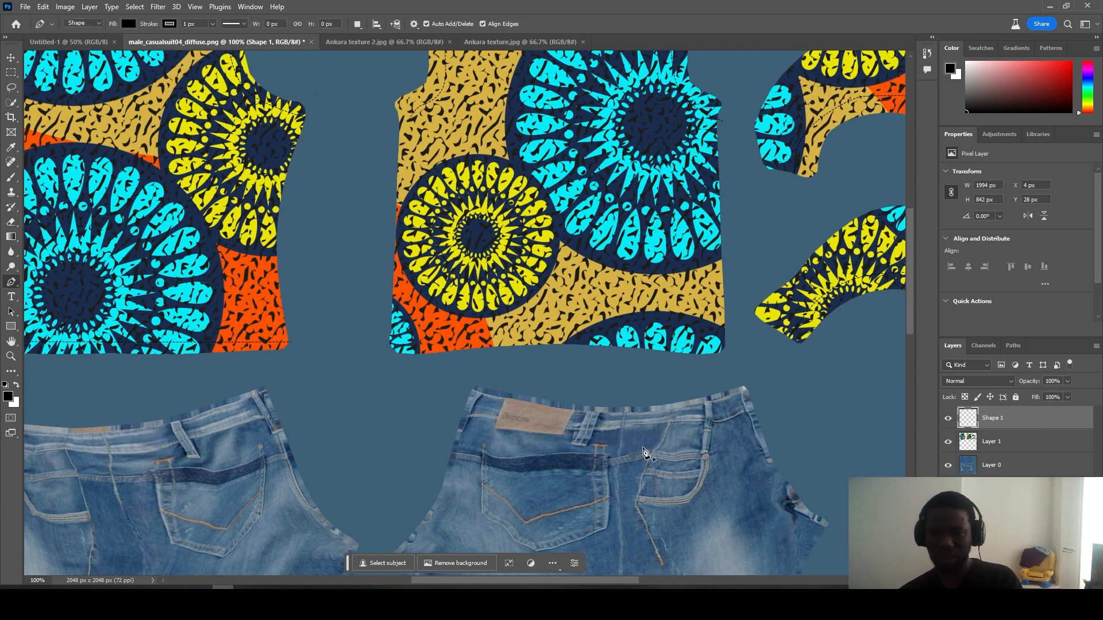
pyautogui.click(379, 343)
pyautogui.click(397, 344)
pyautogui.click(422, 345)
pyautogui.click(517, 336)
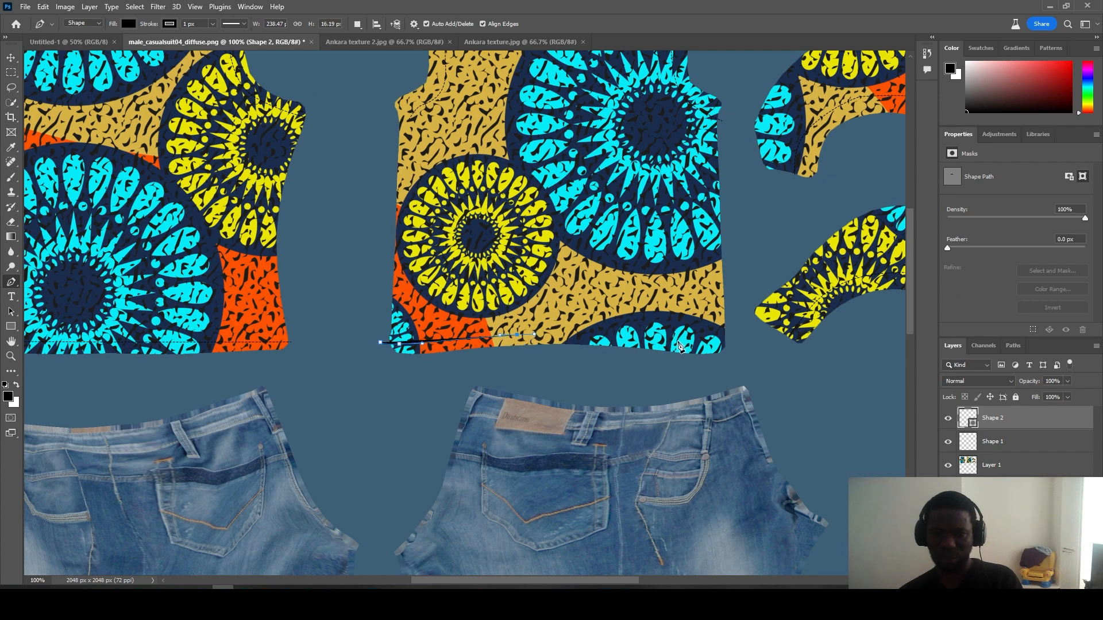
pyautogui.moveTo(730, 348); pyautogui.dragTo(743, 351)
pyautogui.moveTo(695, 377); pyautogui.dragTo(687, 376)
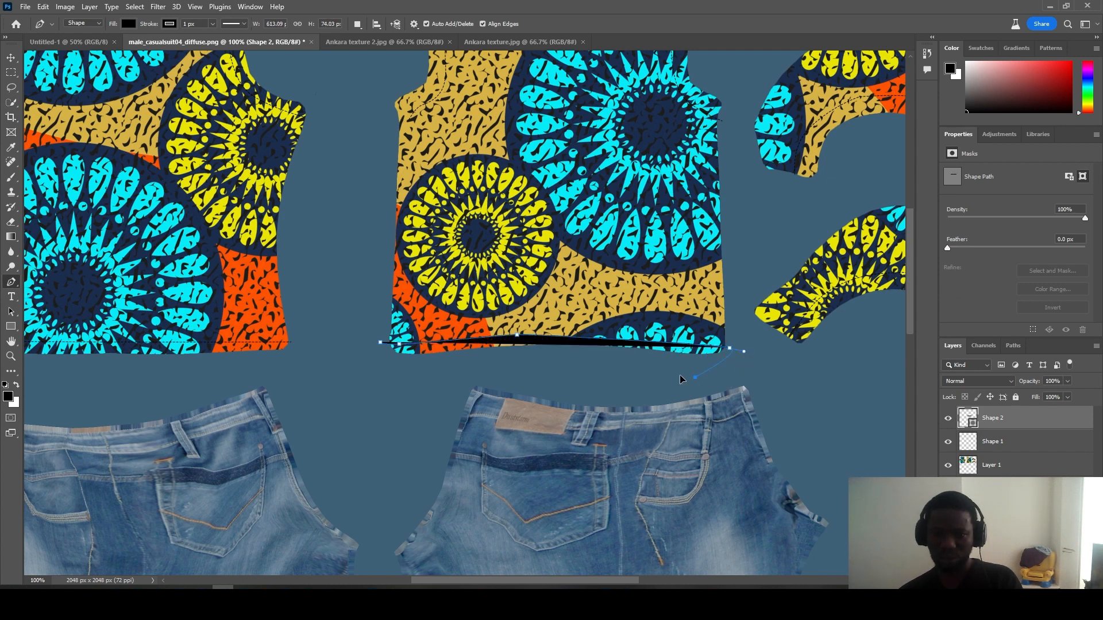
pyautogui.click(436, 376)
pyautogui.click(376, 358)
pyautogui.click(381, 344)
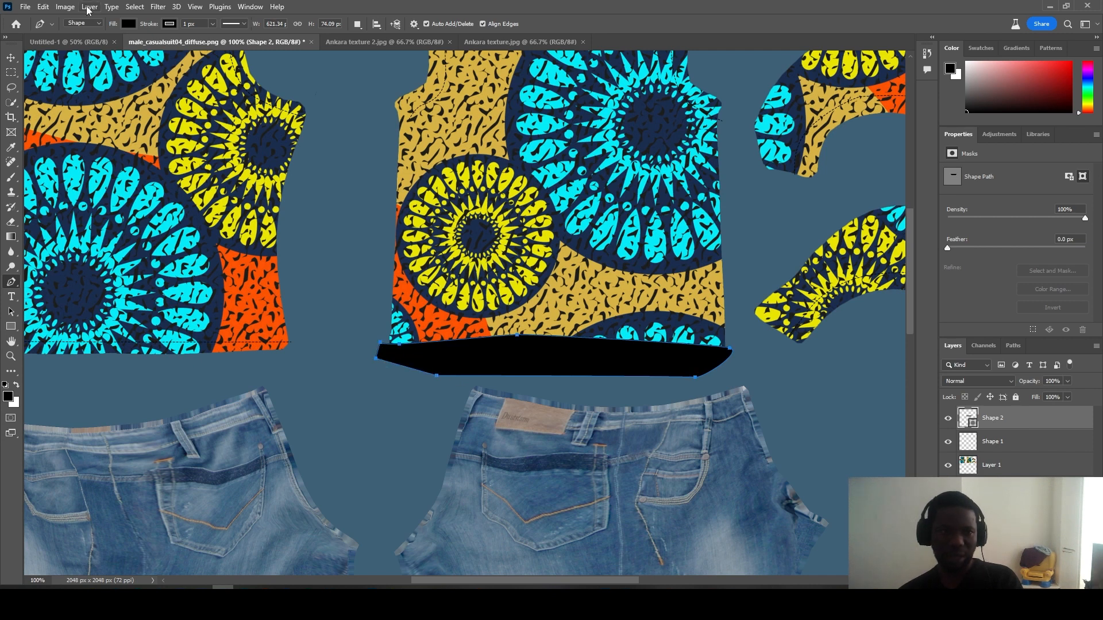
# Step: Give the new shape no fill and a dashed outline, closing its path
pyautogui.click(127, 23)
pyautogui.click(61, 45)
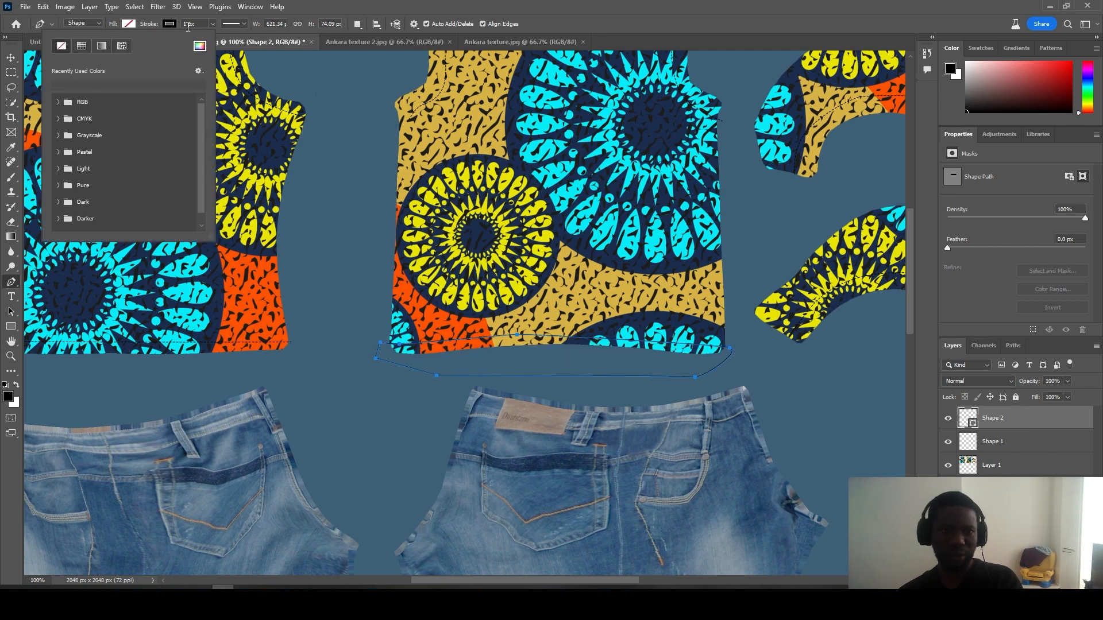
pyautogui.click(231, 25)
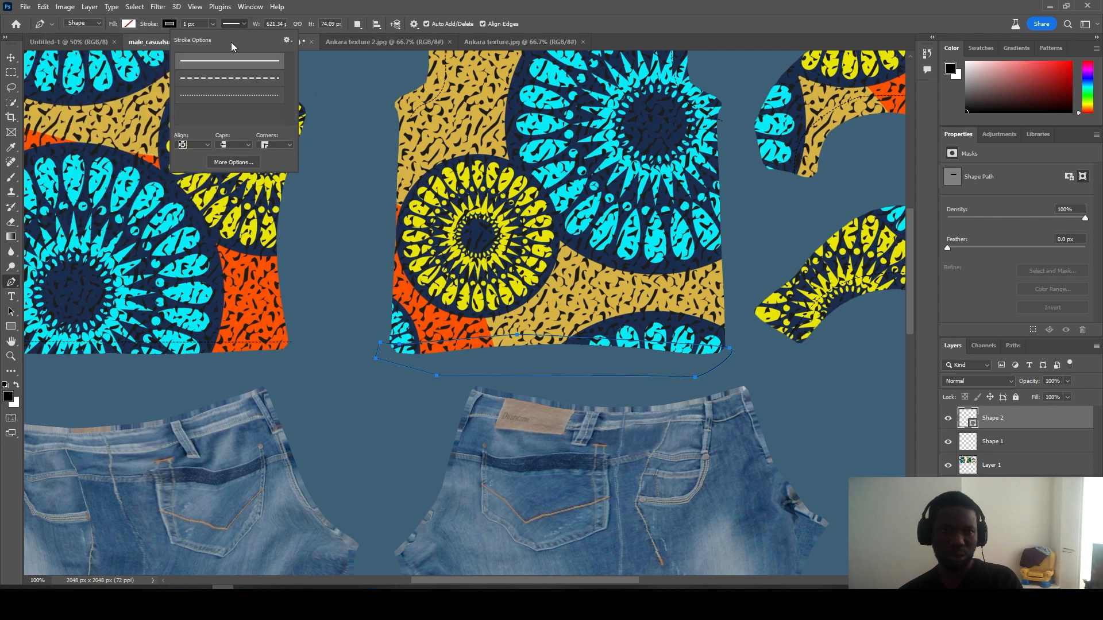
pyautogui.click(220, 79)
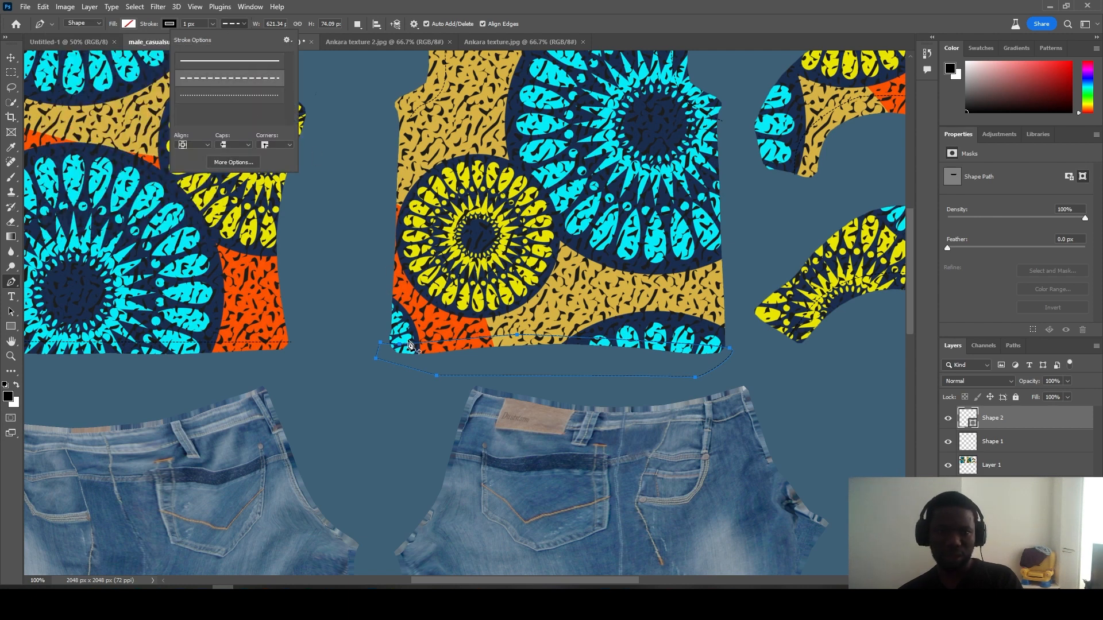
pyautogui.click(380, 359)
# Step: Rasterize Shape 2 and erase the dashed stroke below the shirt hem
pyautogui.click(11, 58)
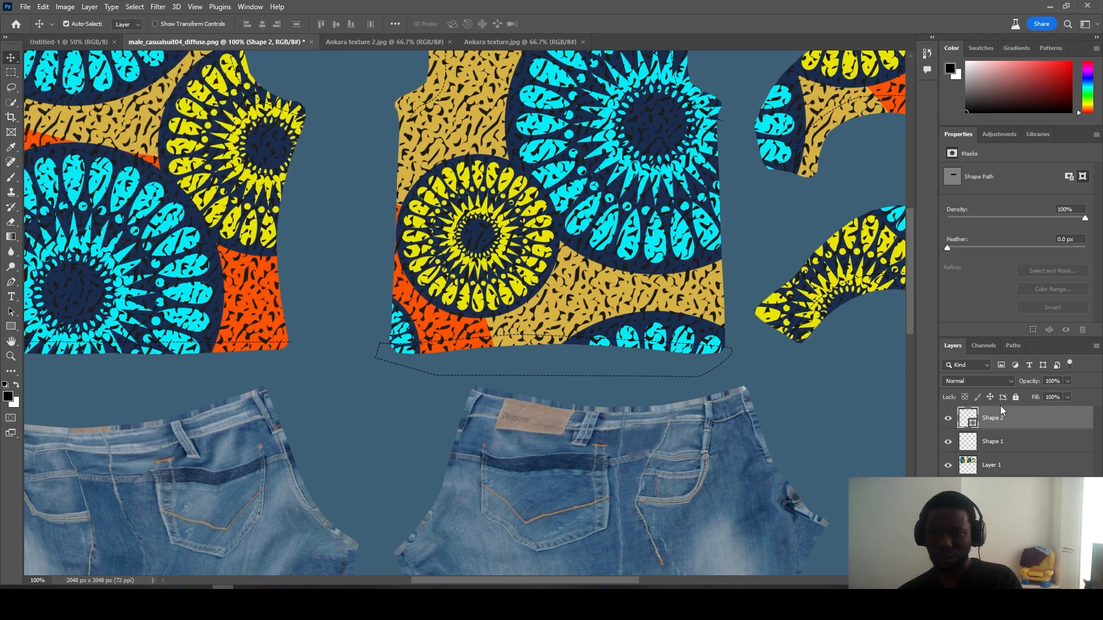
pyautogui.rightClick(1032, 423)
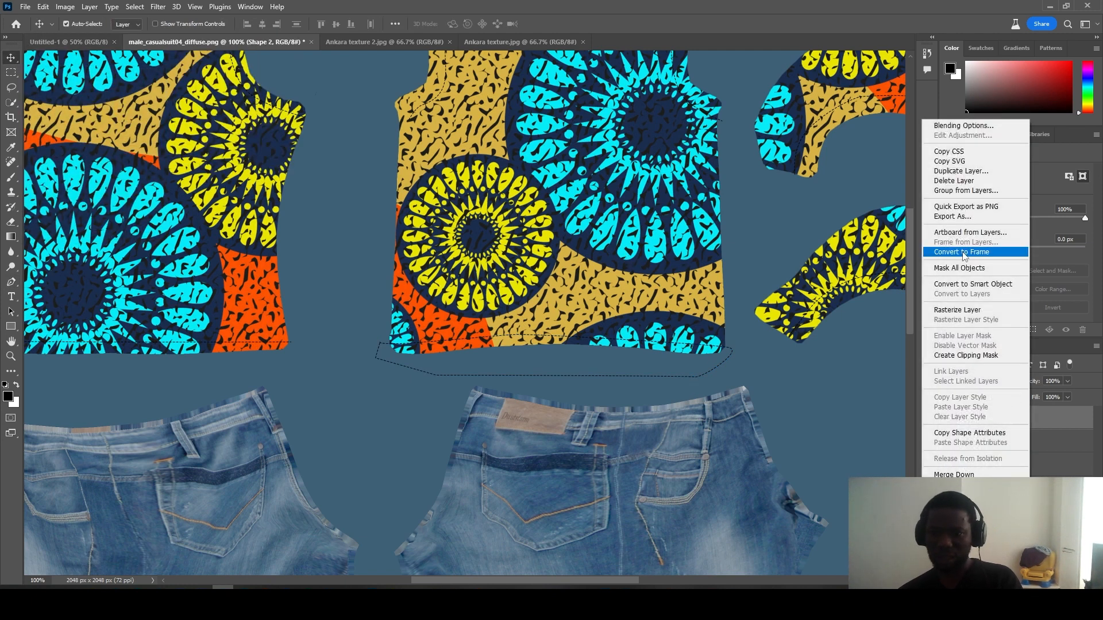
pyautogui.click(971, 310)
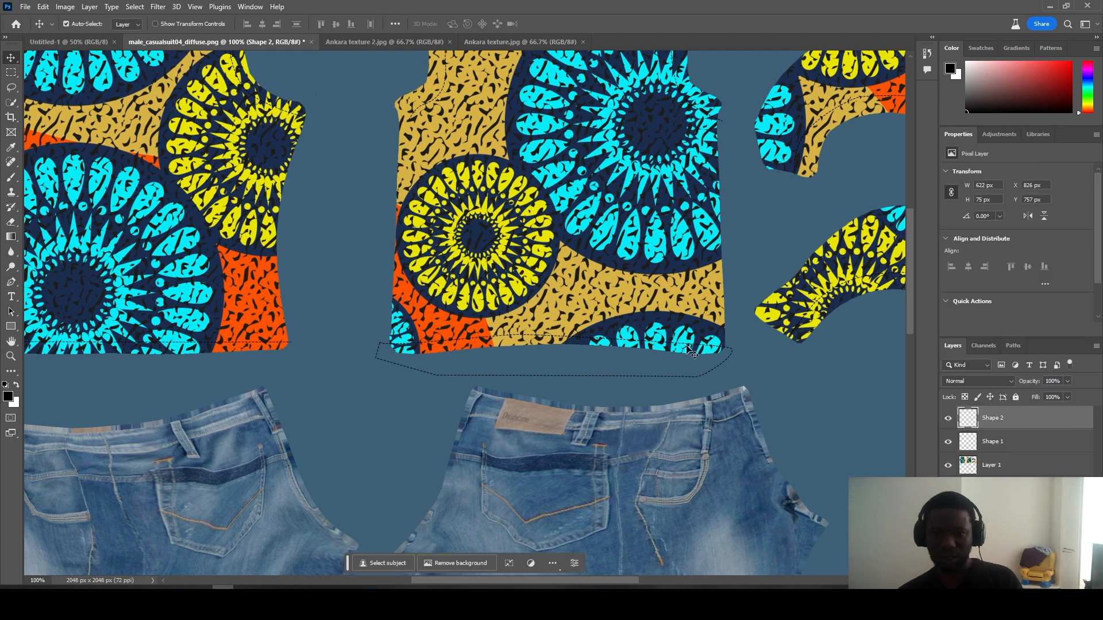
pyautogui.click(11, 222)
pyautogui.moveTo(362, 364)
pyautogui.mouseDown()
pyautogui.moveTo(395, 387)
pyautogui.moveTo(464, 391)
pyautogui.moveTo(765, 378)
pyautogui.moveTo(757, 364)
pyautogui.moveTo(706, 374)
pyautogui.mouseUp()
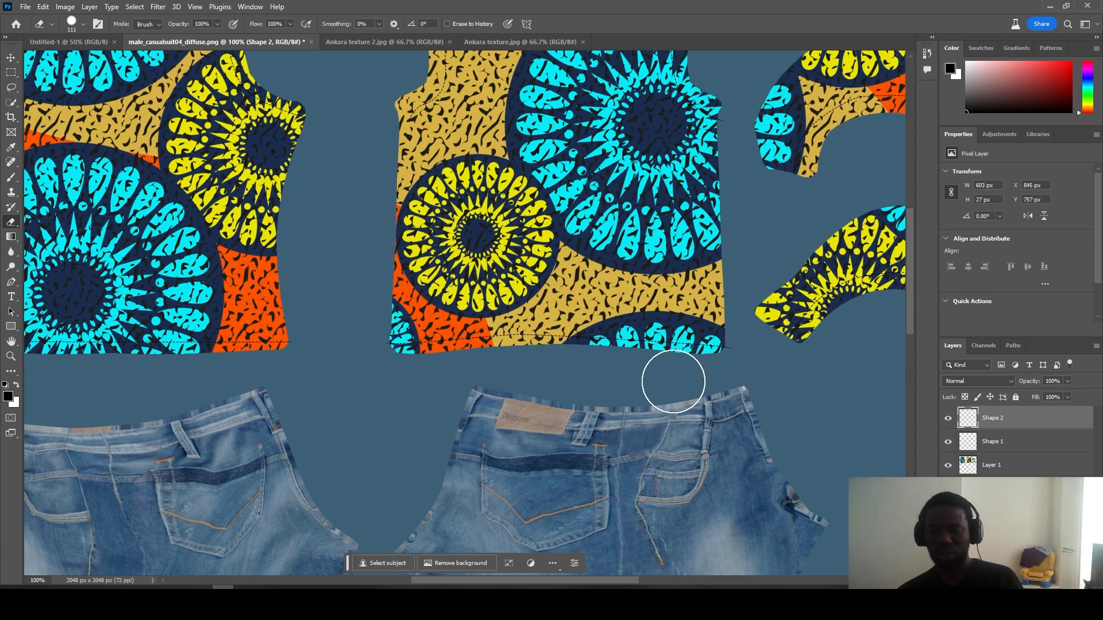
pyautogui.click(756, 353)
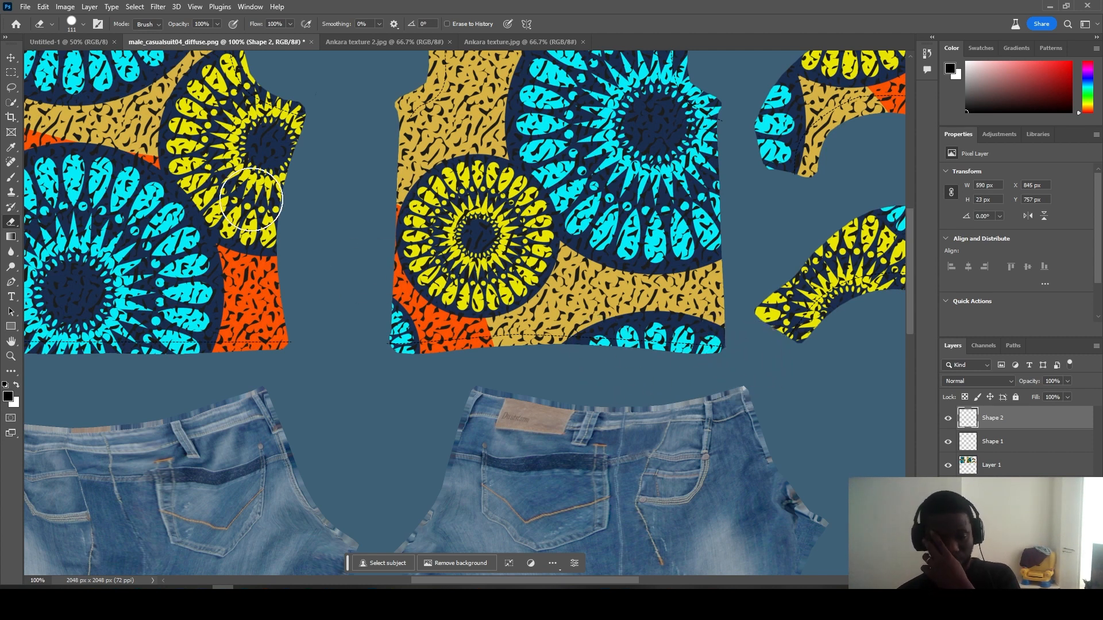
pyautogui.click(10, 58)
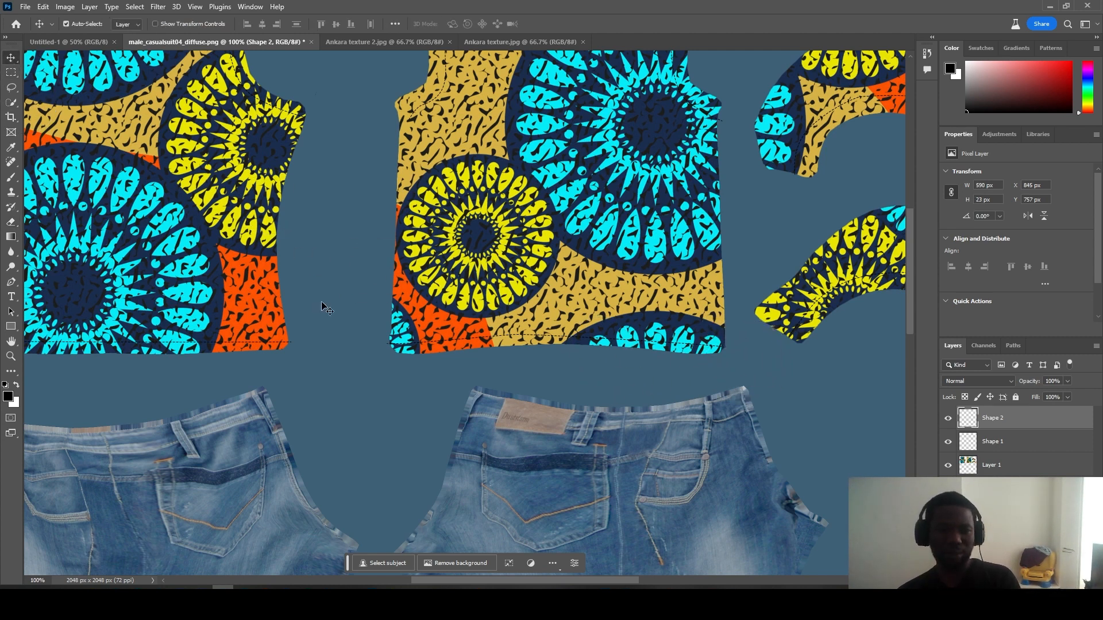
# Step: Zoom out to 50% and Quick Export the texture as PNG male_casualsuit04_diffuse1
pyautogui.press('z')
pyautogui.keyDown('alt'); pyautogui.click(406, 300); pyautogui.keyUp('alt')
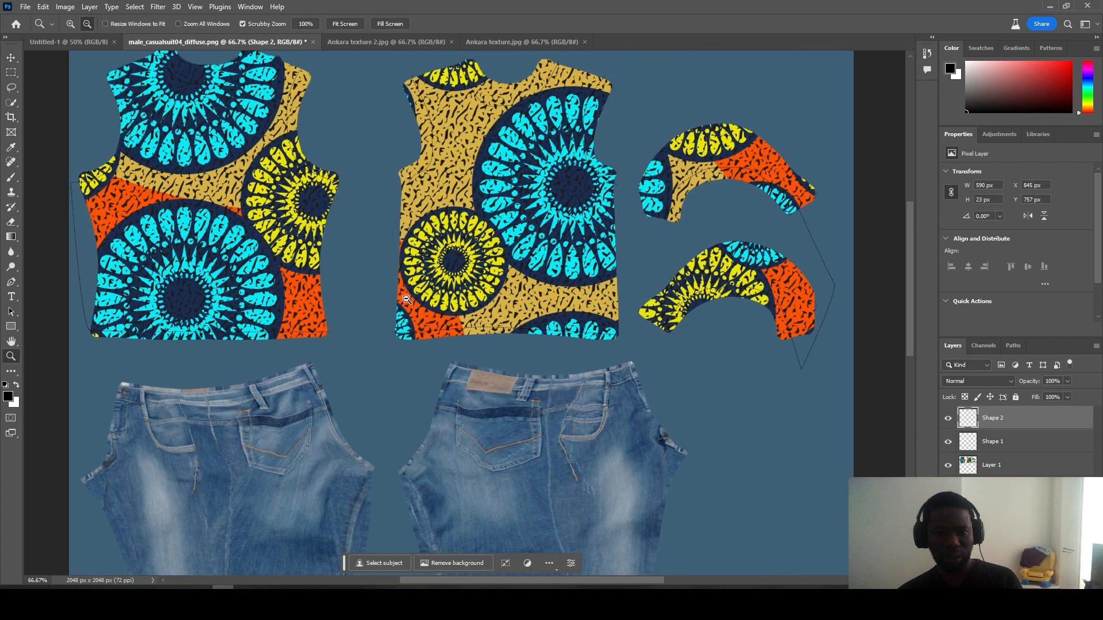
pyautogui.keyDown('alt'); pyautogui.click(406, 299); pyautogui.keyUp('alt')
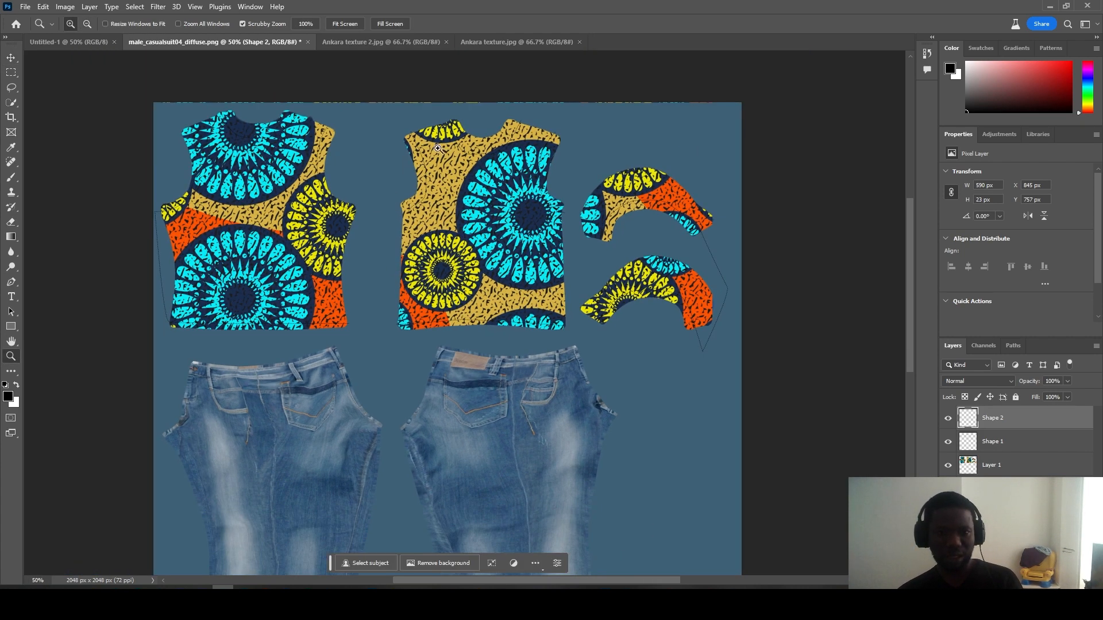
pyautogui.click(25, 7)
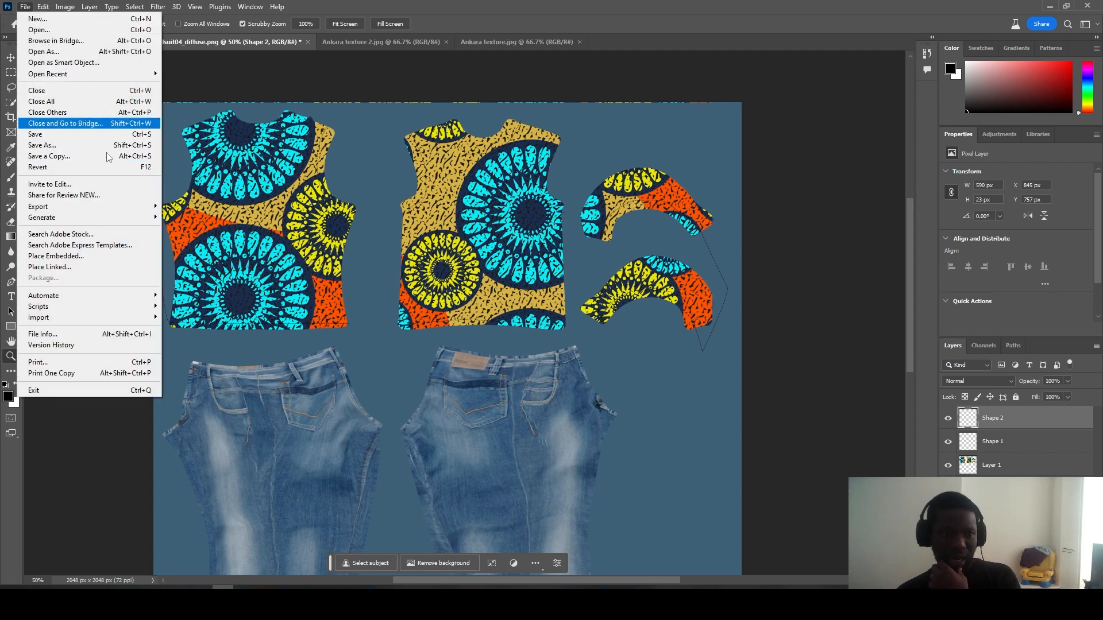
pyautogui.moveTo(115, 207)
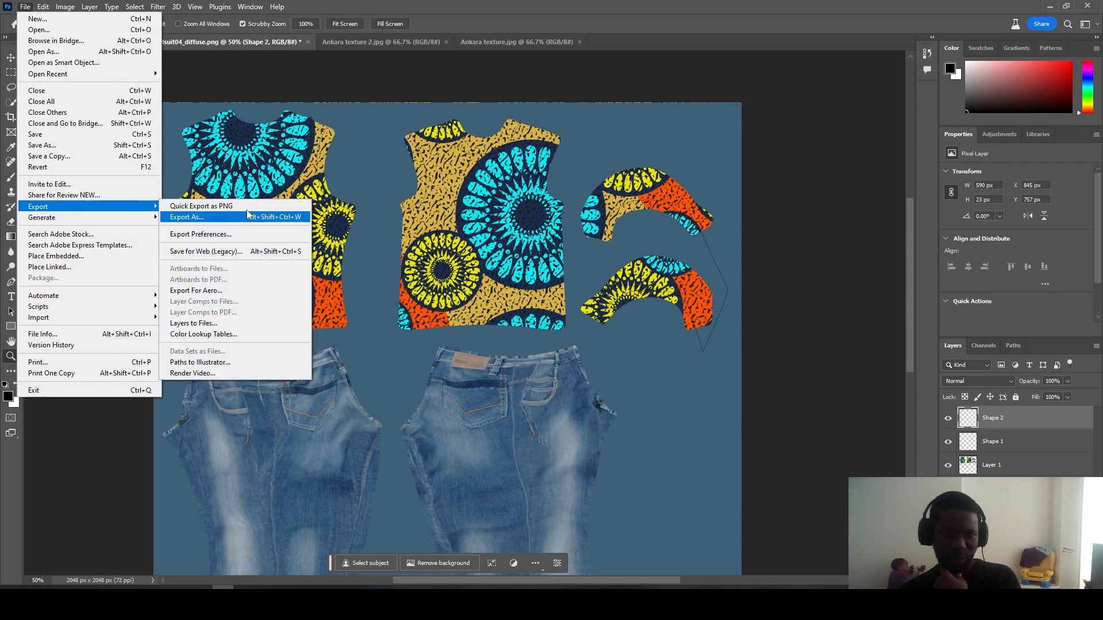
pyautogui.click(247, 207)
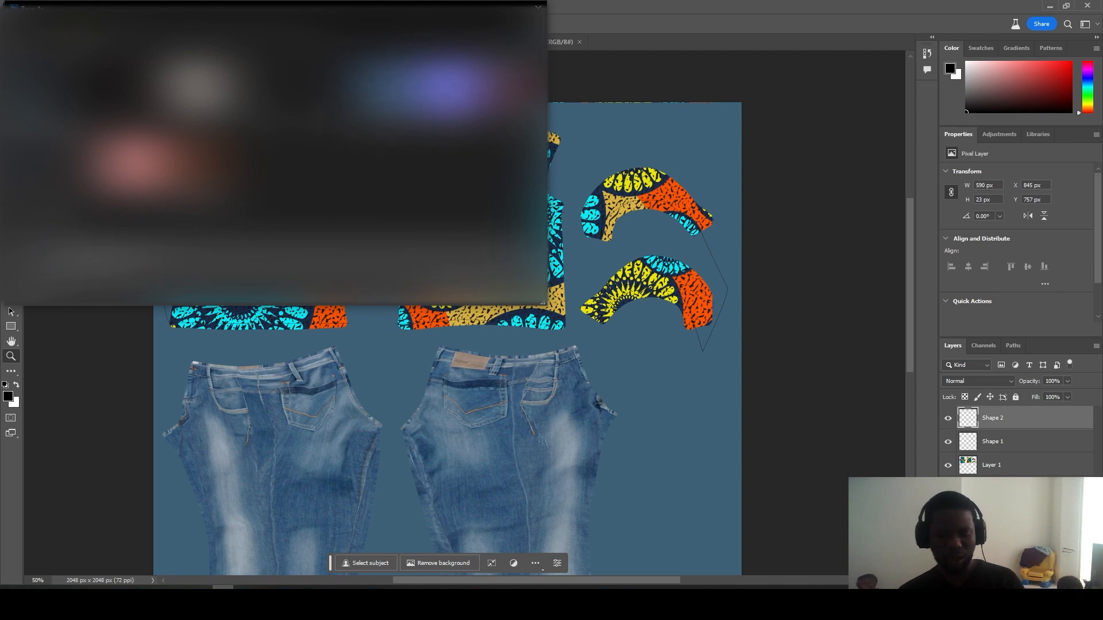
pyautogui.click(463, 291)
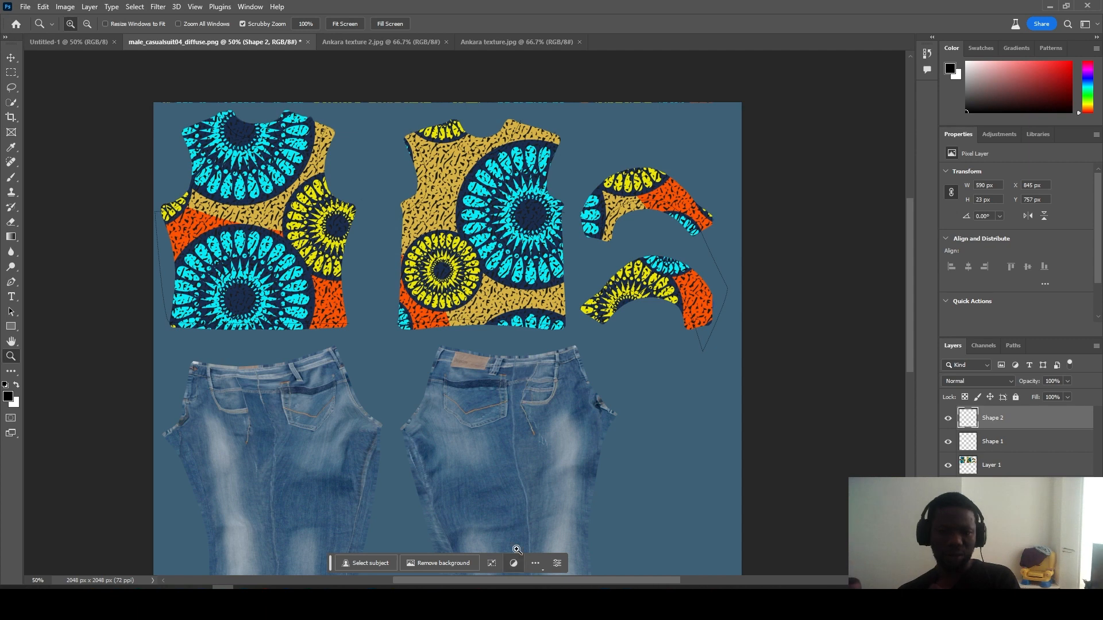
# Step: In Maya, select the shirt mesh and open its attributes in the Attribute Editor
pyautogui.click(244, 598)
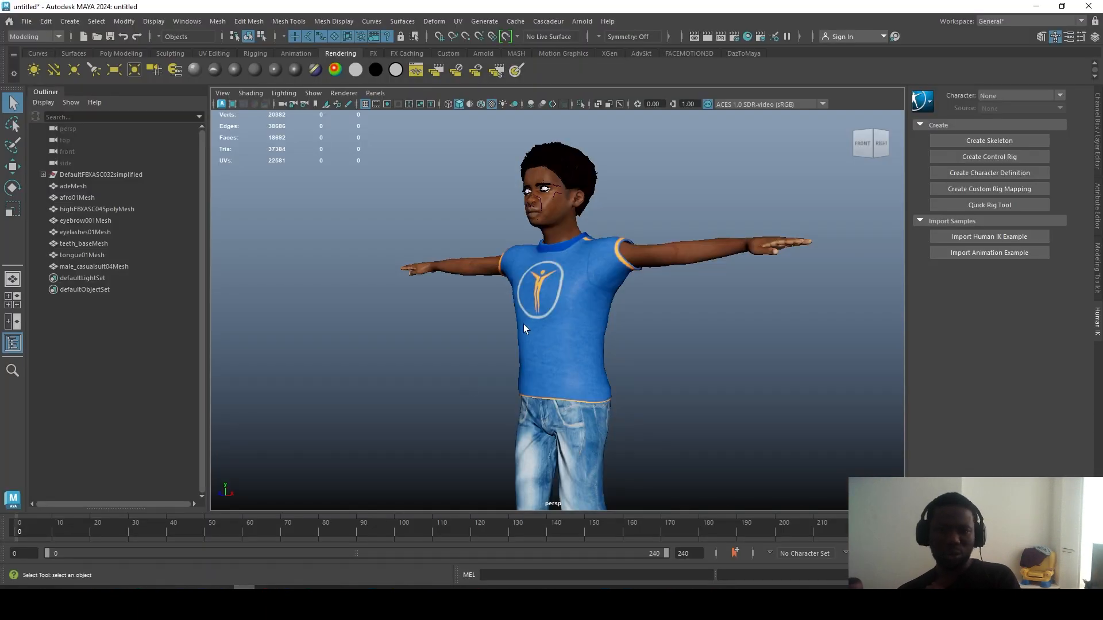
pyautogui.click(565, 286)
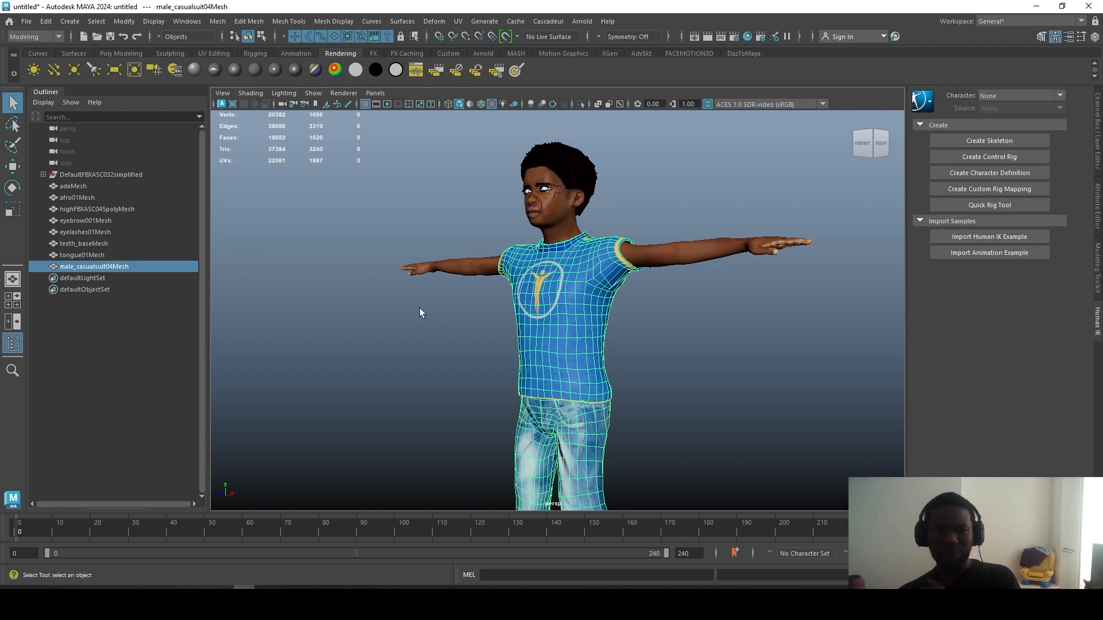
pyautogui.click(1098, 150)
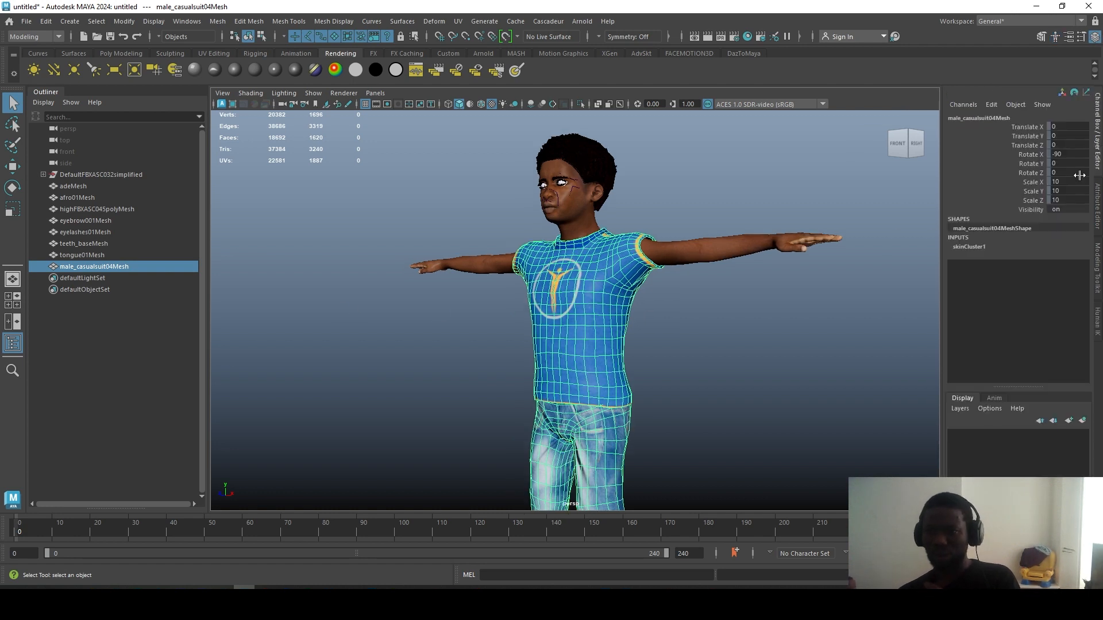
pyautogui.click(971, 247)
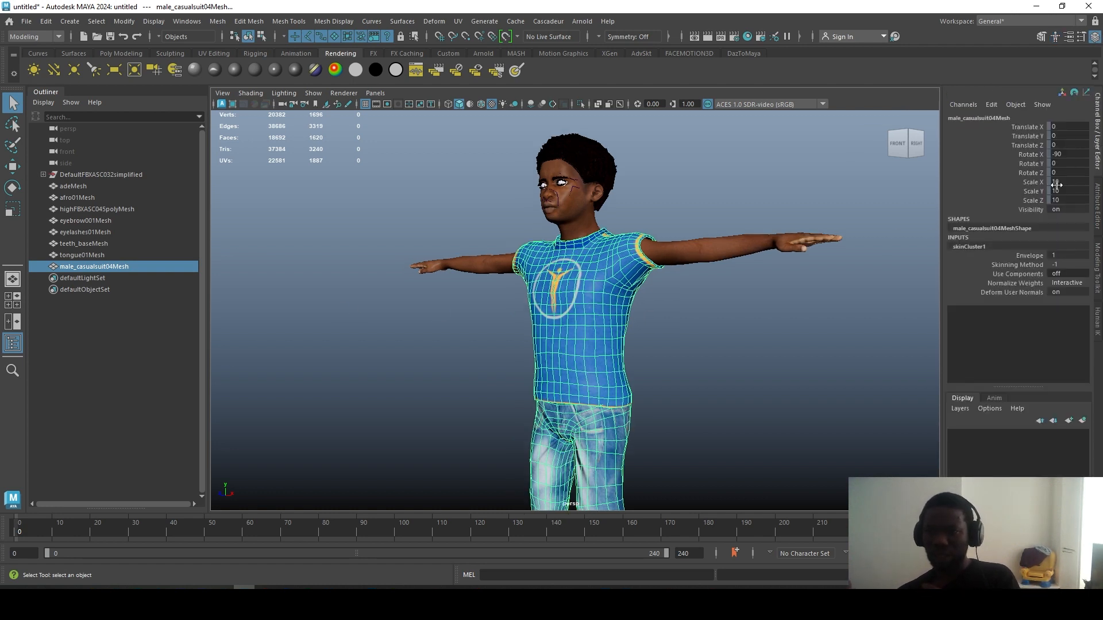
pyautogui.click(1098, 225)
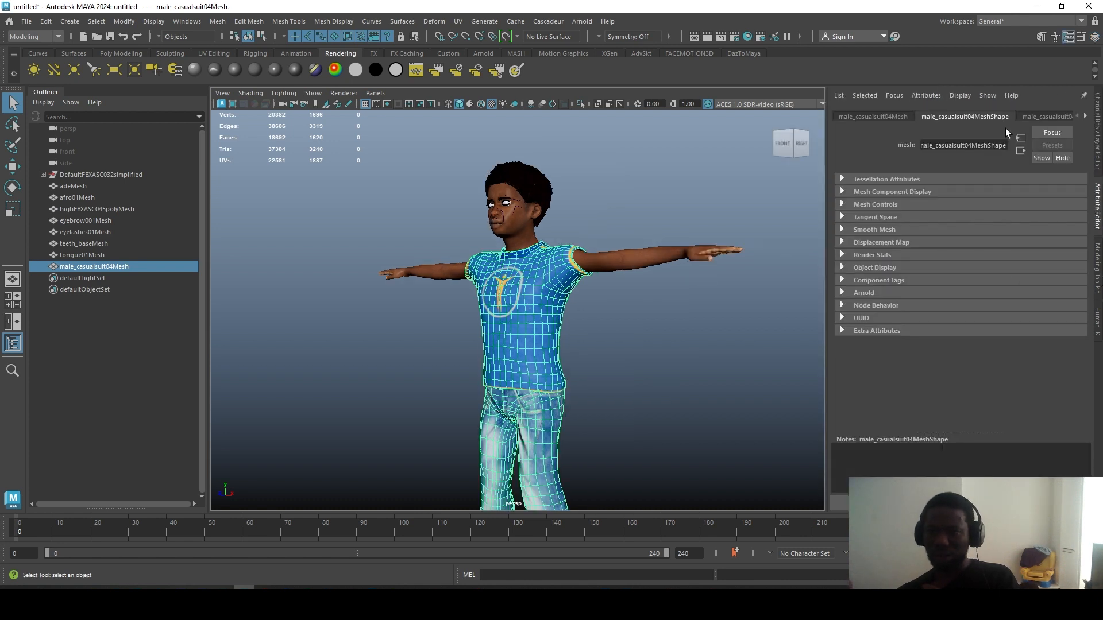
# Step: Point the phong Color file texture to male_casualsuit04_diffuse1.png, then deselect the shirt
pyautogui.click(1086, 117)
pyautogui.click(1086, 117)
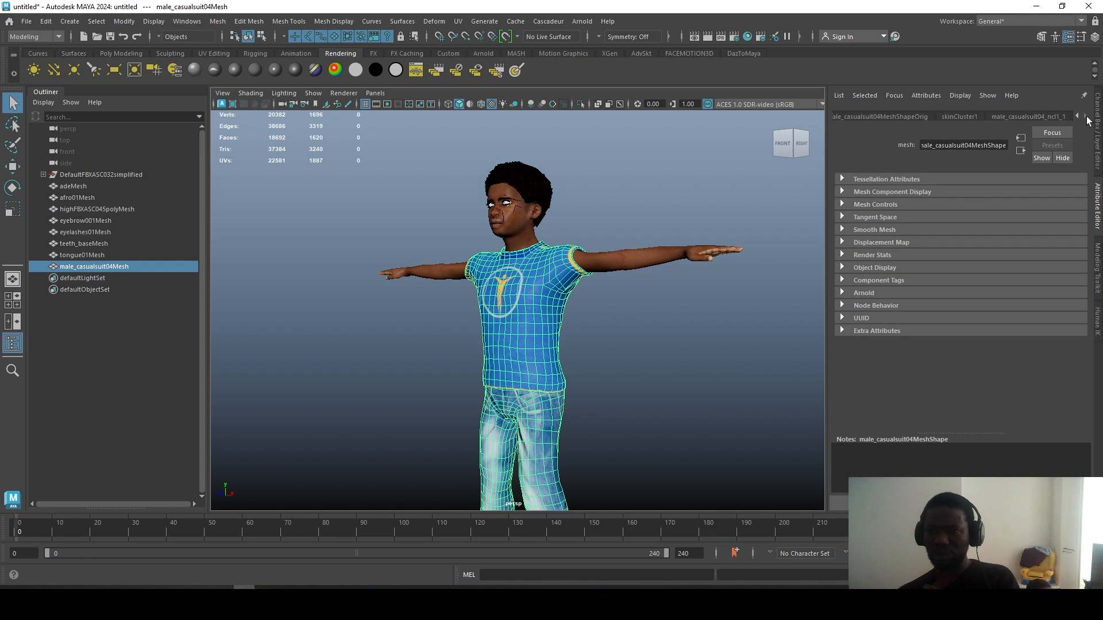
pyautogui.click(1055, 117)
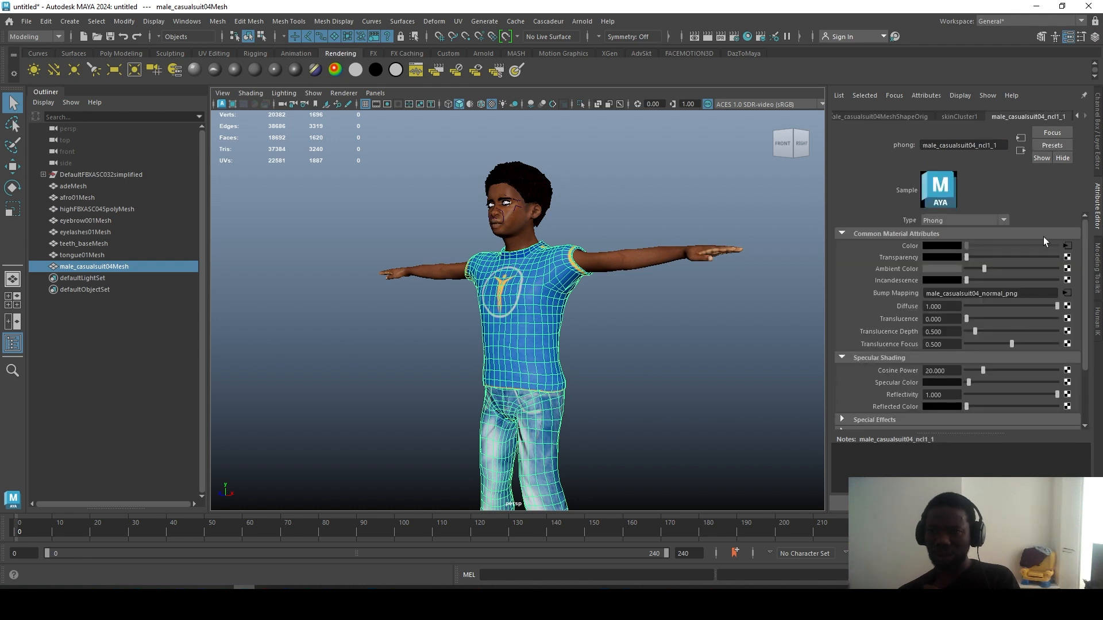
pyautogui.click(1068, 247)
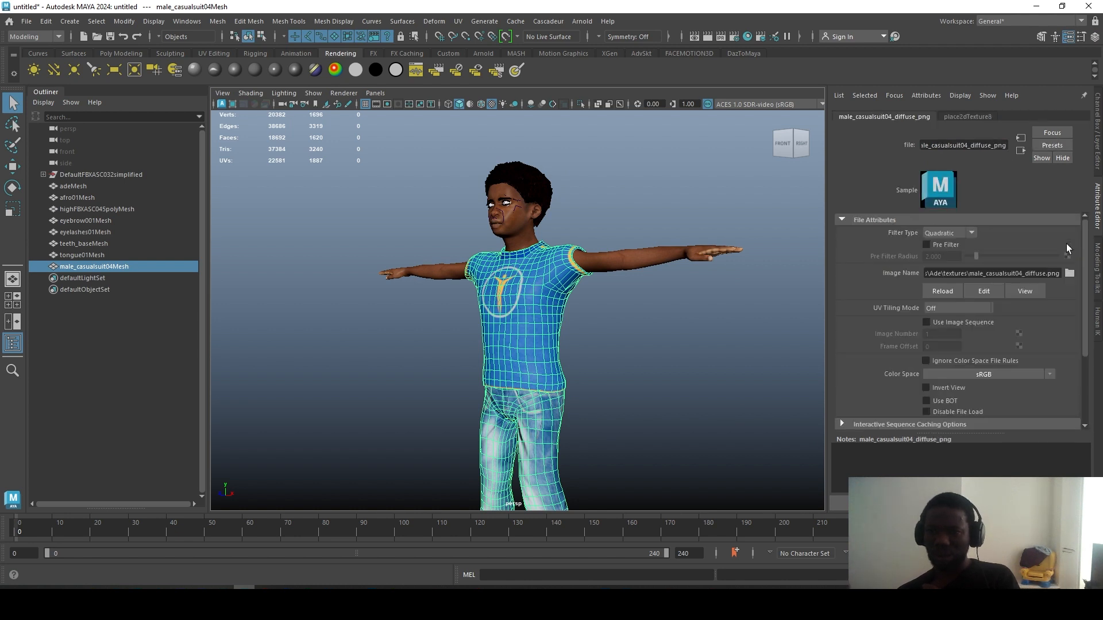
pyautogui.click(1069, 273)
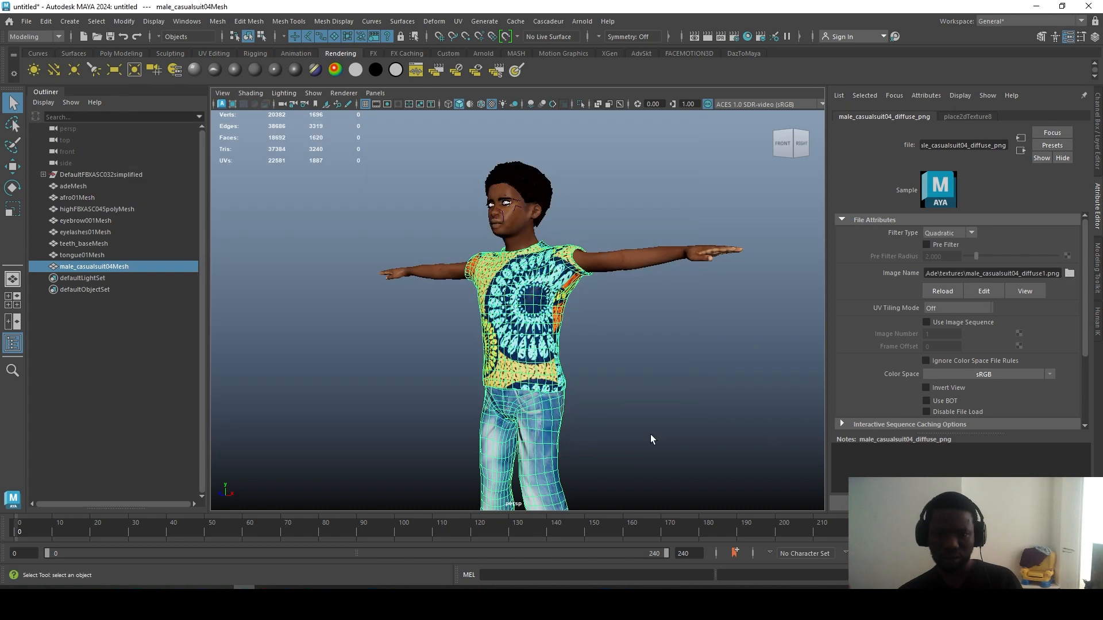
pyautogui.click(641, 384)
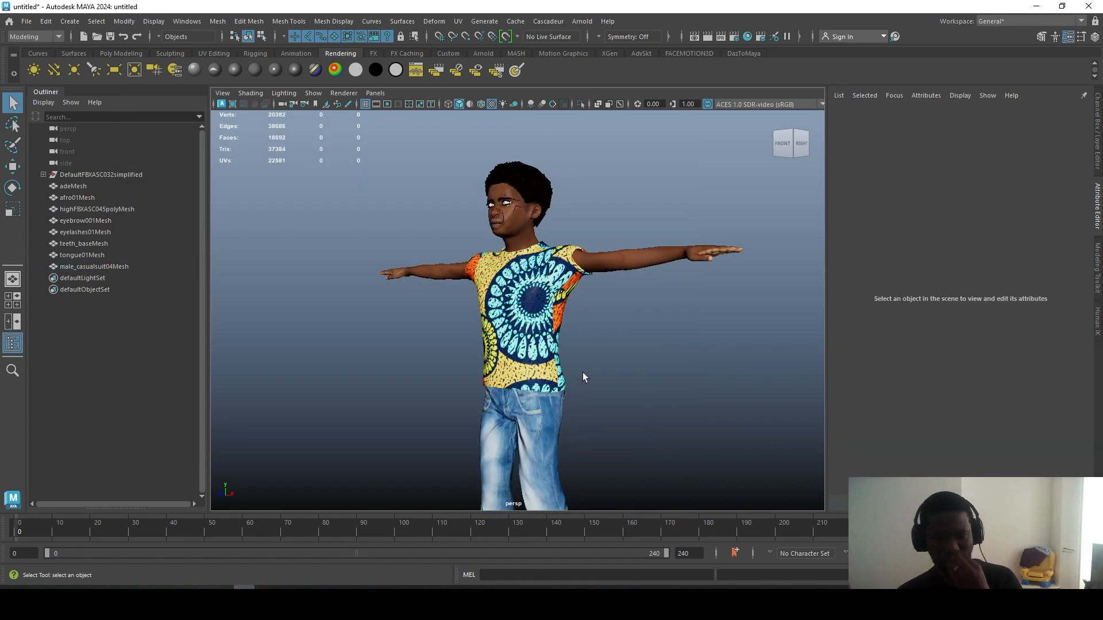
# Step: Orbit and zoom around the character to inspect the Ankara shirt from the front
pyautogui.moveTo(584, 377); pyautogui.dragTo(697, 379)
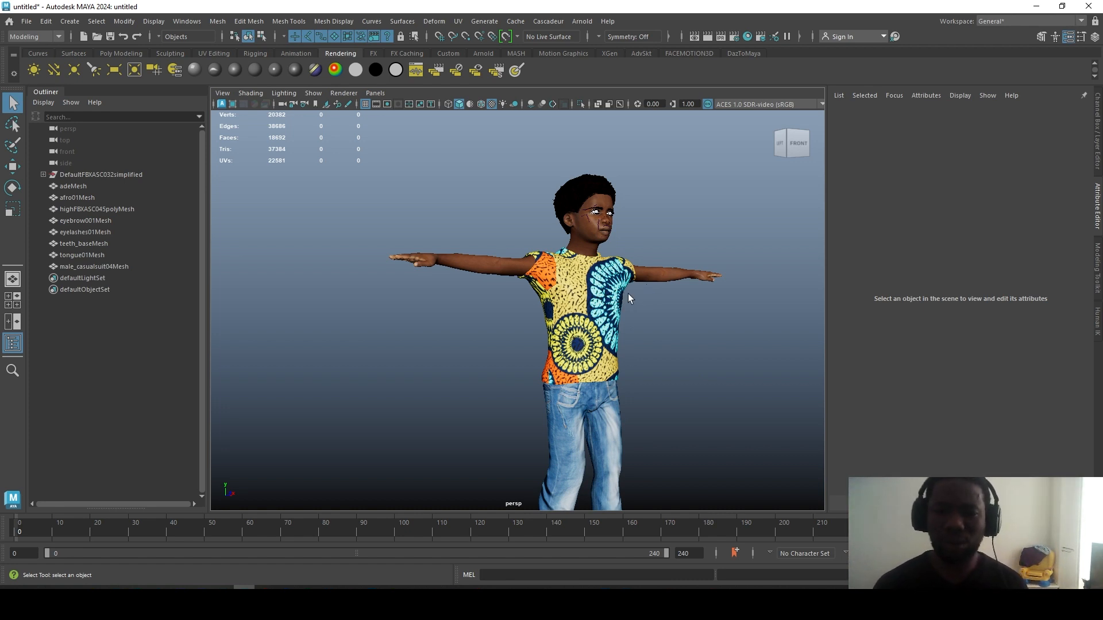
pyautogui.click(488, 275)
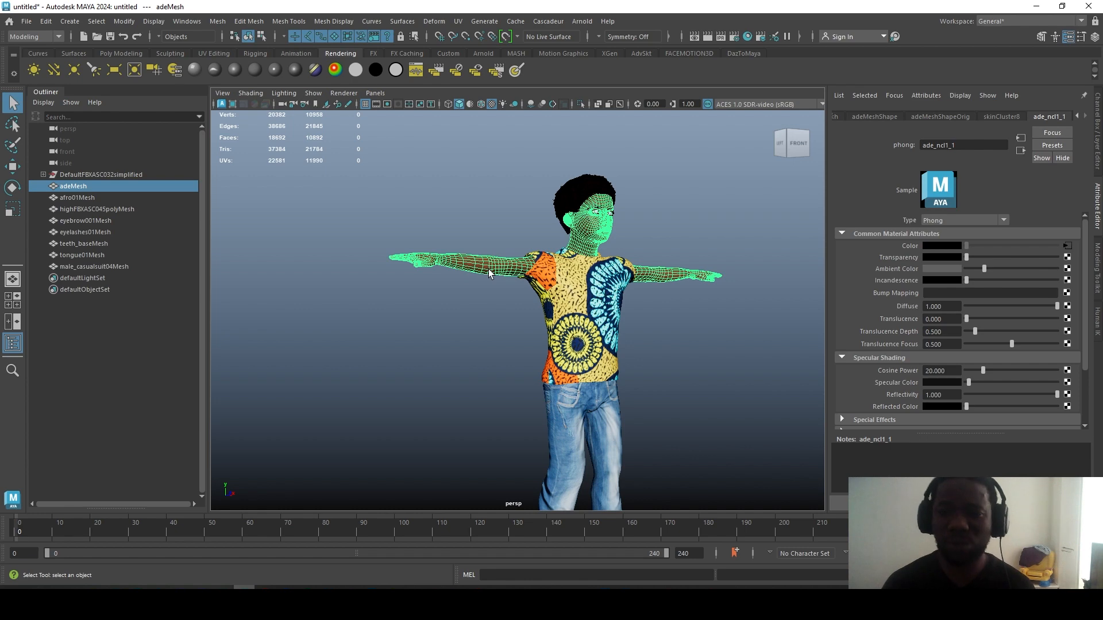
pyautogui.click(683, 230)
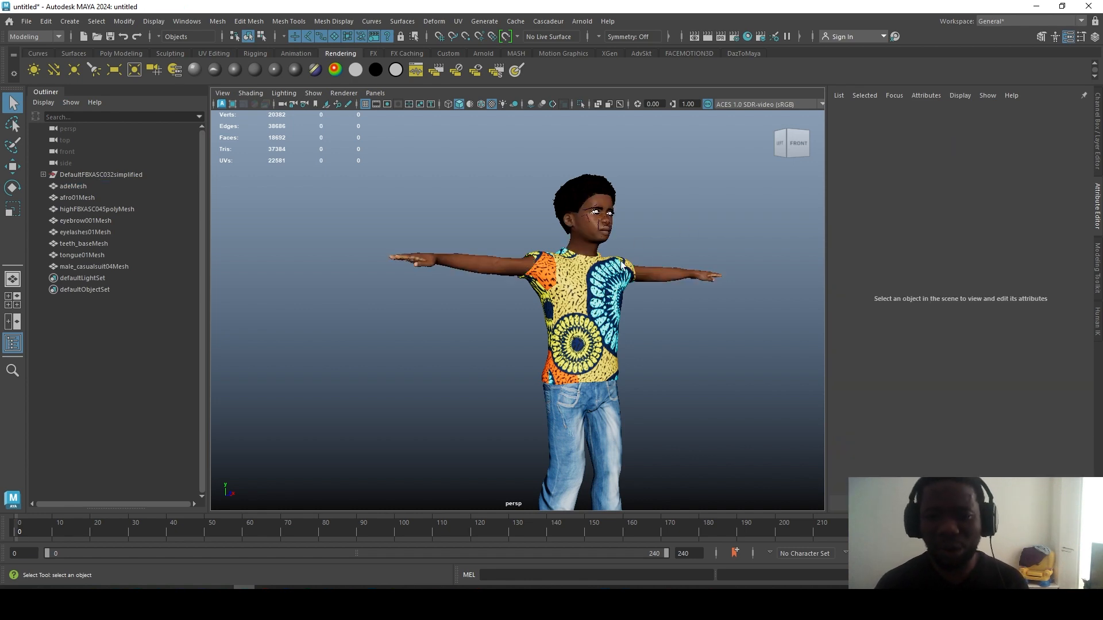
pyautogui.scroll(5, 610, 267)
pyautogui.moveTo(567, 292); pyautogui.dragTo(502, 311)
pyautogui.moveTo(597, 278); pyautogui.dragTo(579, 336)
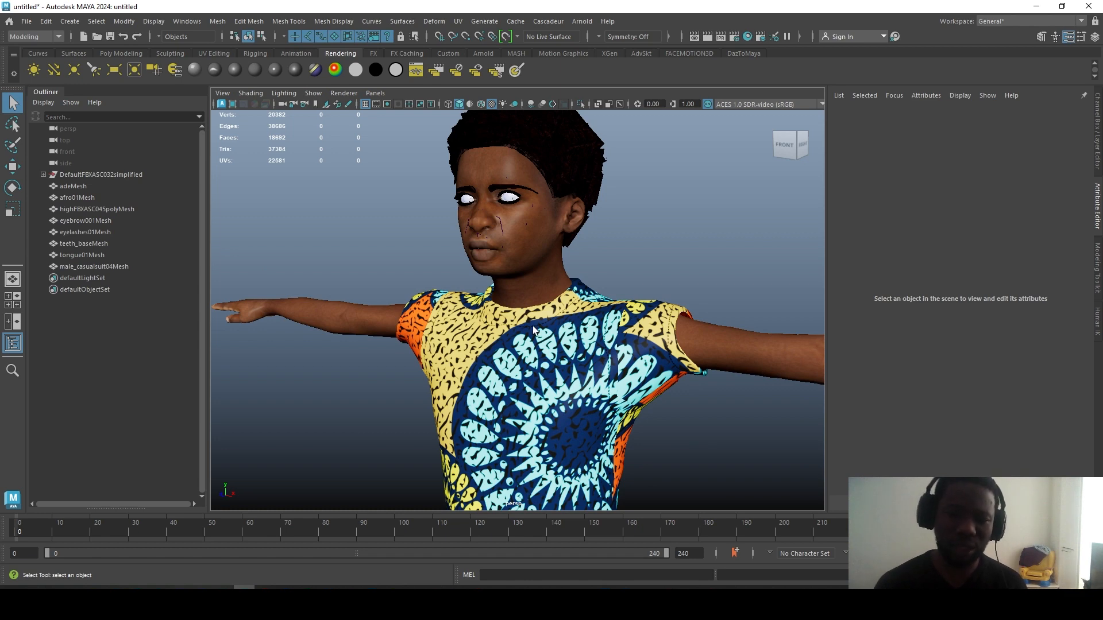
# Step: Examine the orange sleeve up close, then return to the shirt texture in Photoshop
pyautogui.scroll(3, 667, 341)
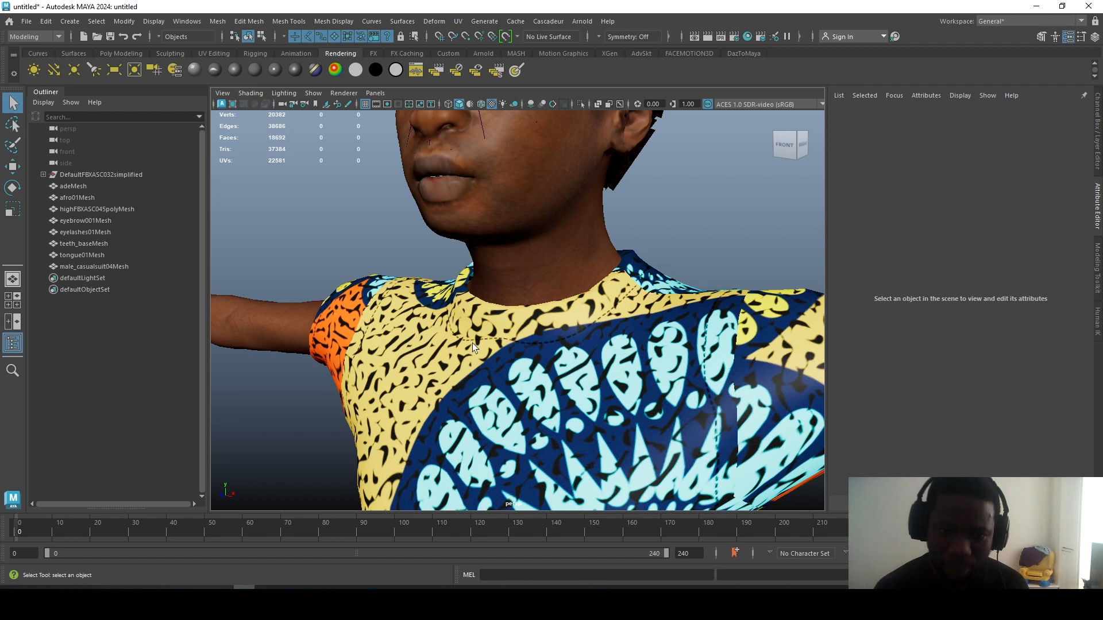
pyautogui.moveTo(357, 350); pyautogui.dragTo(402, 364)
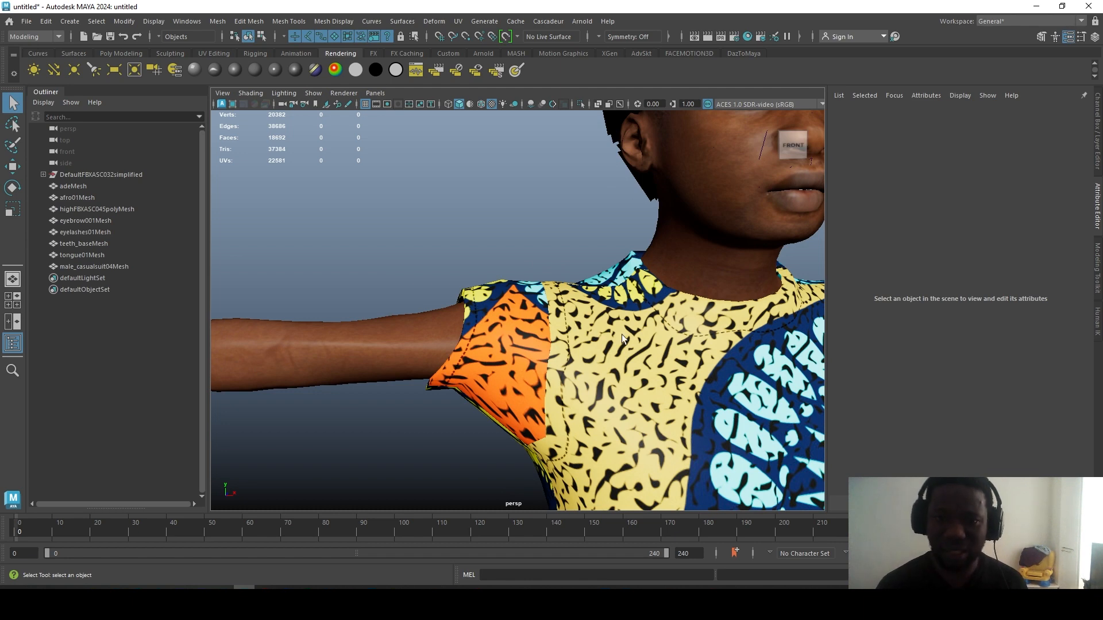
pyautogui.scroll(-5, 603, 395)
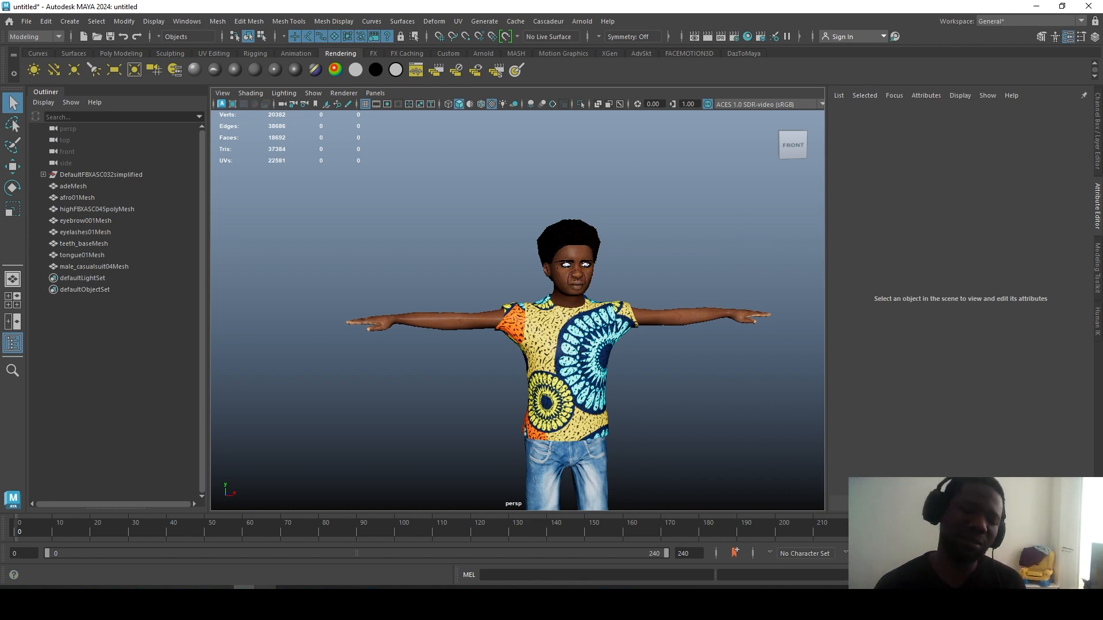
pyautogui.moveTo(223, 597)
pyautogui.click(192, 501)
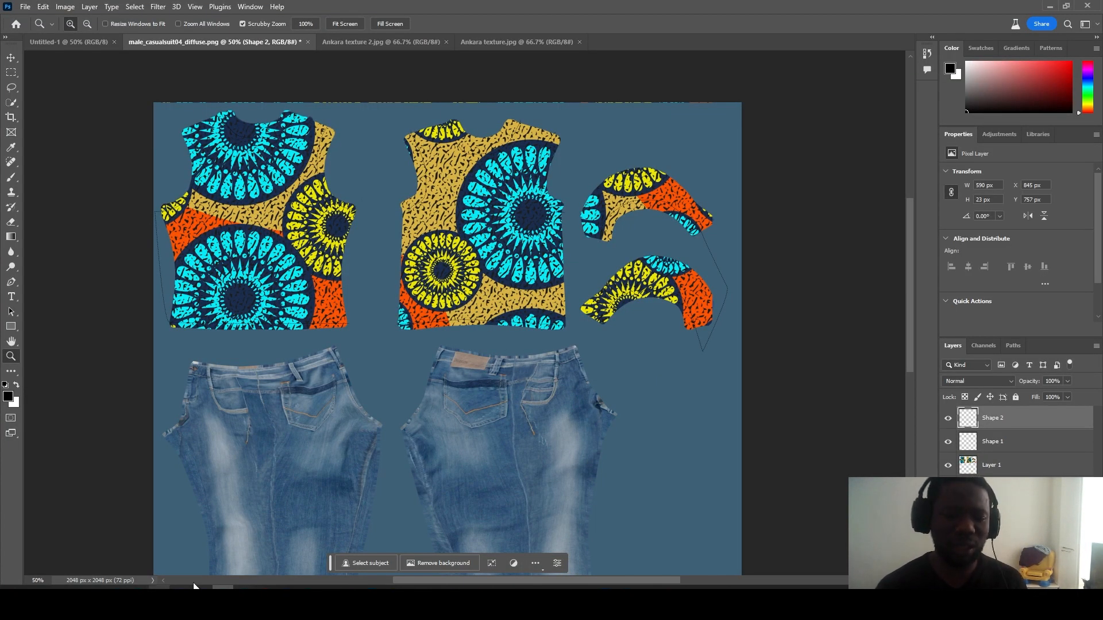
# Step: Open the young_darkskinned_male_diffuse.png skin texture and unlock its background as Layer 0
pyautogui.moveTo(94, 600)
pyautogui.click(123, 547)
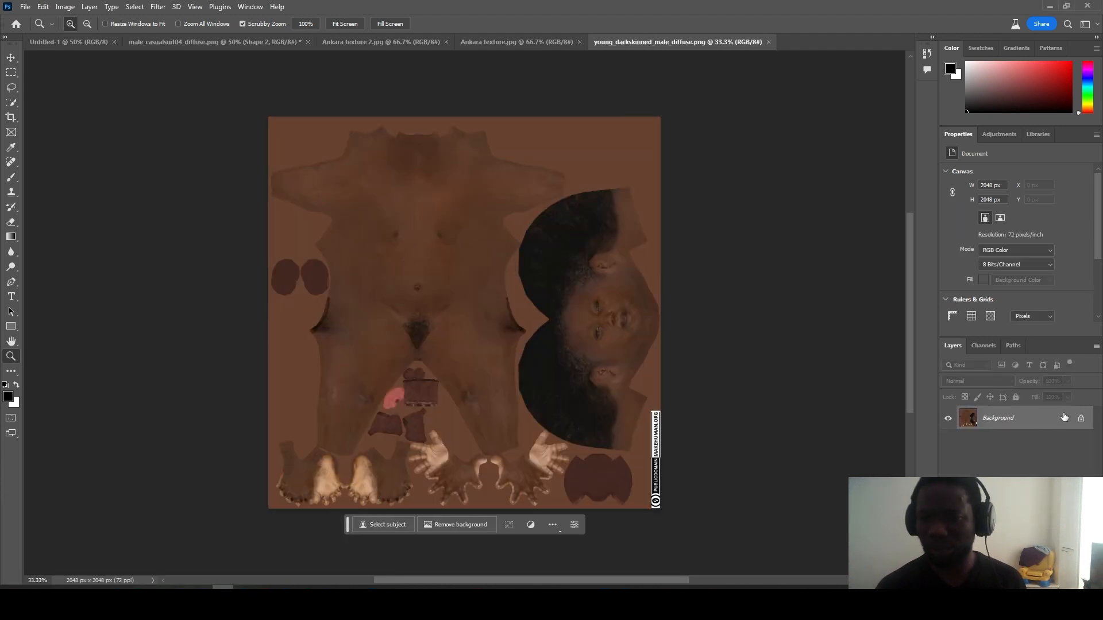
pyautogui.click(1082, 419)
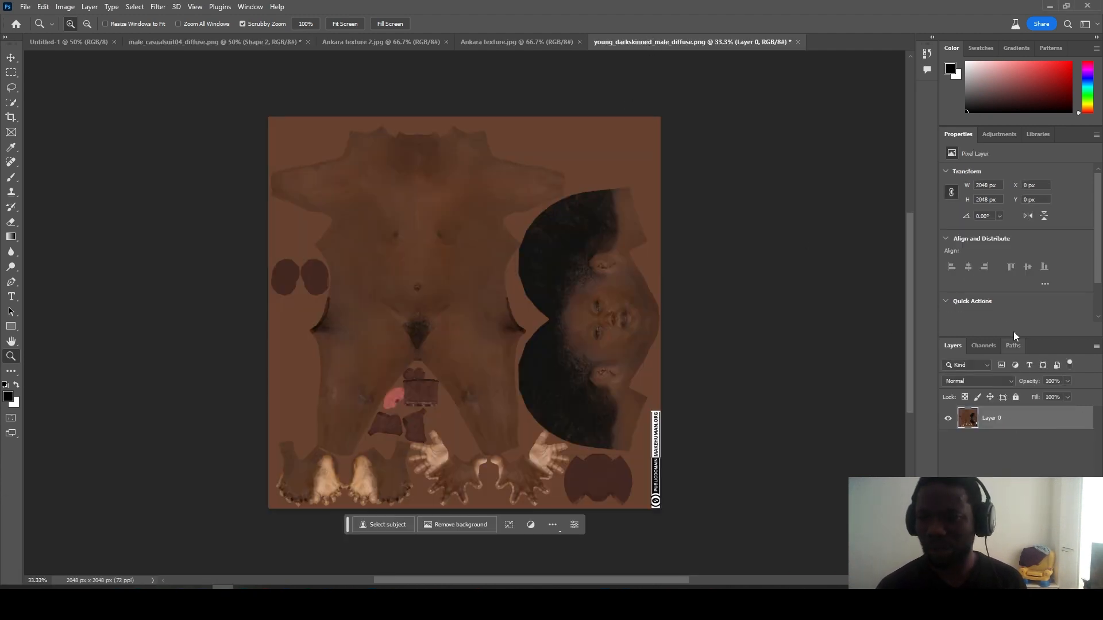
# Step: Preview an Adjustments preset, then check the Properties, Channels and Quick Actions panels
pyautogui.click(1003, 135)
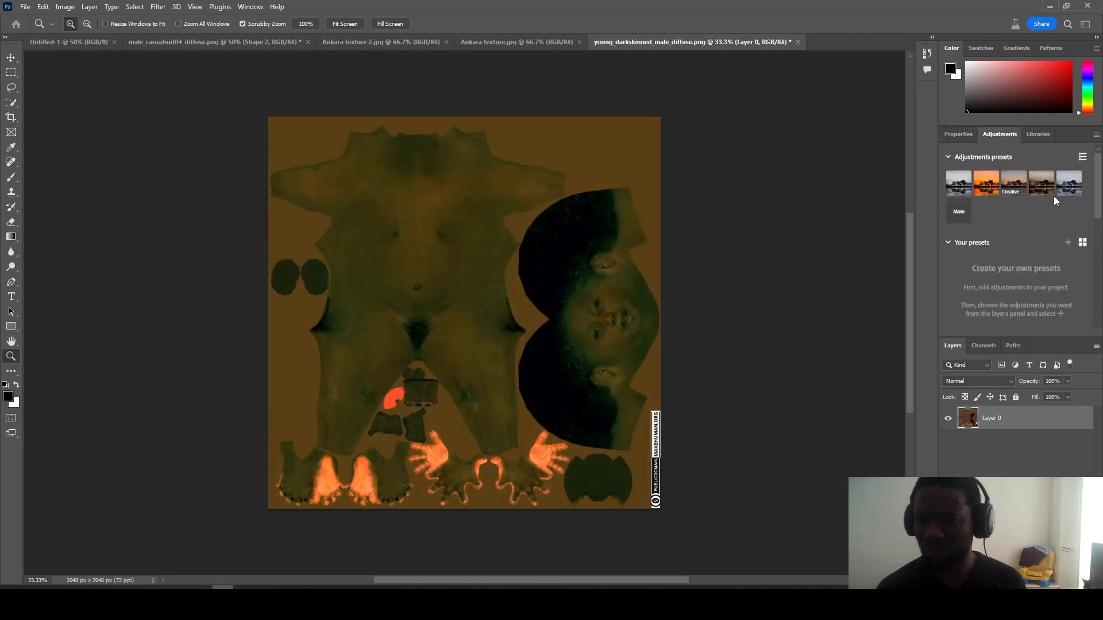
pyautogui.click(1052, 194)
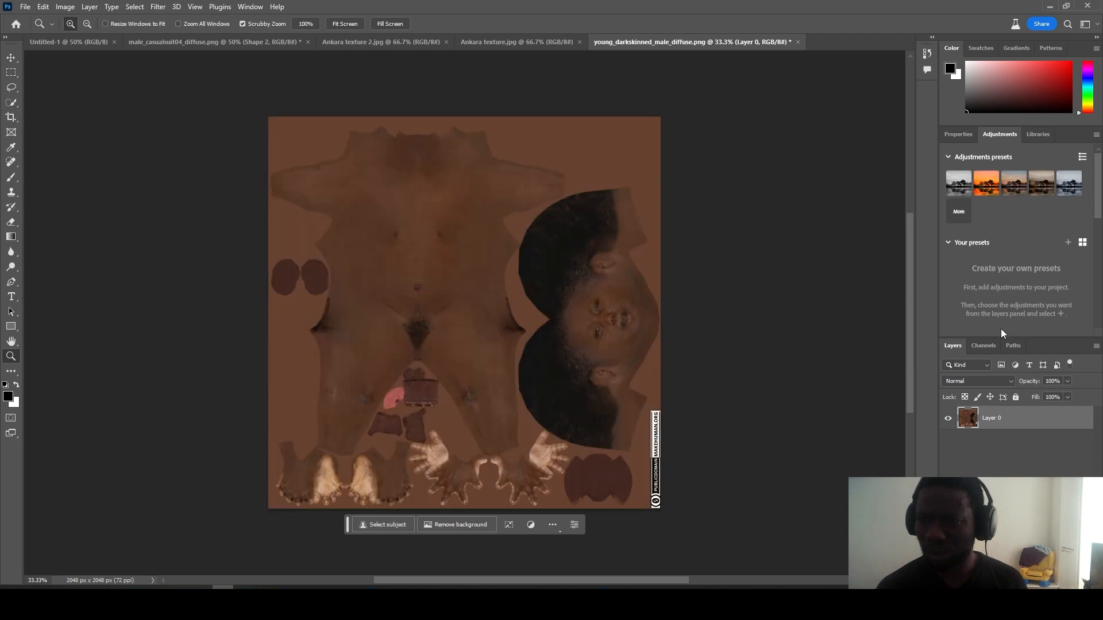
pyautogui.click(964, 137)
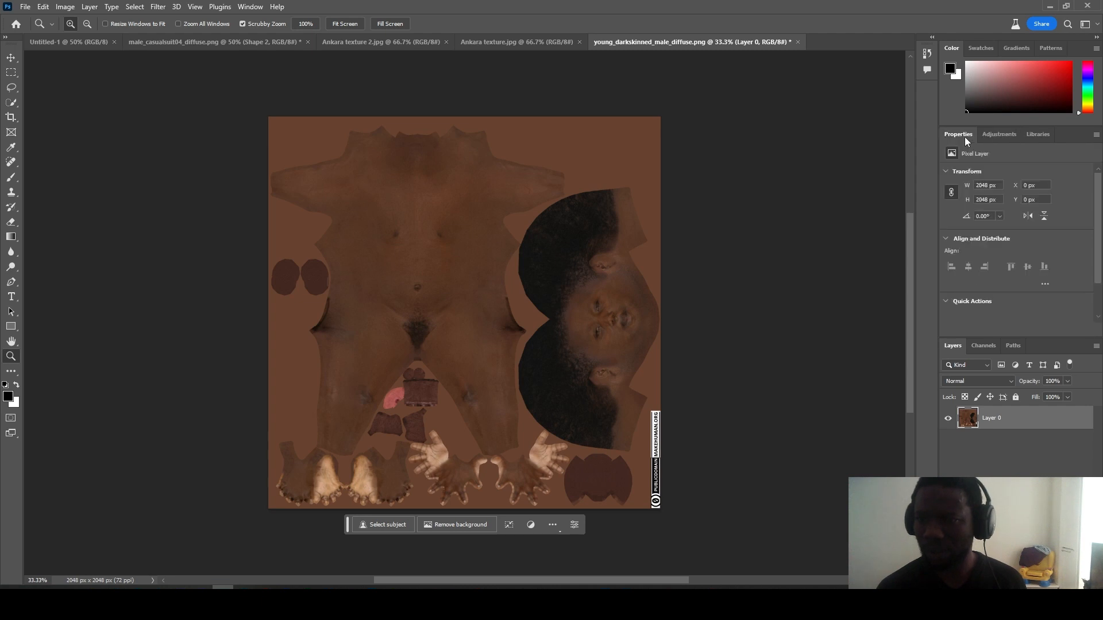
pyautogui.click(983, 348)
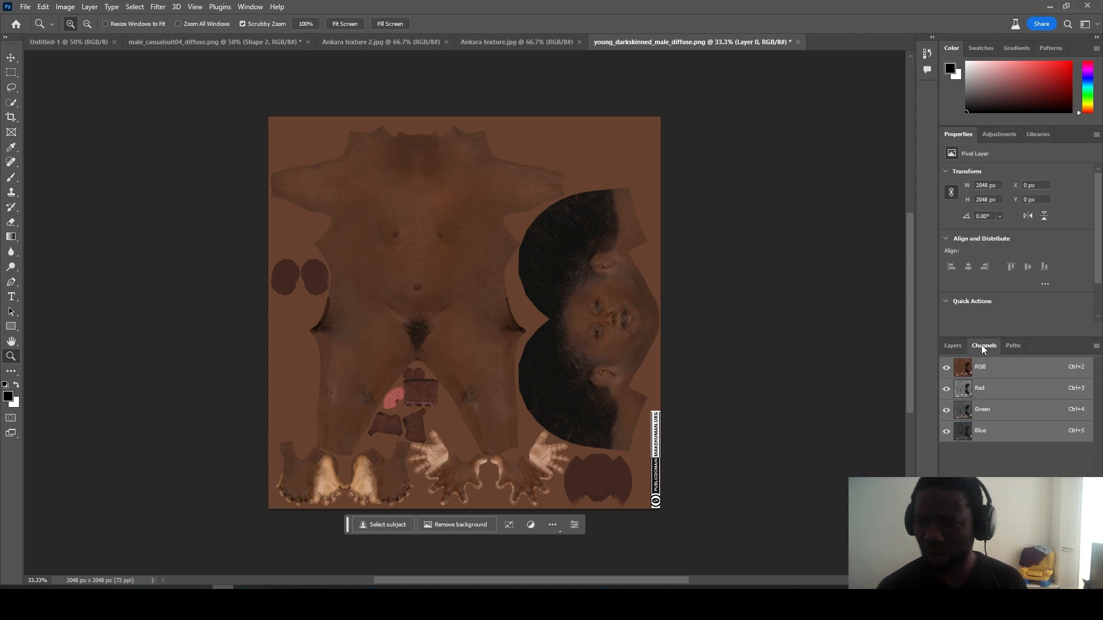
pyautogui.click(953, 346)
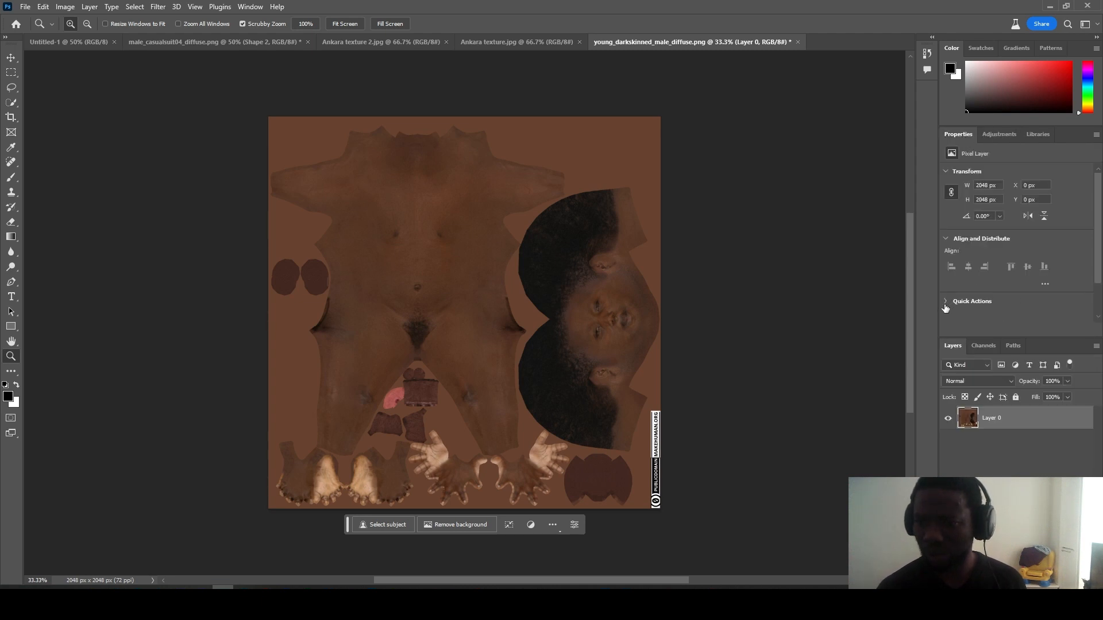
pyautogui.click(946, 303)
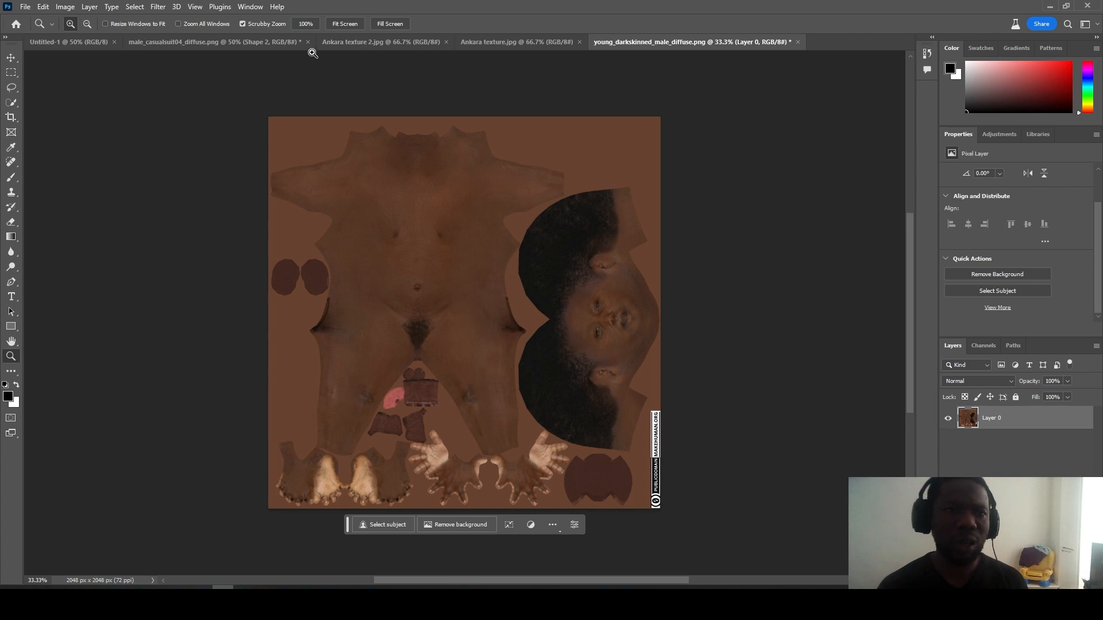
# Step: Browse the Window, Select and Filter menus, ending on Image > Adjustments
pyautogui.click(250, 7)
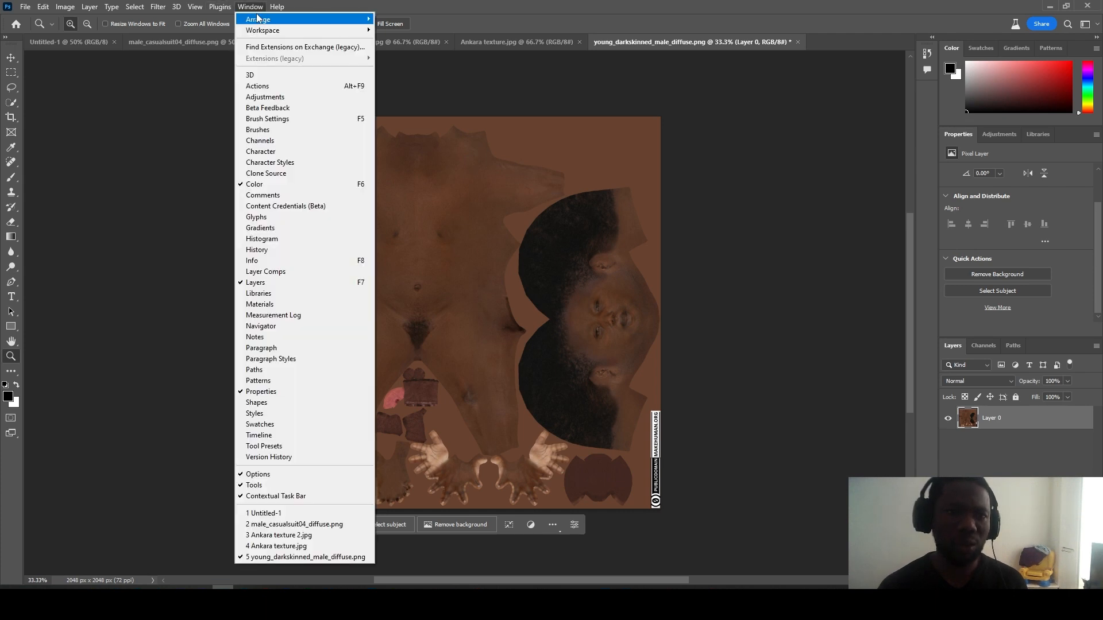
pyautogui.click(135, 7)
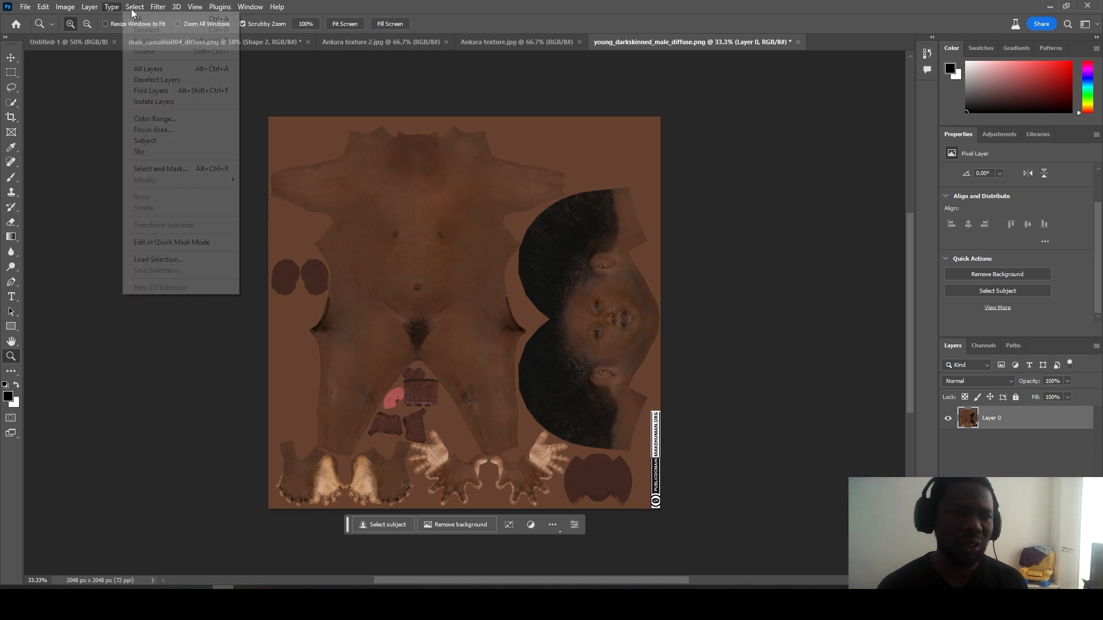
pyautogui.click(142, 8)
pyautogui.click(155, 8)
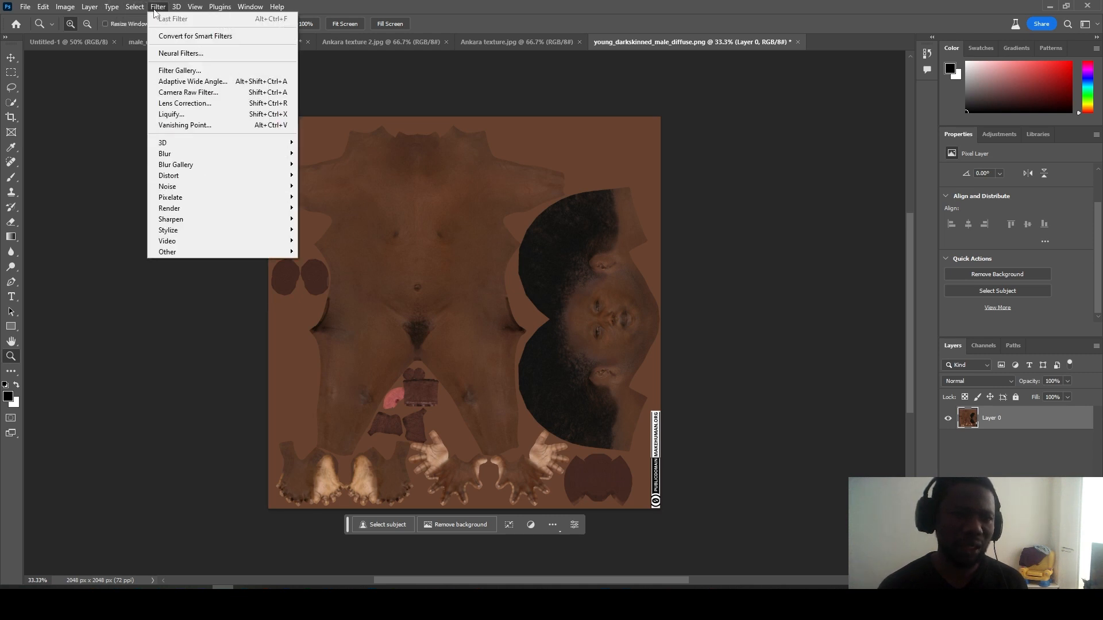
pyautogui.moveTo(145, 10)
pyautogui.moveTo(125, 12)
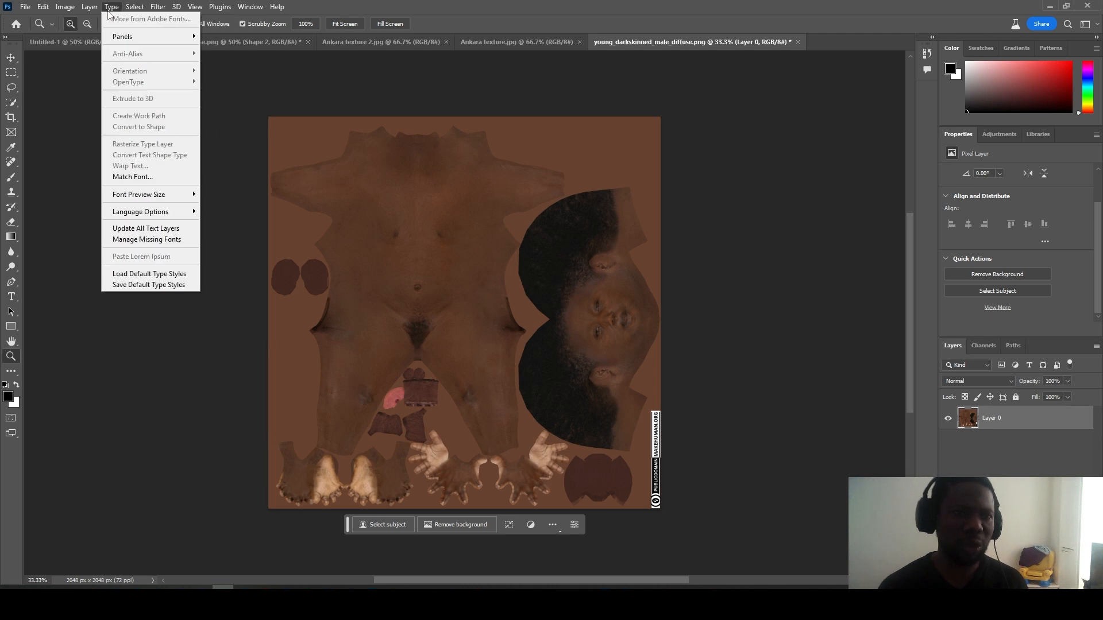
pyautogui.moveTo(63, 10)
pyautogui.moveTo(144, 37)
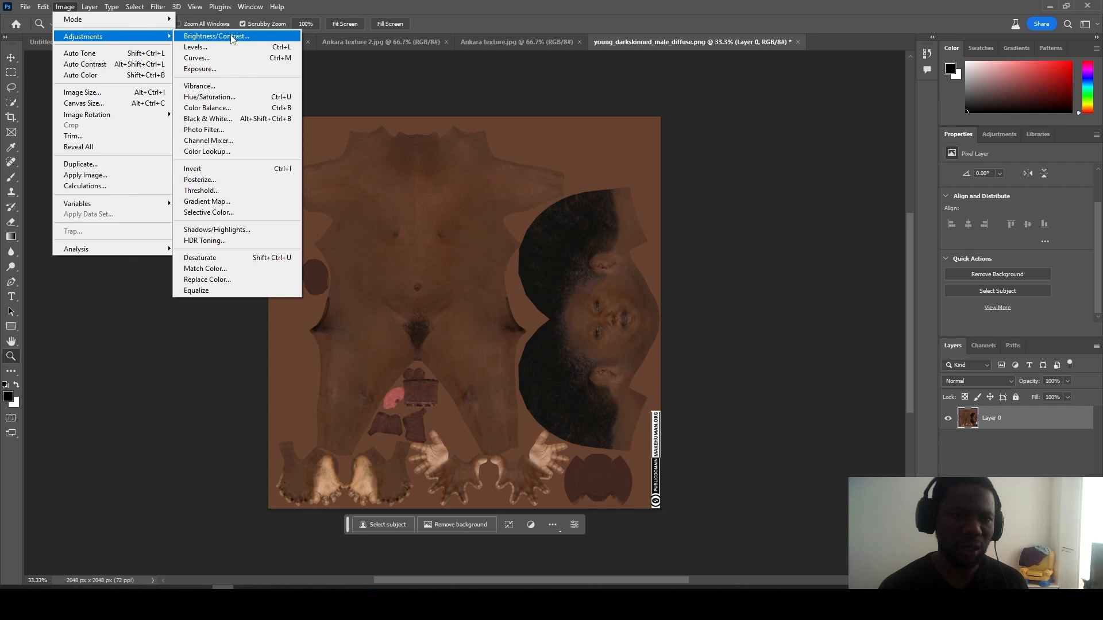
# Step: Brighten the skin texture with a Curves adjustment raising shadows and highlights, then open the File menu
pyautogui.click(230, 58)
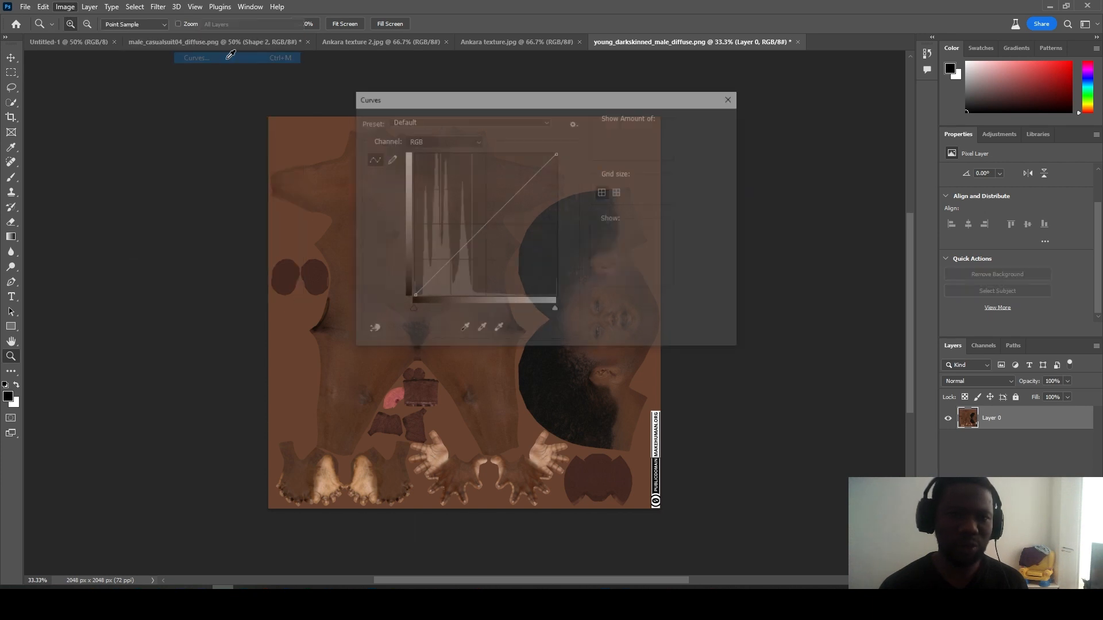
pyautogui.moveTo(545, 104); pyautogui.dragTo(402, 582)
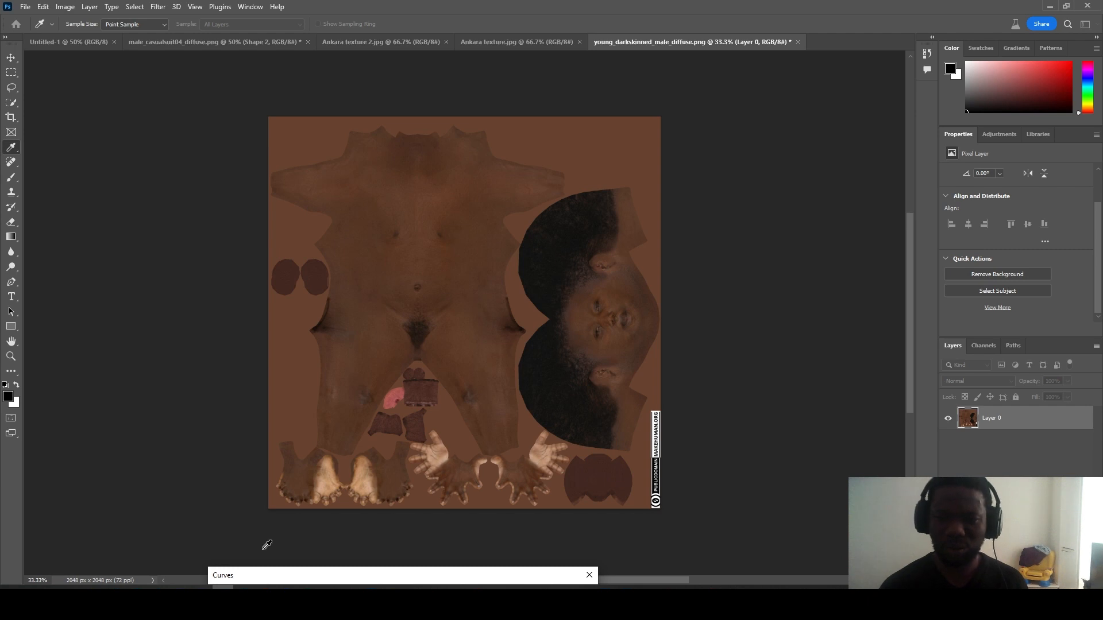
pyautogui.moveTo(310, 582); pyautogui.dragTo(634, 178)
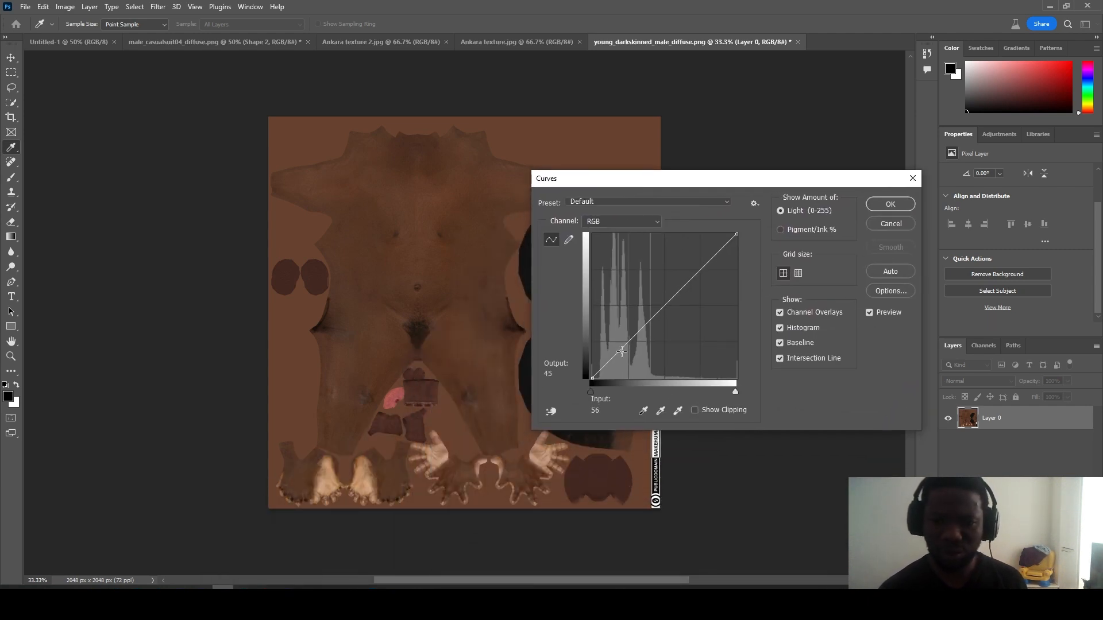
pyautogui.moveTo(609, 361)
pyautogui.mouseDown()
pyautogui.moveTo(609, 370)
pyautogui.moveTo(606, 348)
pyautogui.mouseUp()
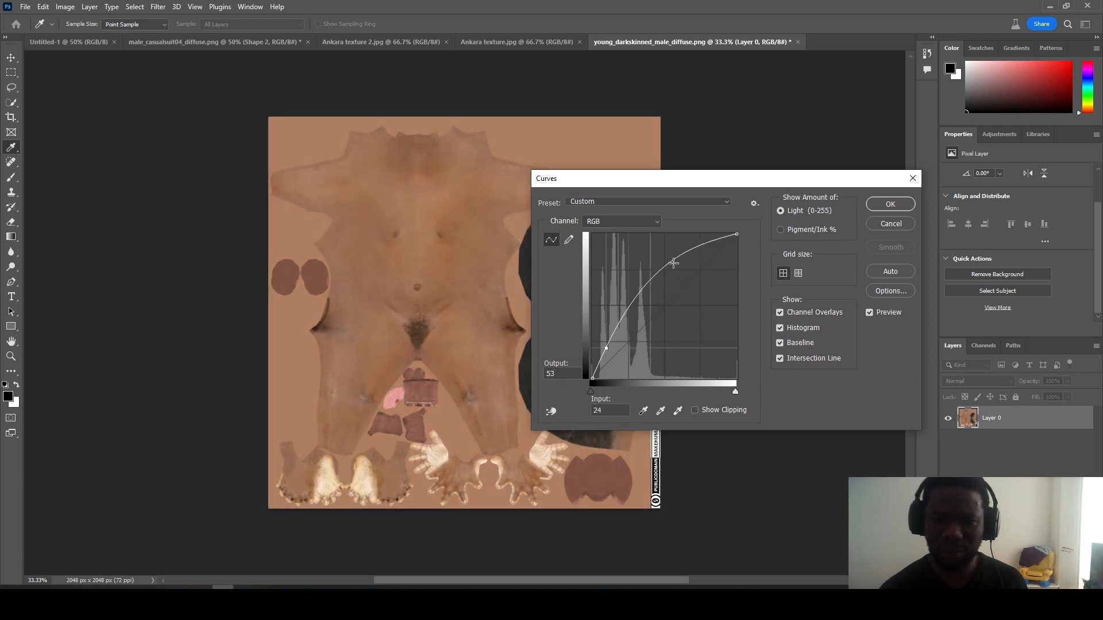
pyautogui.moveTo(692, 252); pyautogui.dragTo(692, 241)
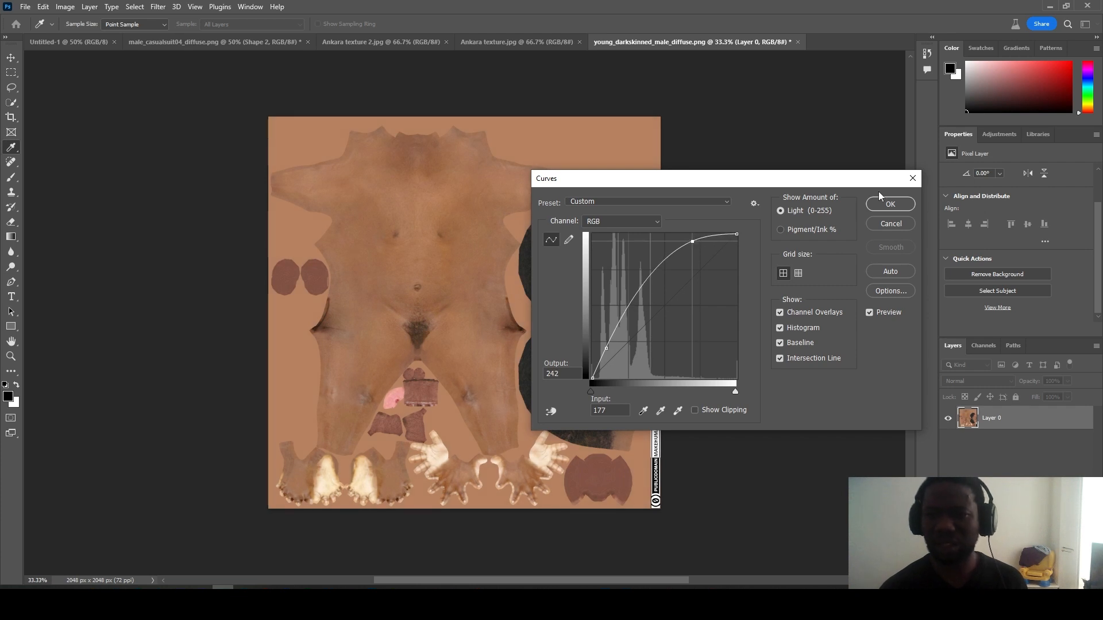
pyautogui.click(888, 209)
pyautogui.press('z')
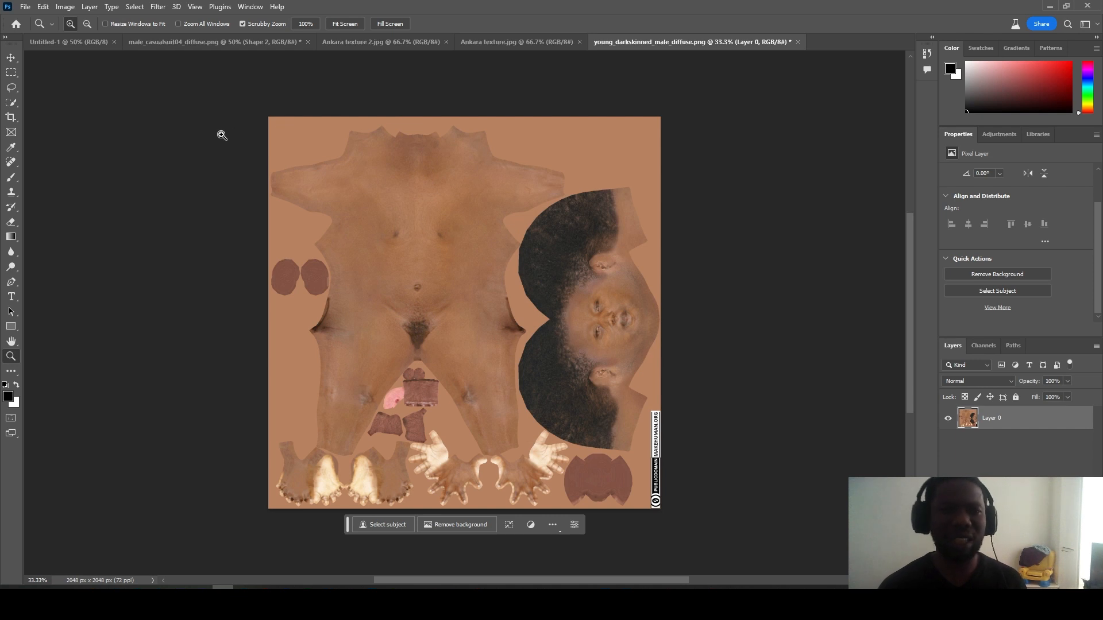
pyautogui.click(25, 7)
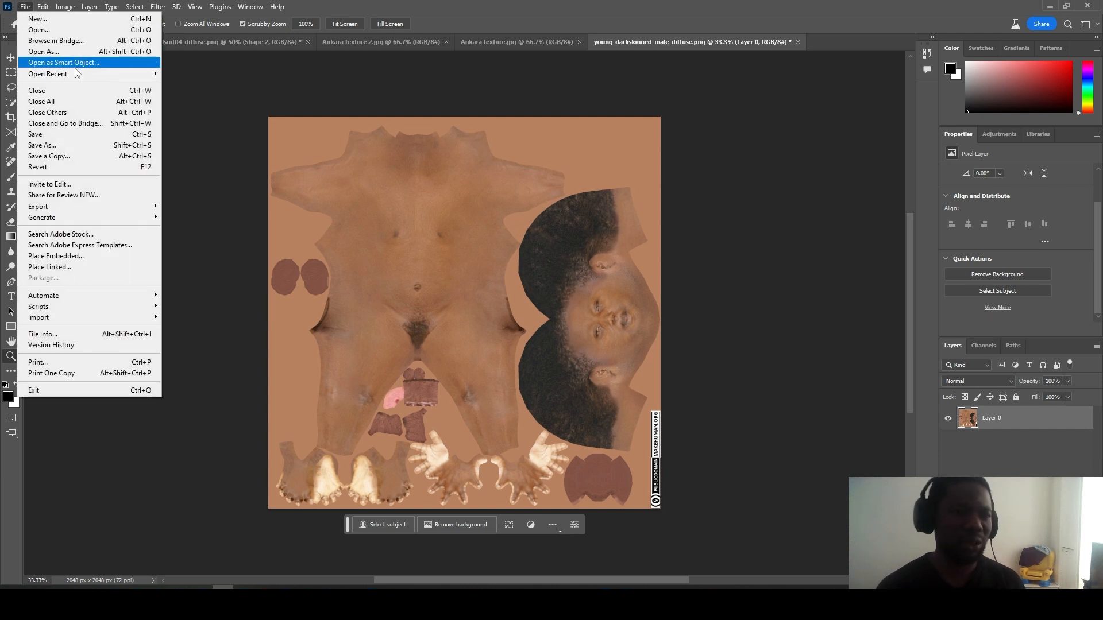
# Step: Quick Export the brightened texture as PNG and load it into adeMesh's skin file texture in Maya
pyautogui.moveTo(84, 213)
pyautogui.click(198, 207)
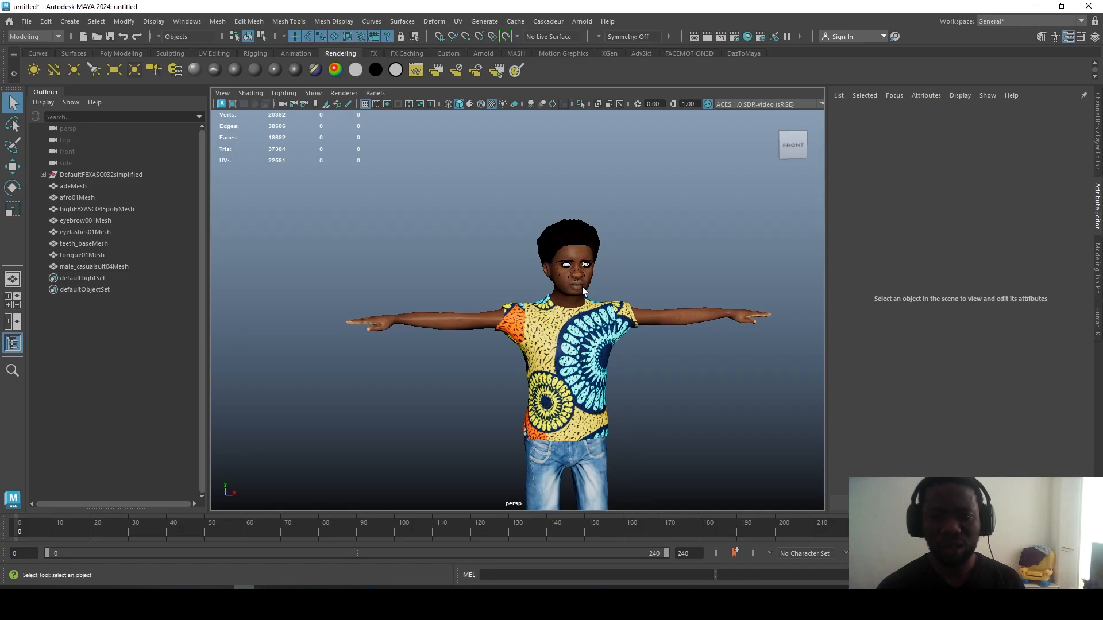
pyautogui.click(483, 330)
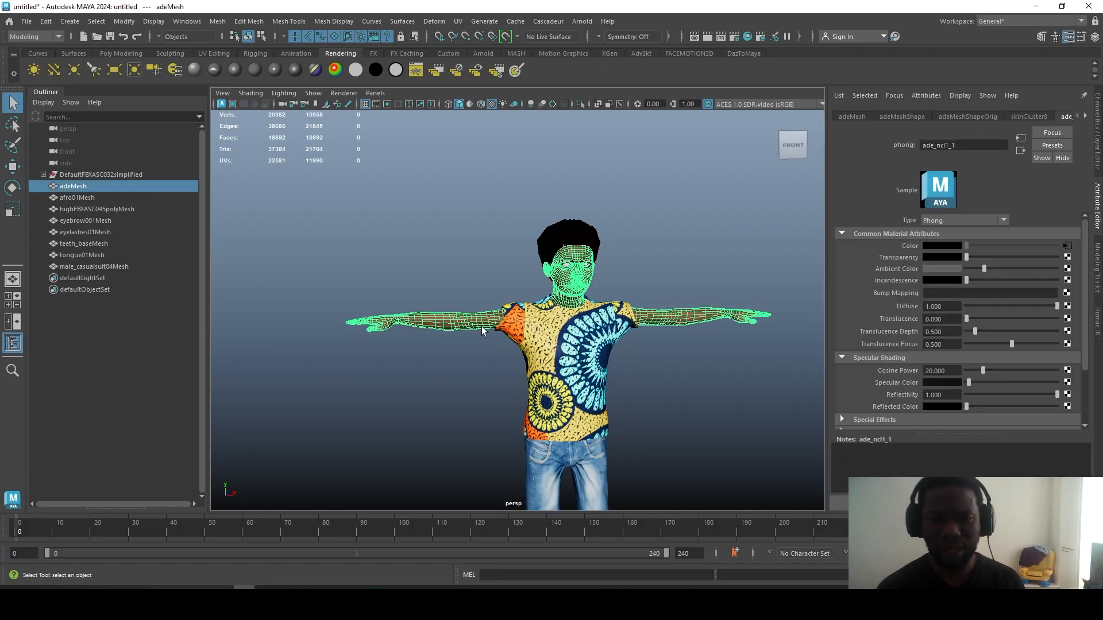
pyautogui.click(1066, 249)
pyautogui.click(1069, 274)
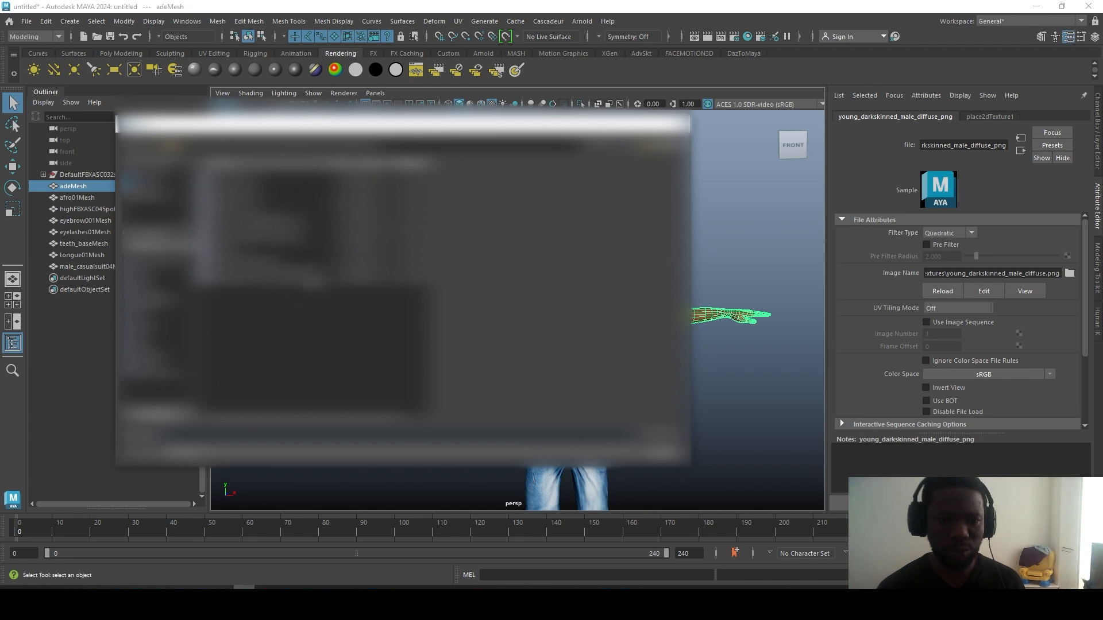
pyautogui.click(304, 279)
pyautogui.moveTo(403, 124); pyautogui.dragTo(107, 117)
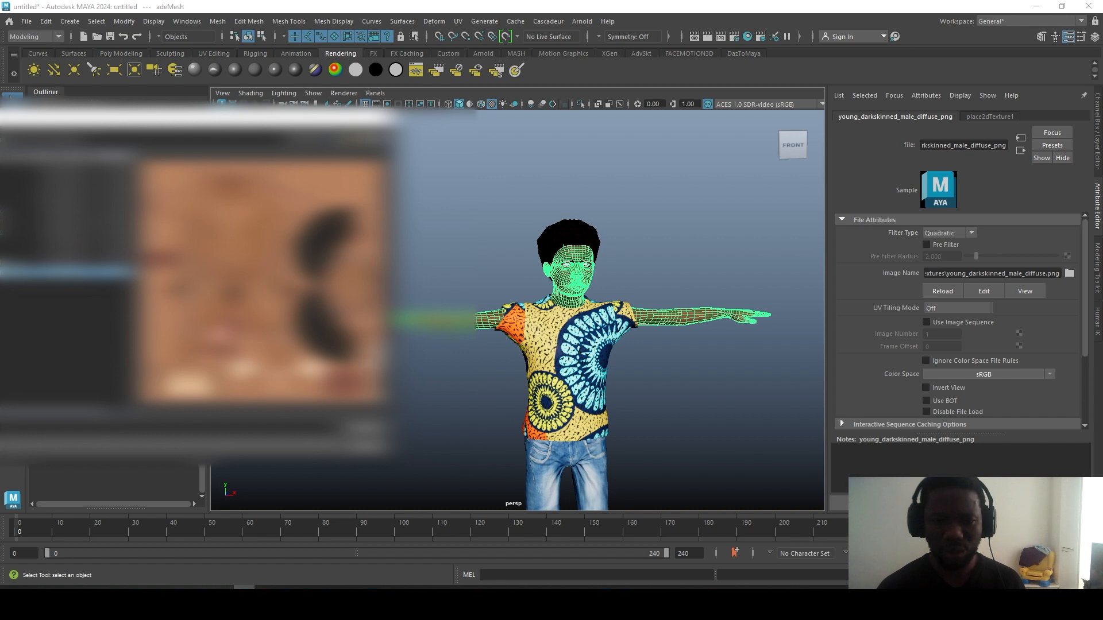
pyautogui.click(364, 434)
pyautogui.click(378, 412)
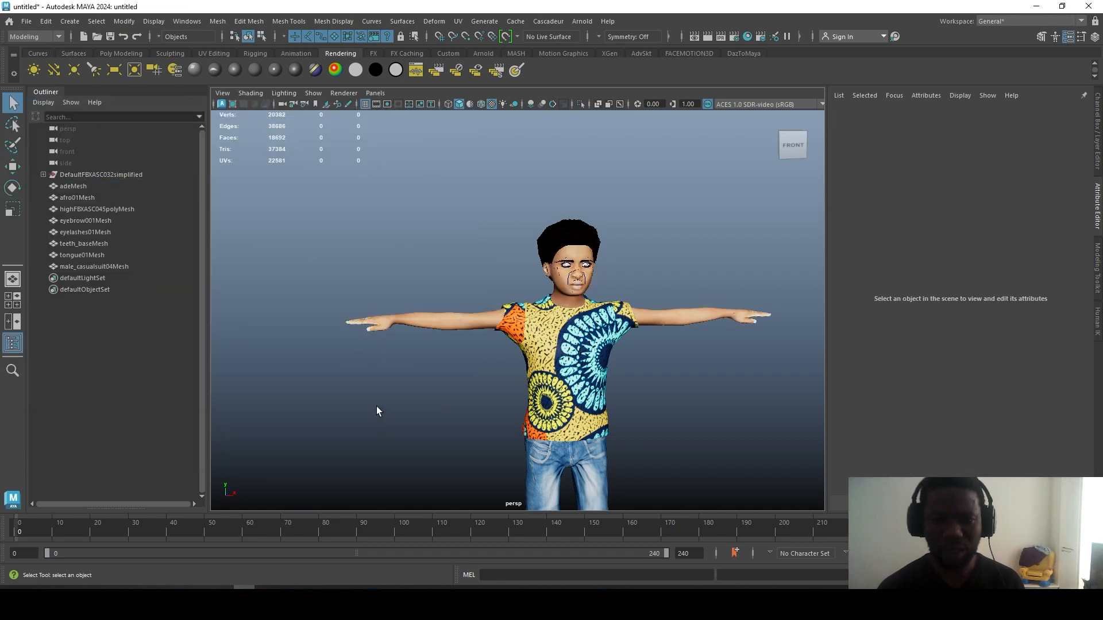
pyautogui.scroll(4, 377, 411)
pyautogui.scroll(-1, 377, 412)
pyautogui.scroll(1, 378, 411)
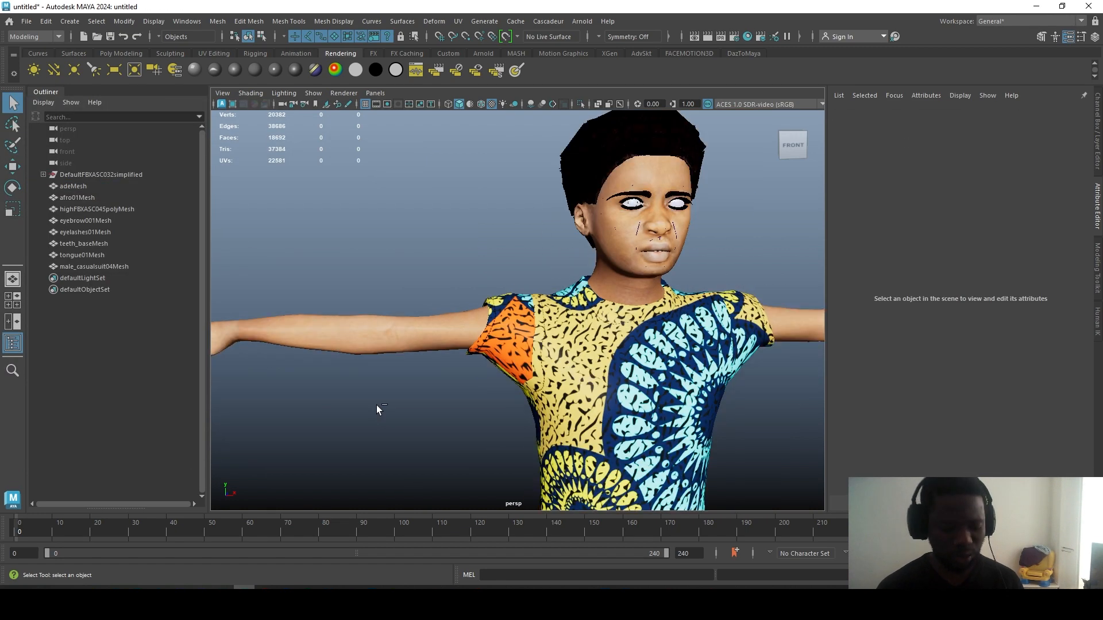
pyautogui.hotkey('ctrl', 'z')
pyautogui.hotkey('ctrl', 'z')
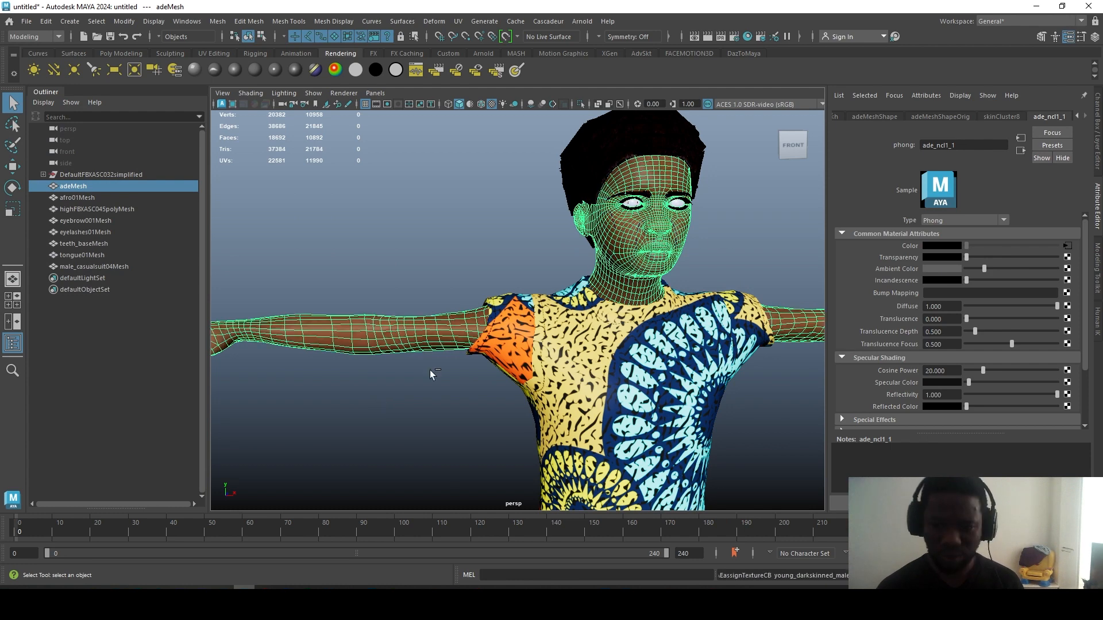
pyautogui.click(432, 375)
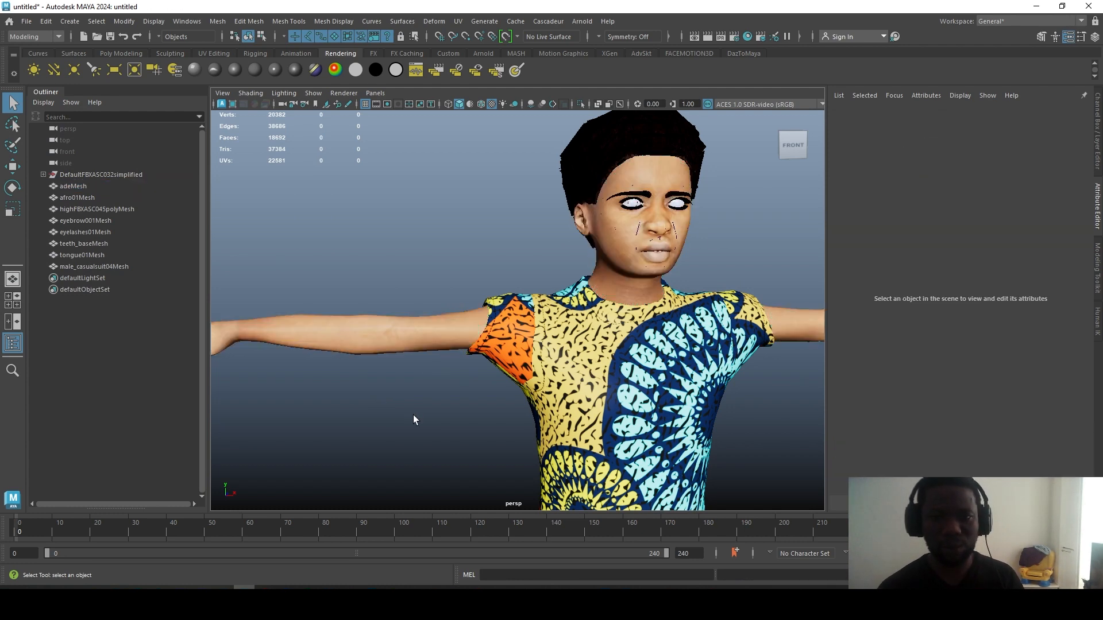
pyautogui.press('f')
pyautogui.scroll(3, 411, 421)
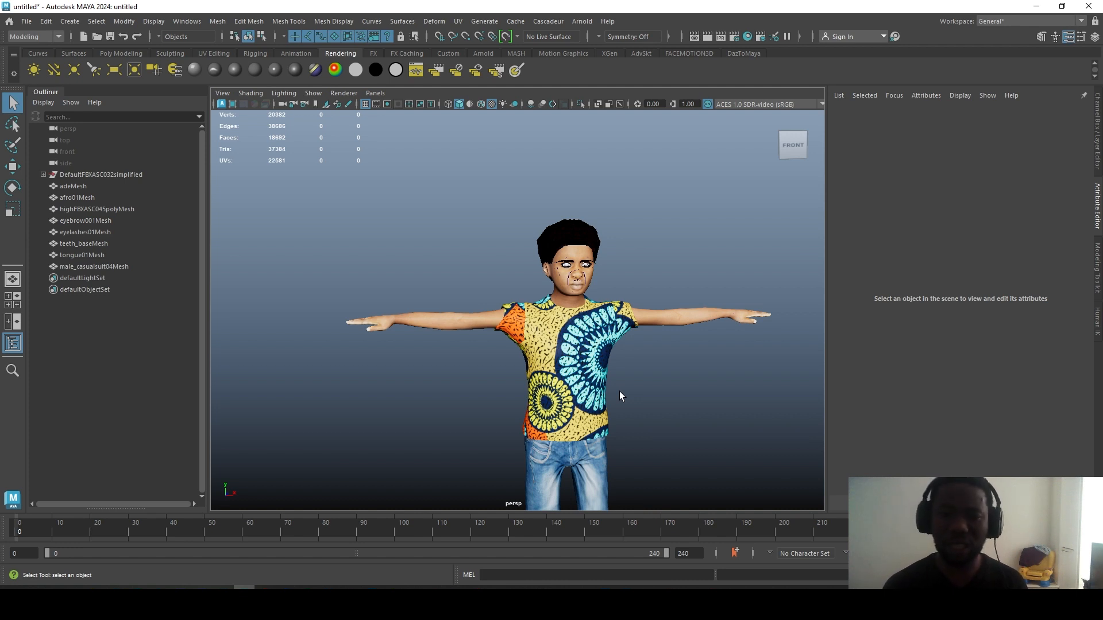
pyautogui.click(593, 371)
pyautogui.press('Delete')
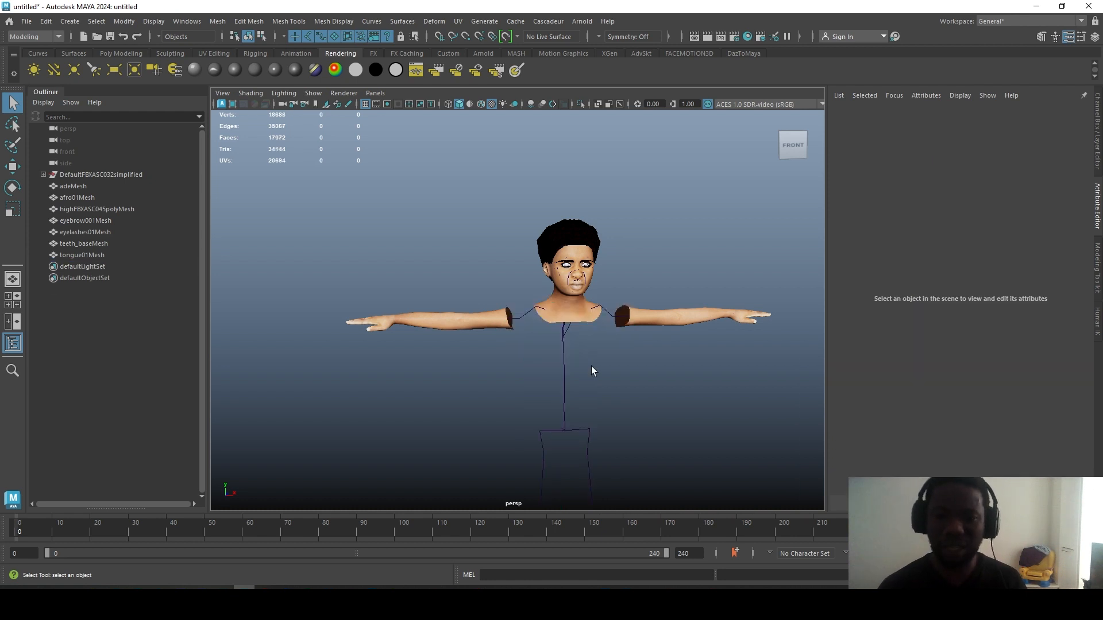
pyautogui.scroll(-3, 593, 372)
pyautogui.hotkey('ctrl', 'z')
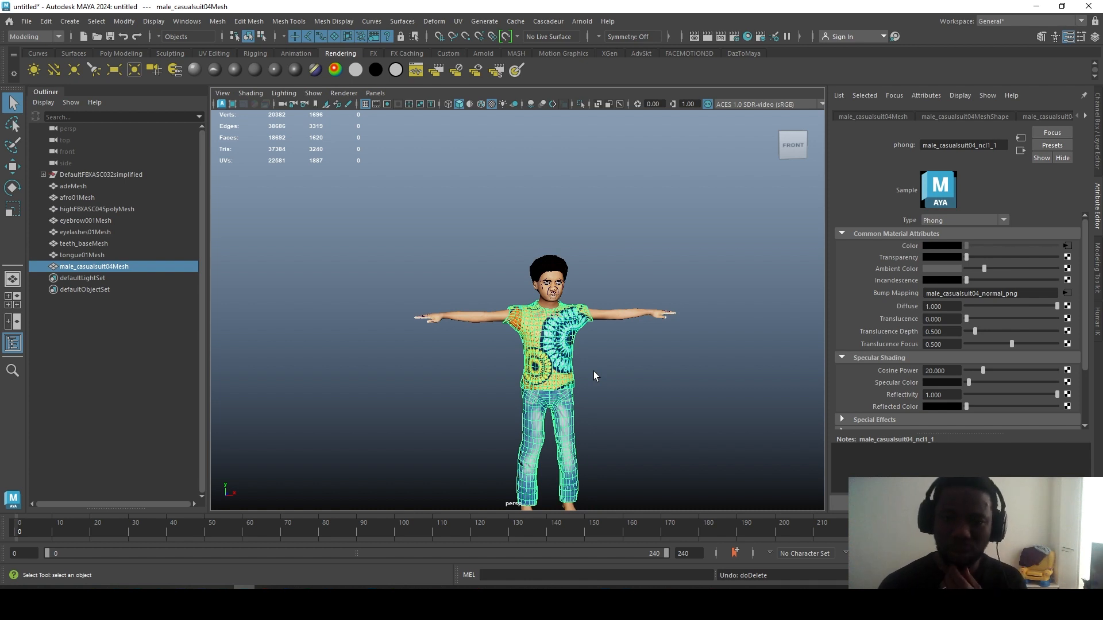
pyautogui.click(601, 373)
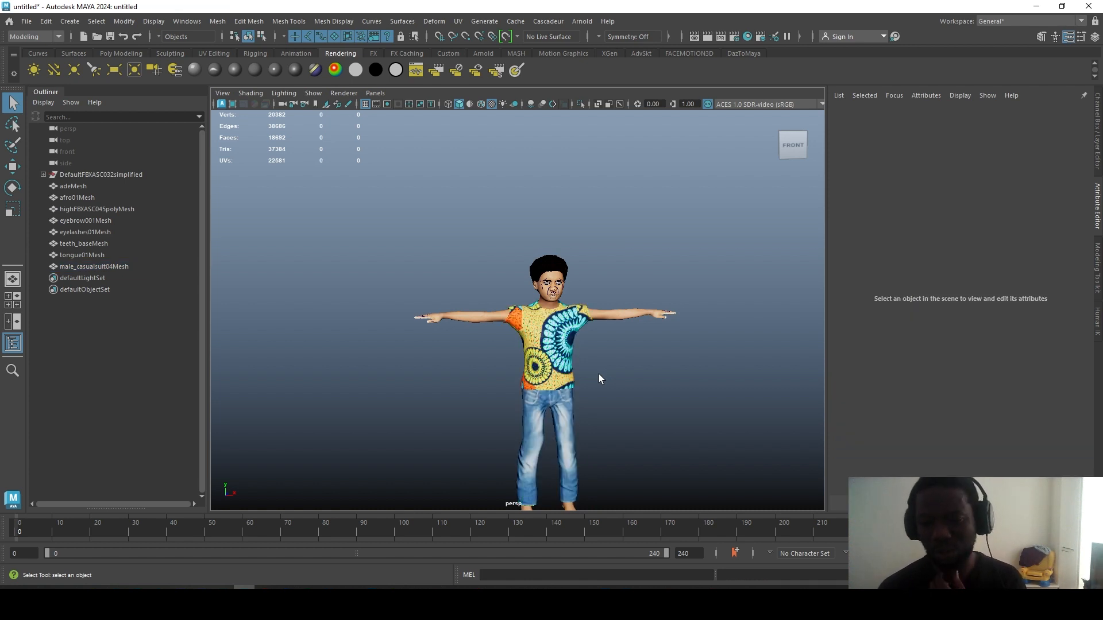